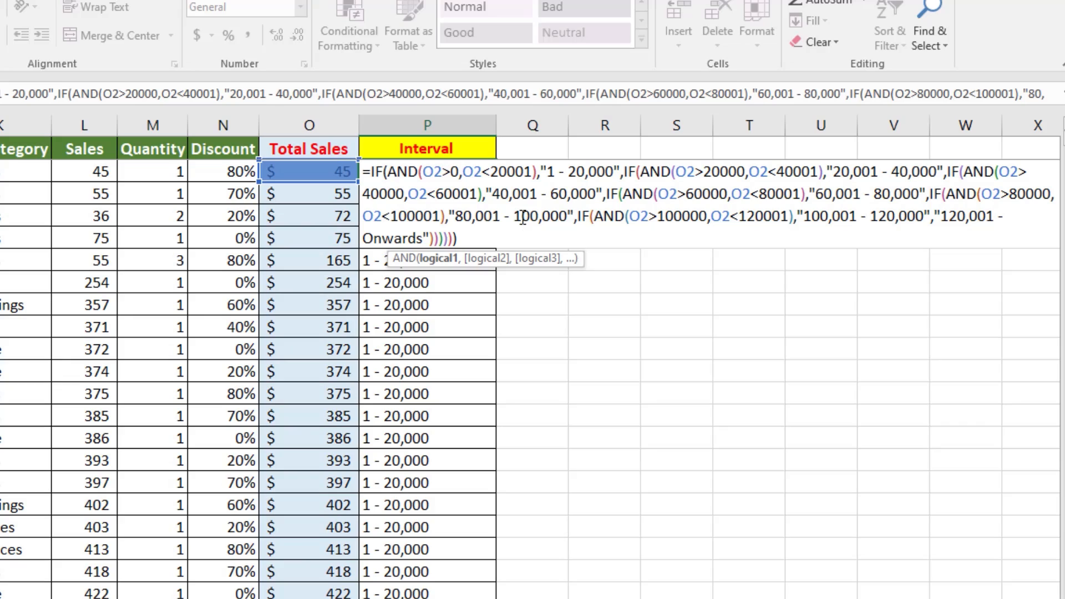
Step: Examine the finished nested IF interval formula in Excel and the matching My Interval column formula in Power BI
key("Return")
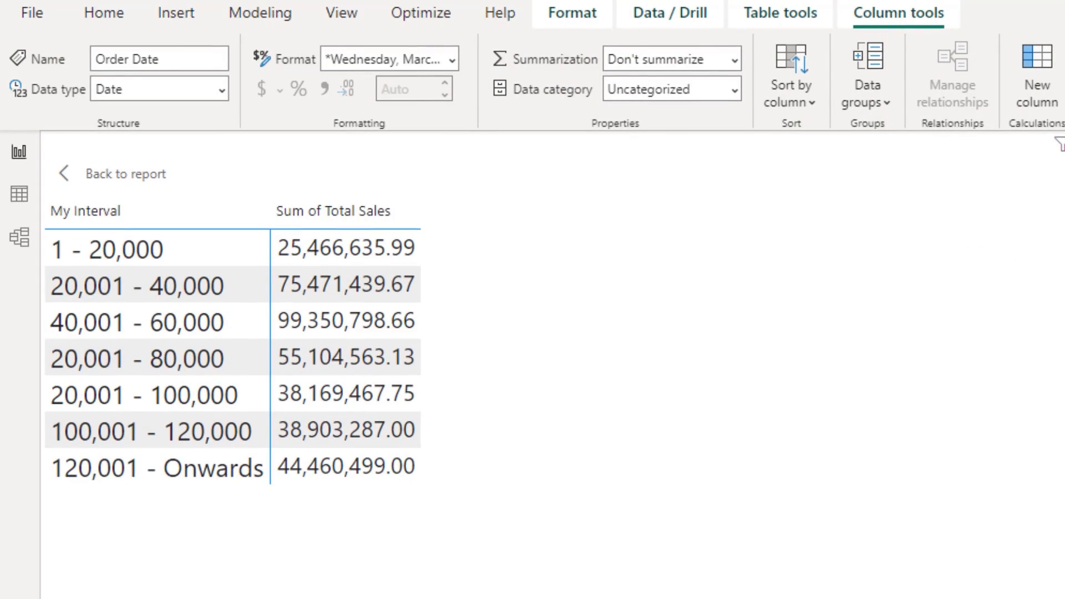
left_click(1064, 266)
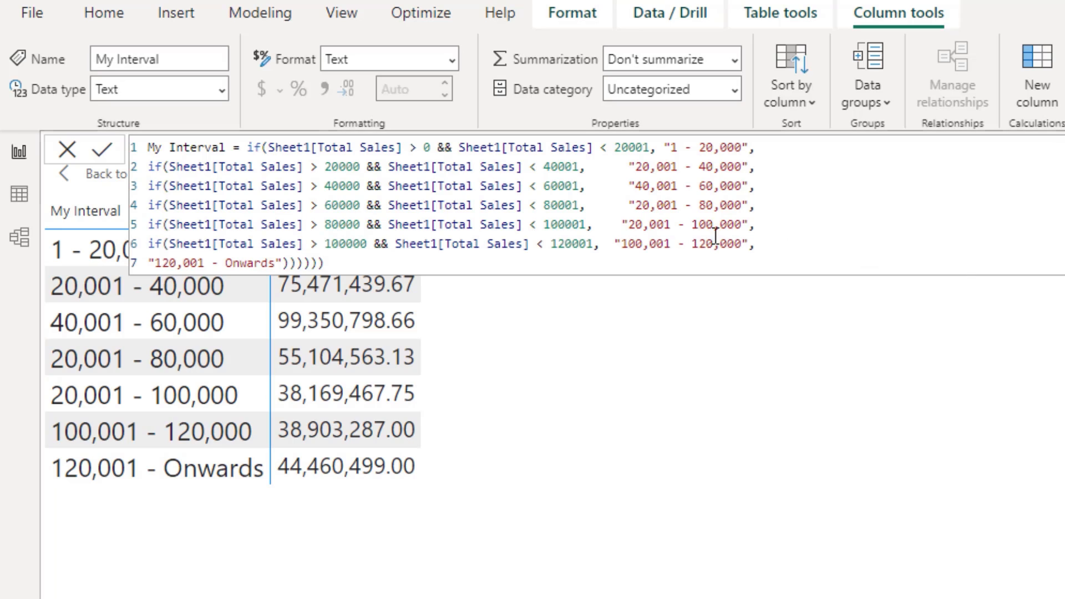
left_click(414, 266)
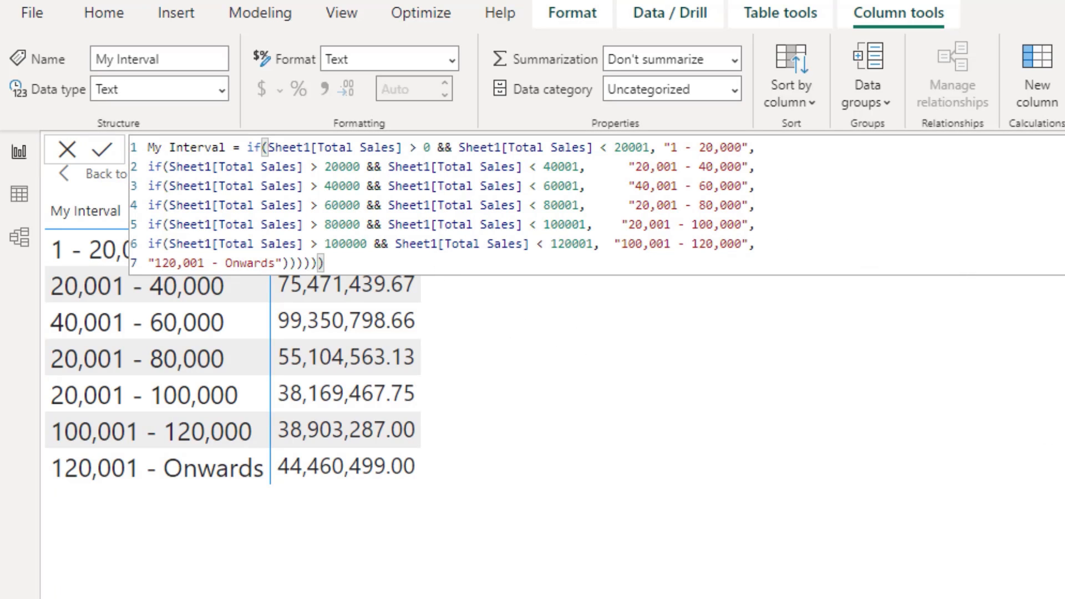
left_click(1064, 321)
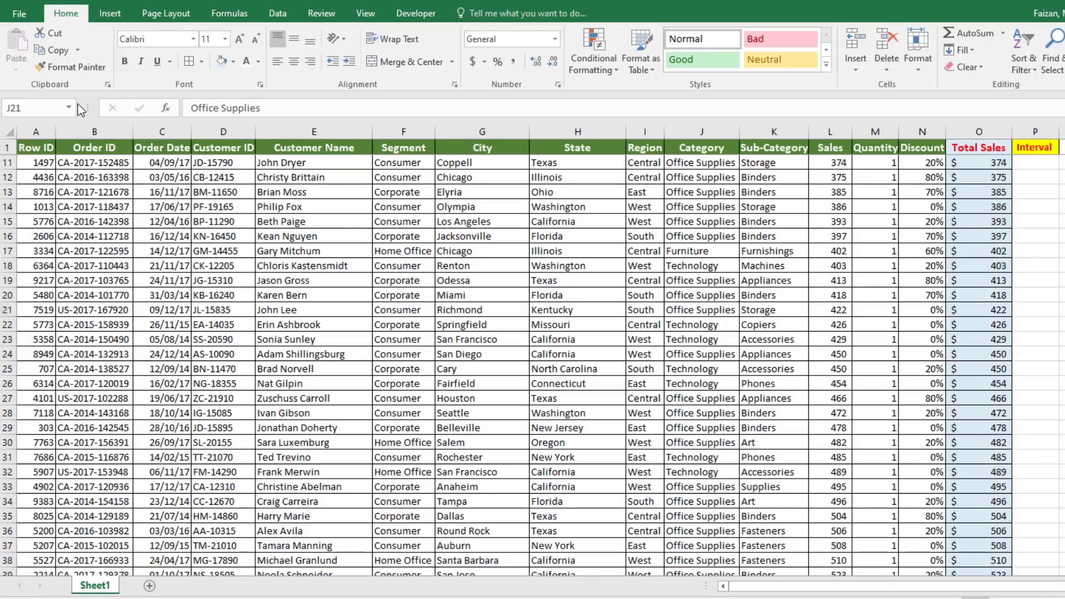
Step: Autofit the width of the Interval column in the Excel sales sheet and select a cell directly below its header
left_click(44, 149)
left_click(989, 151)
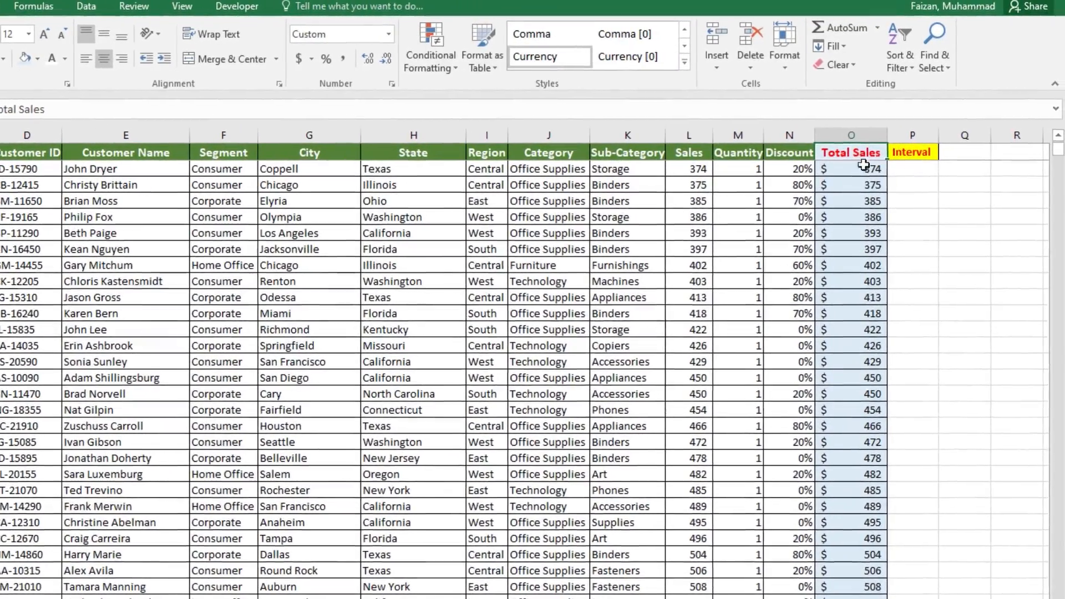
left_click(902, 153)
left_click_drag(938, 139, 950, 139)
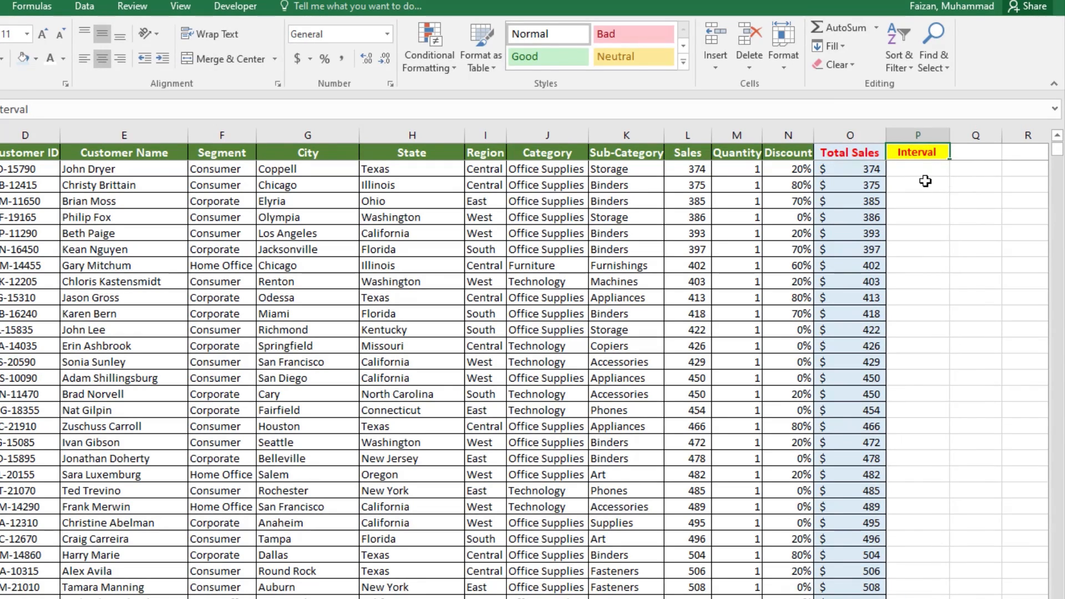
key("Return")
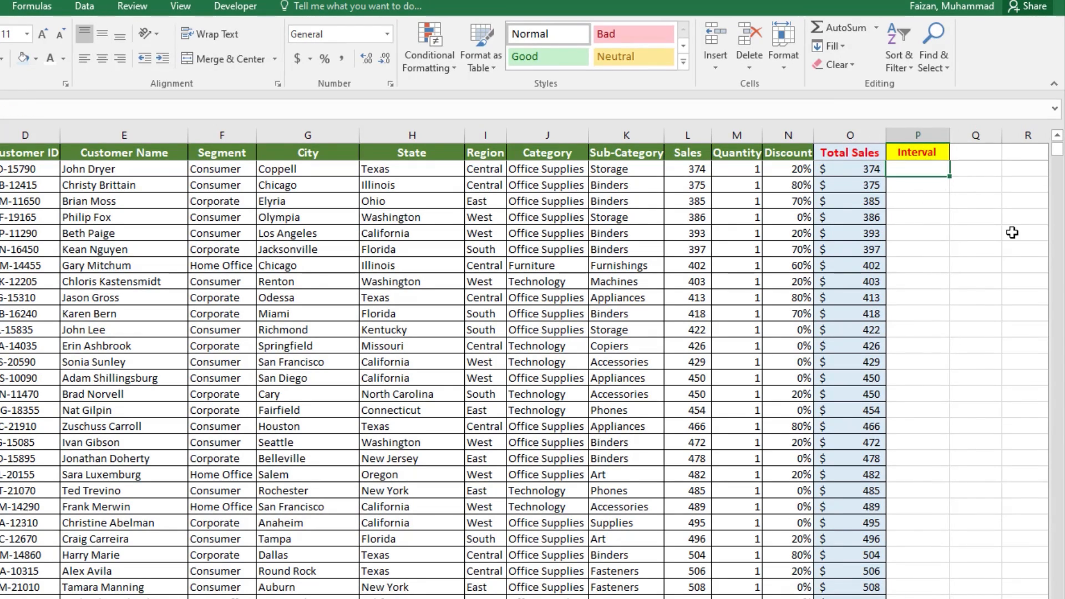
left_click(936, 135)
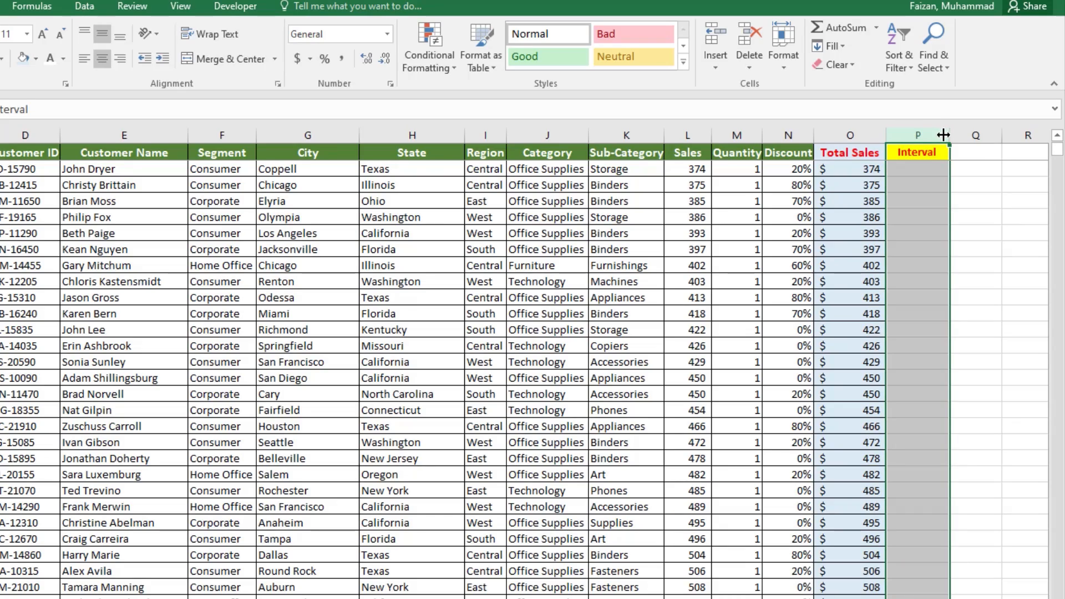
double_click(945, 135)
left_click(937, 171)
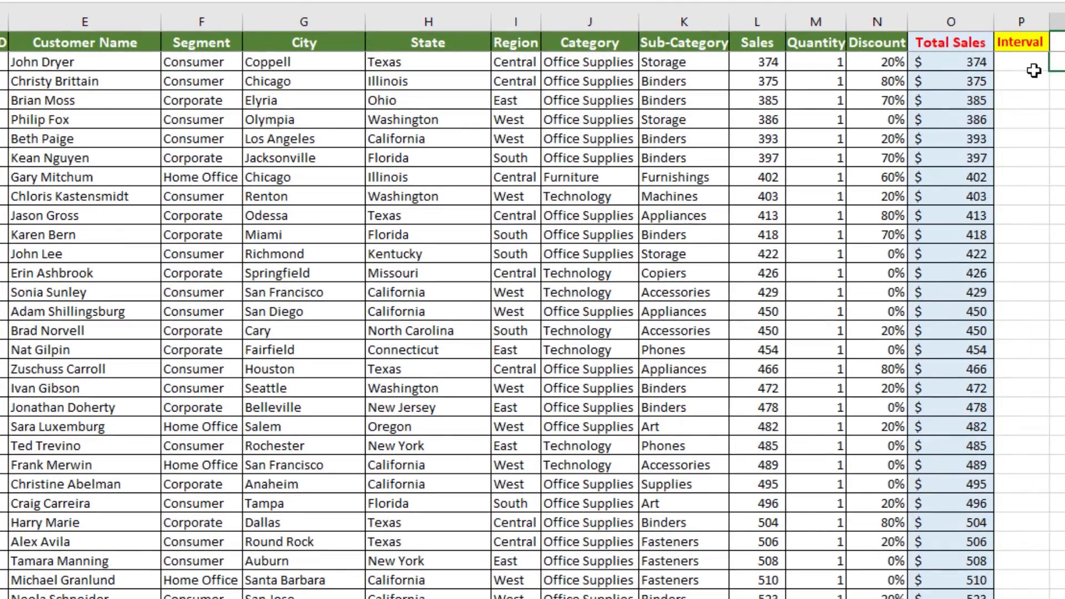
left_click(1035, 66)
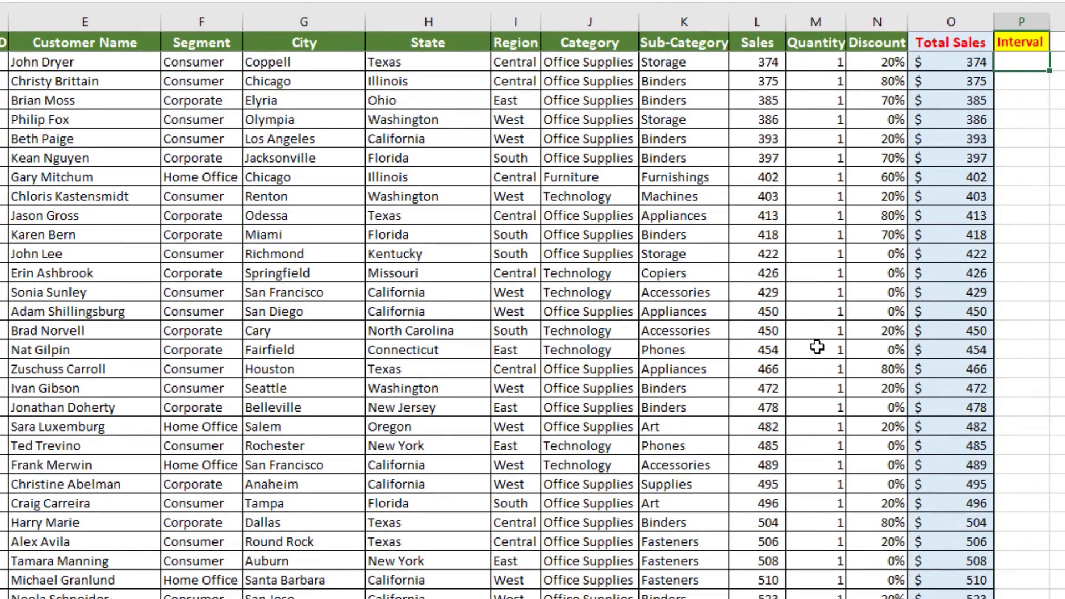
Step: Examine the Total Sales column from its first to its last record and return to the first Interval cell, P2
left_click(982, 56)
key("ctrl+Up")
key("Down")
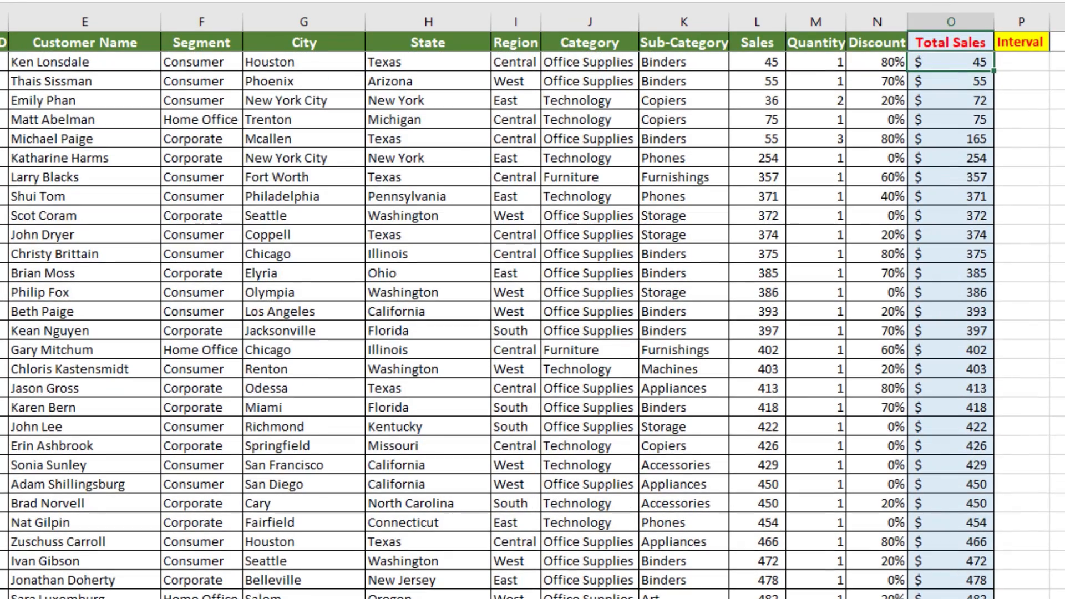
key("ctrl+Down")
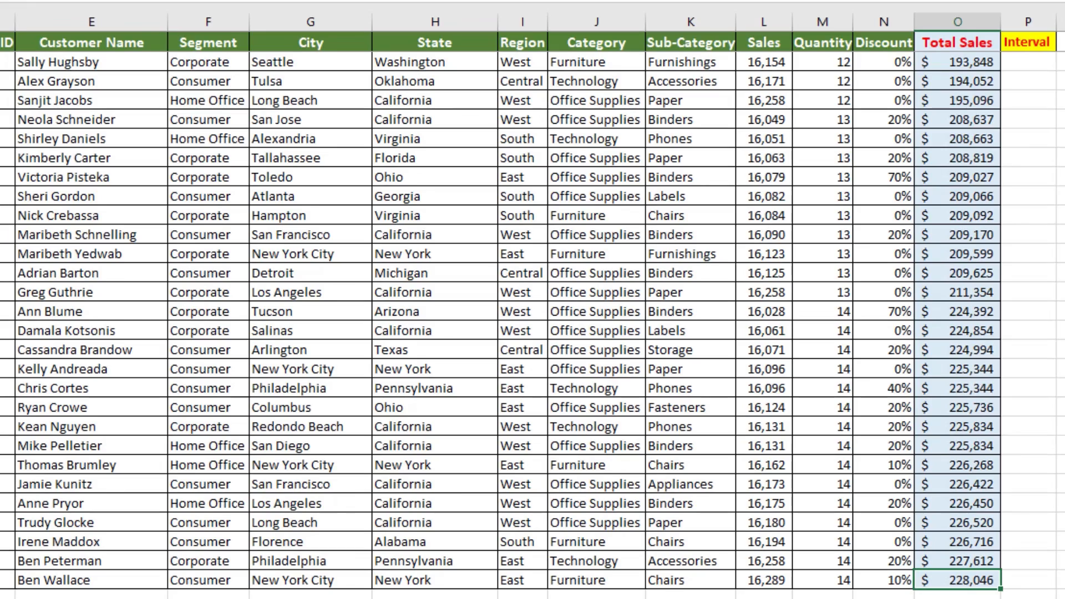
key("ctrl+Up")
key("Down")
key("Right")
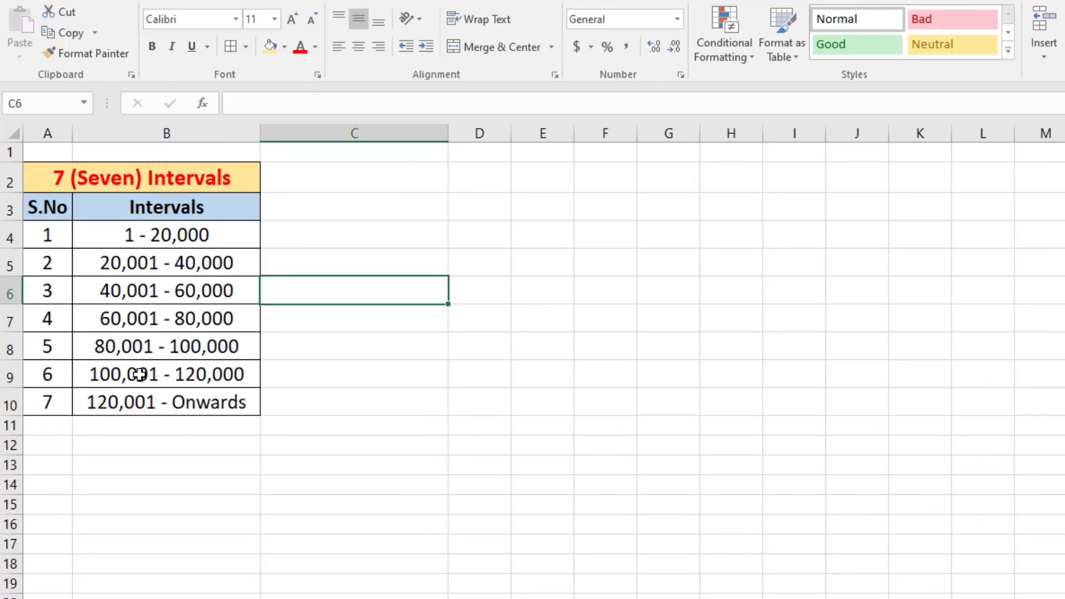
Step: Review the seven interval ranges listed in the 7 (Seven) Intervals table
left_click(153, 368)
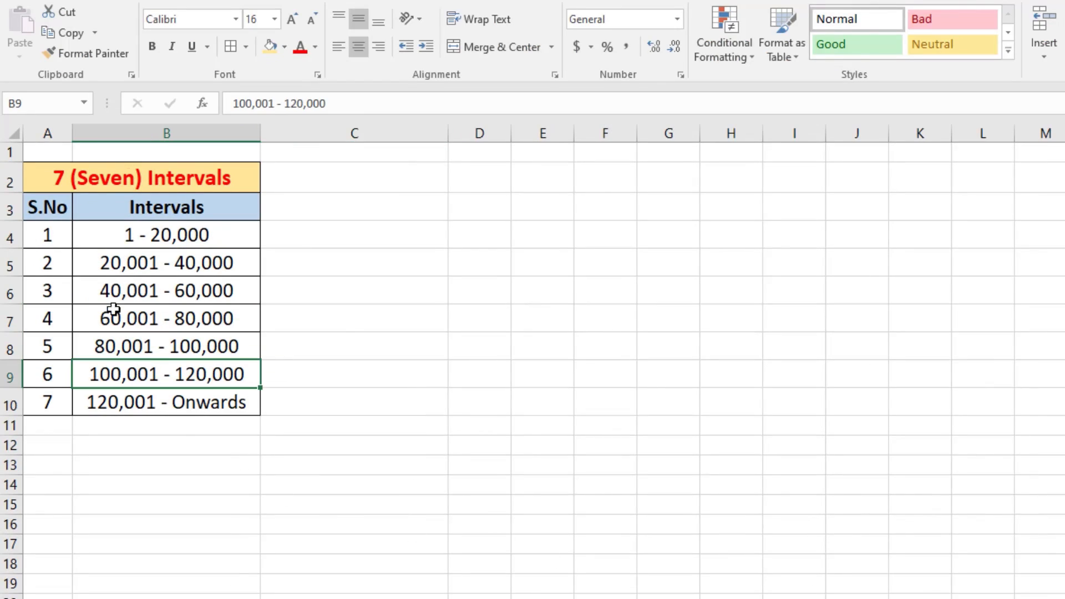
left_click_drag(330, 426, 332, 441)
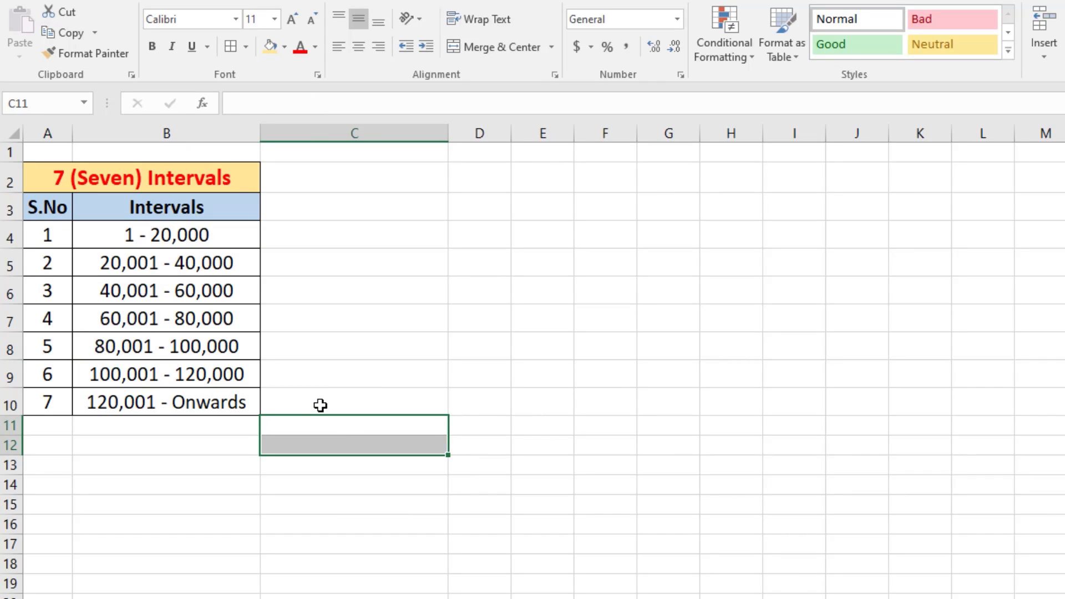
left_click(283, 392)
left_click(318, 252)
left_click_drag(318, 238, 329, 400)
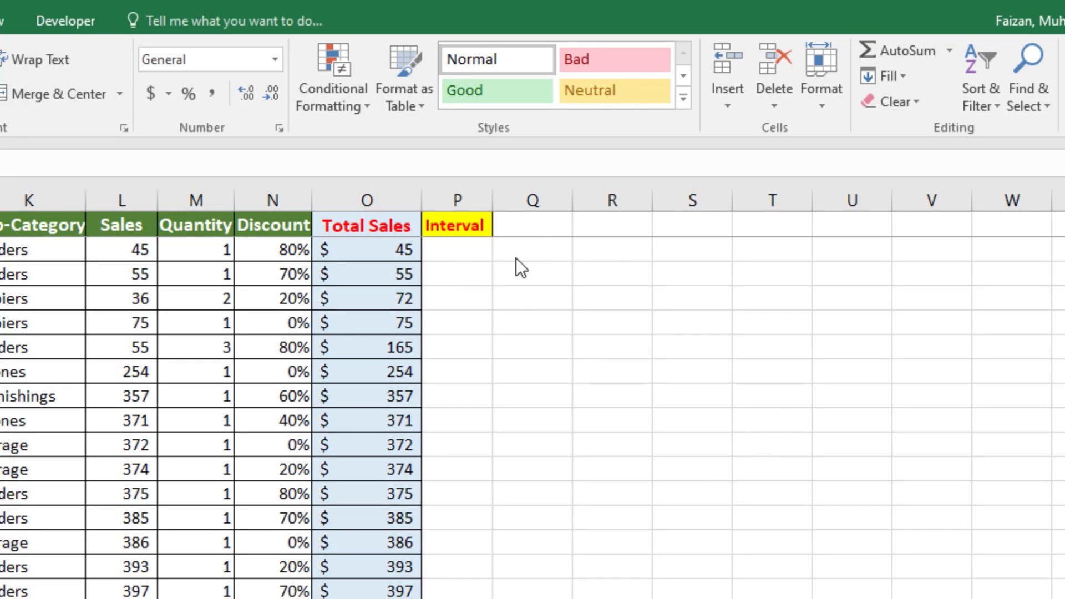
Step: In cell P2 of the sales sheet, start an IF formula with a nested AND whose first condition is O2>0
scroll(533, 394, "up", 2)
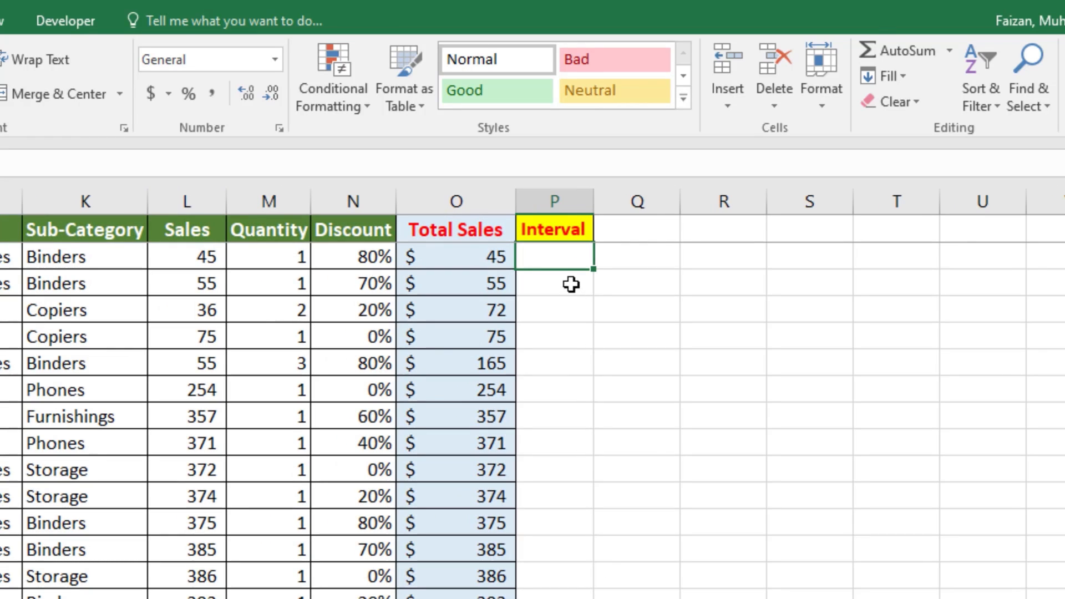
scroll(342, 422, "right", 3)
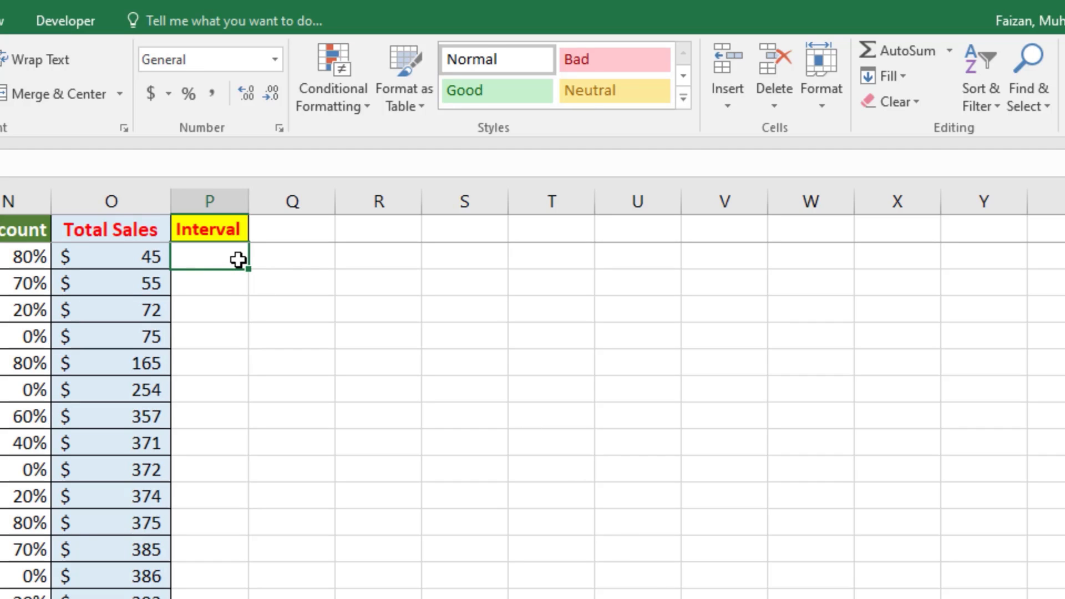
type("=if")
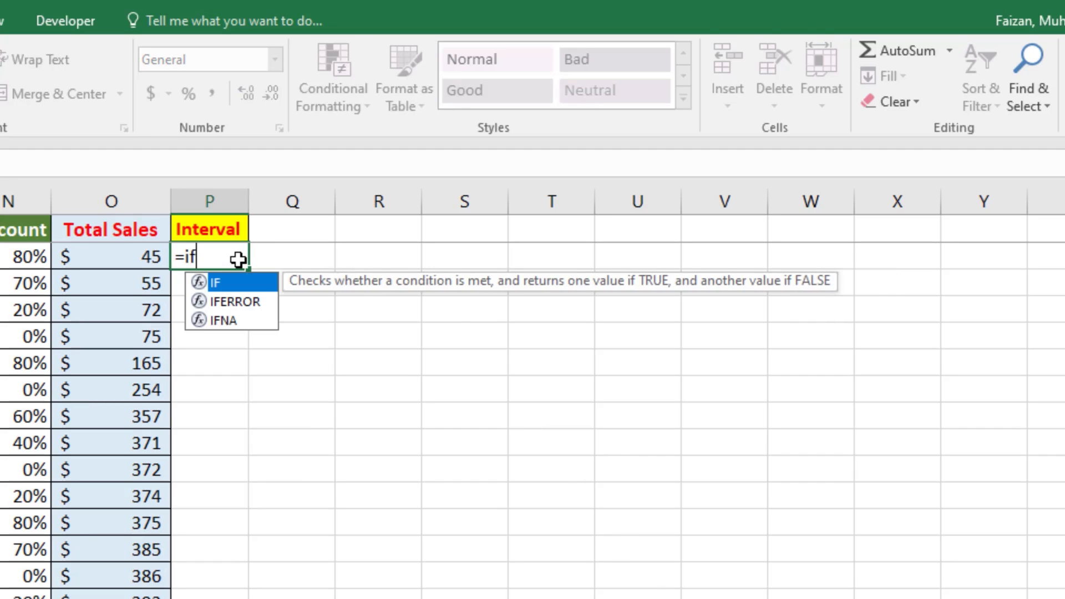
type("(and(")
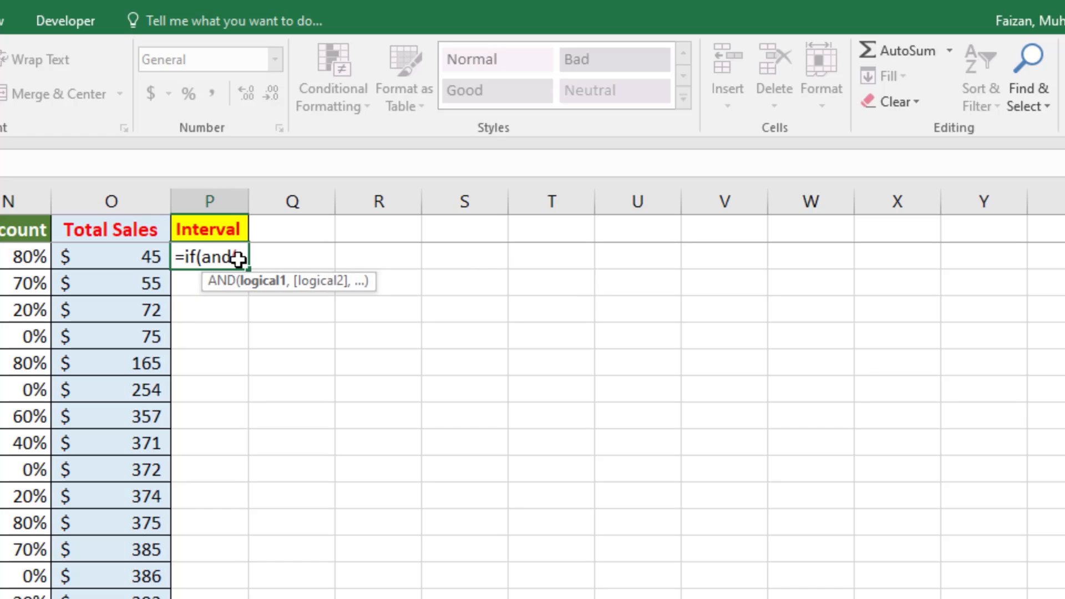
key("Left")
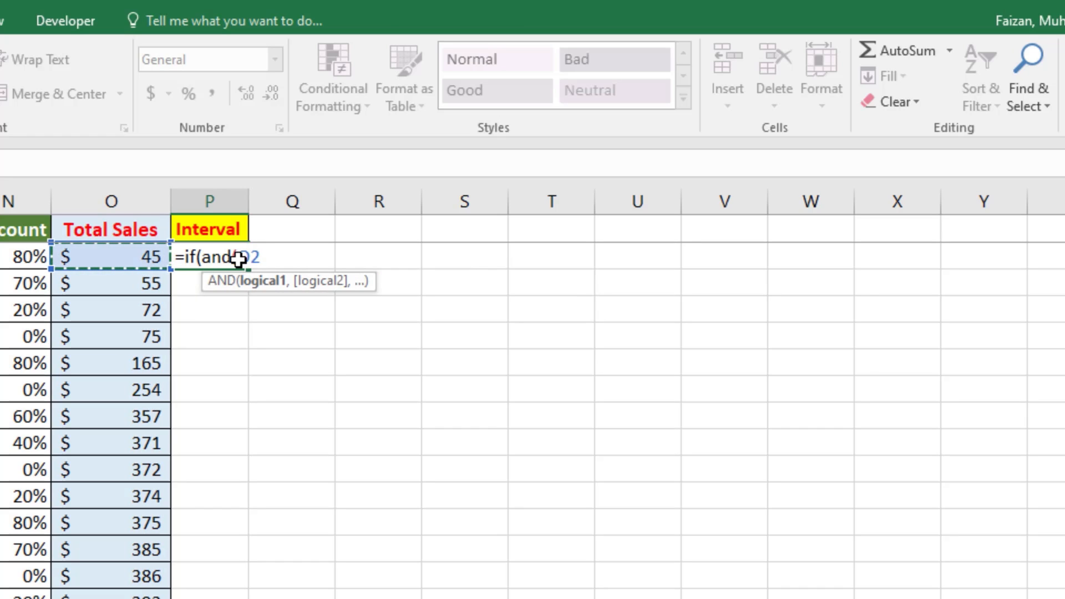
type(">")
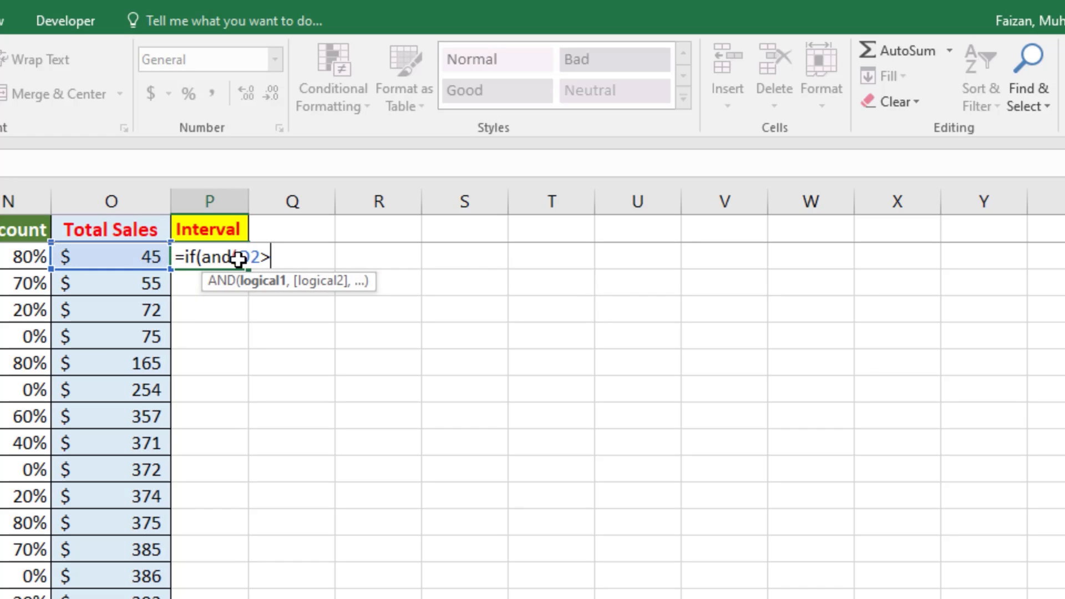
type("0,")
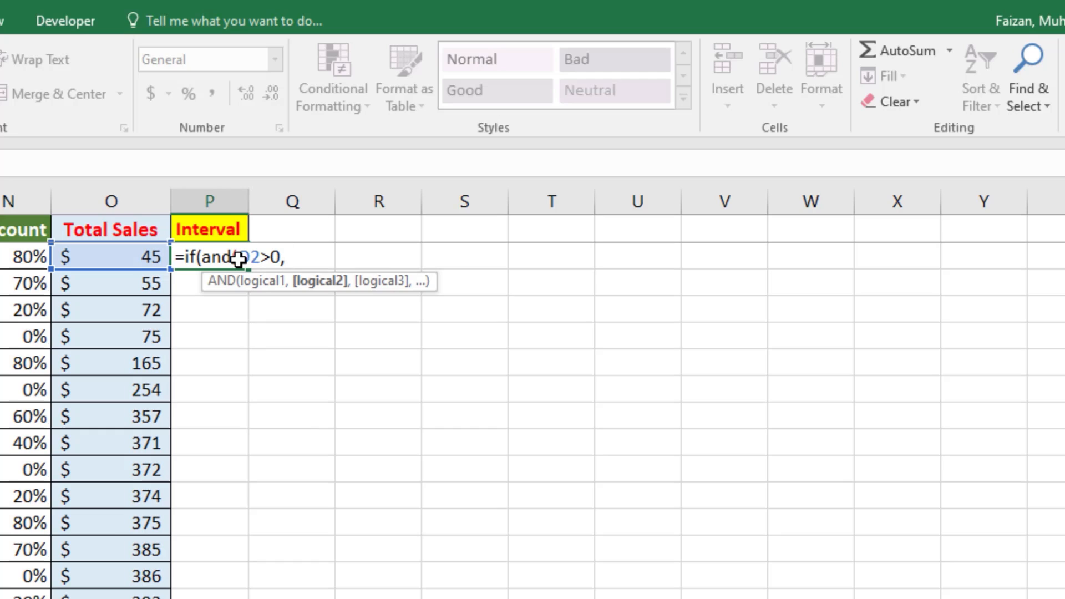
Step: Add O2<20001 as the second condition of the AND function and close its parenthesis
key("Left")
type("<")
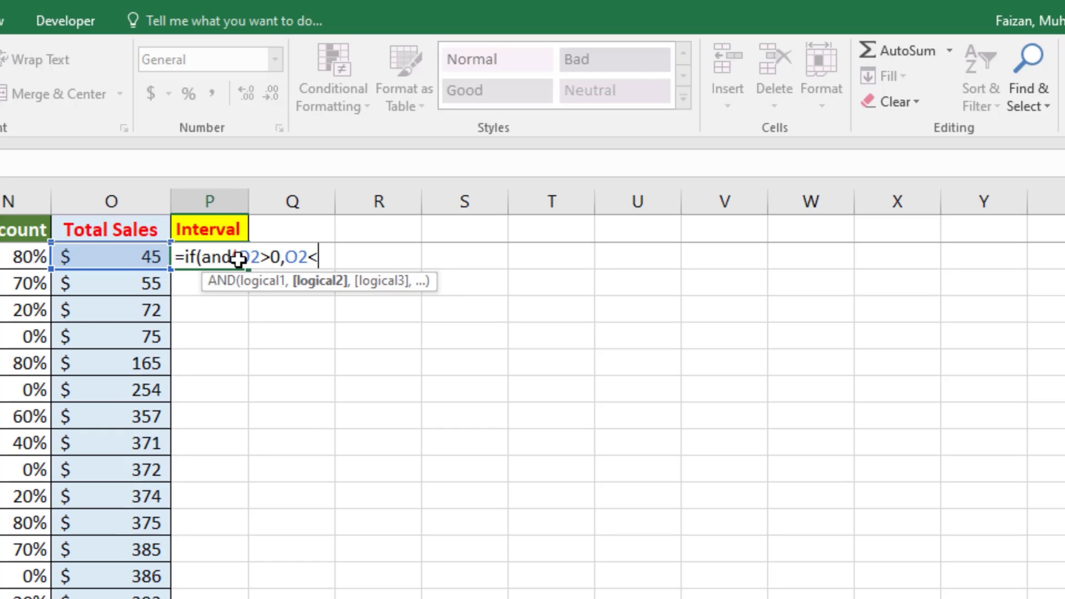
type("20001")
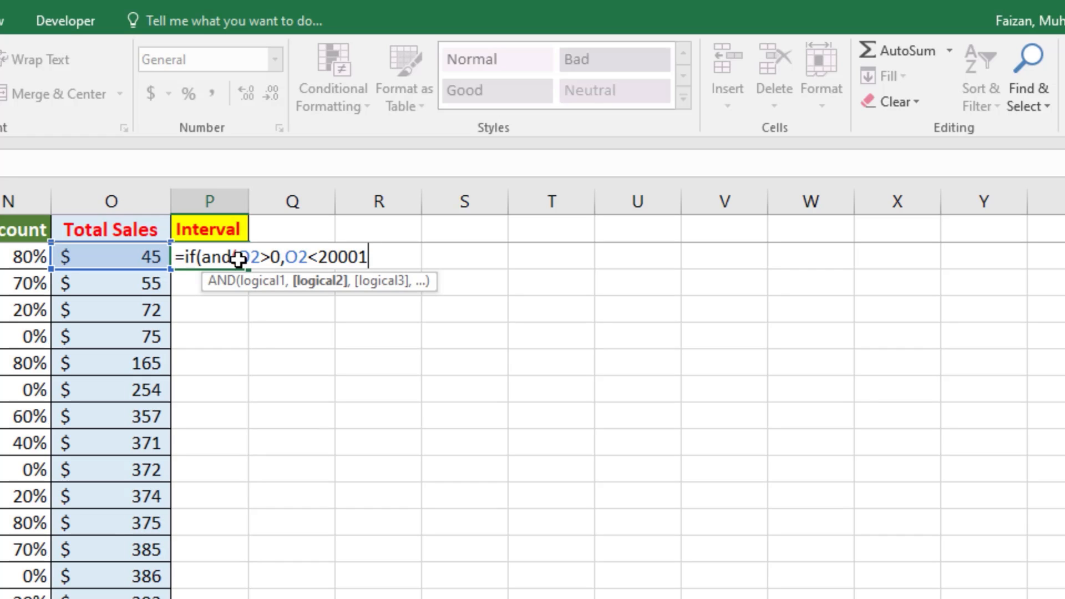
type(",")
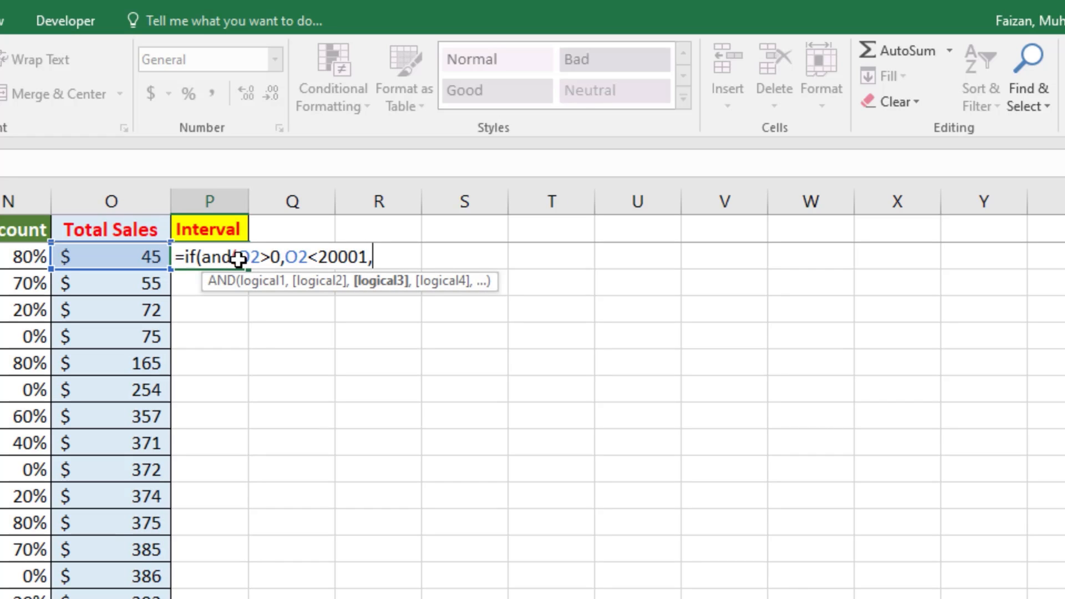
key("BackSpace")
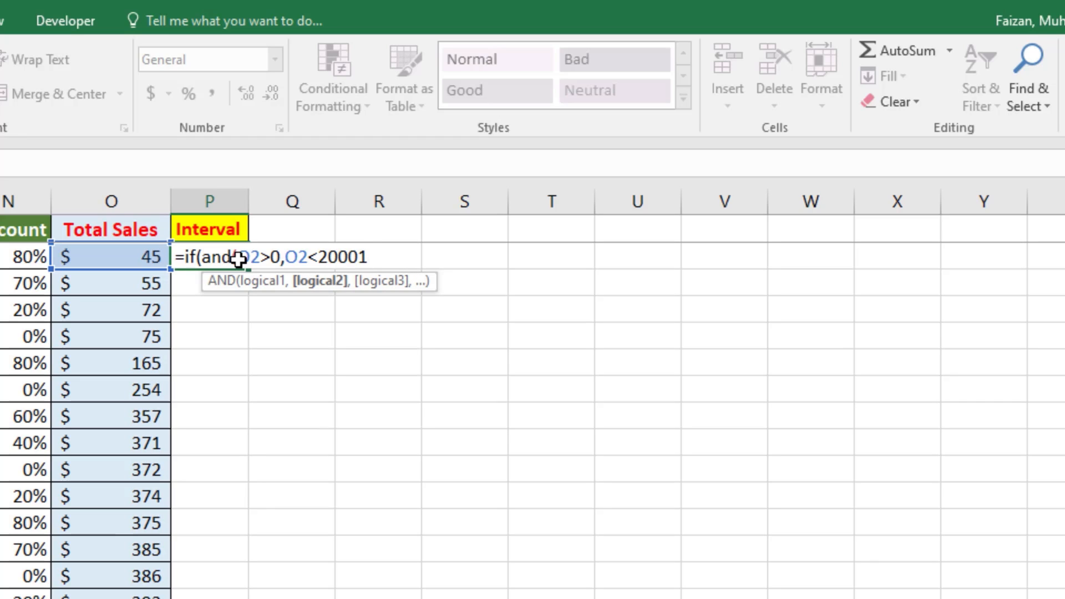
type(")")
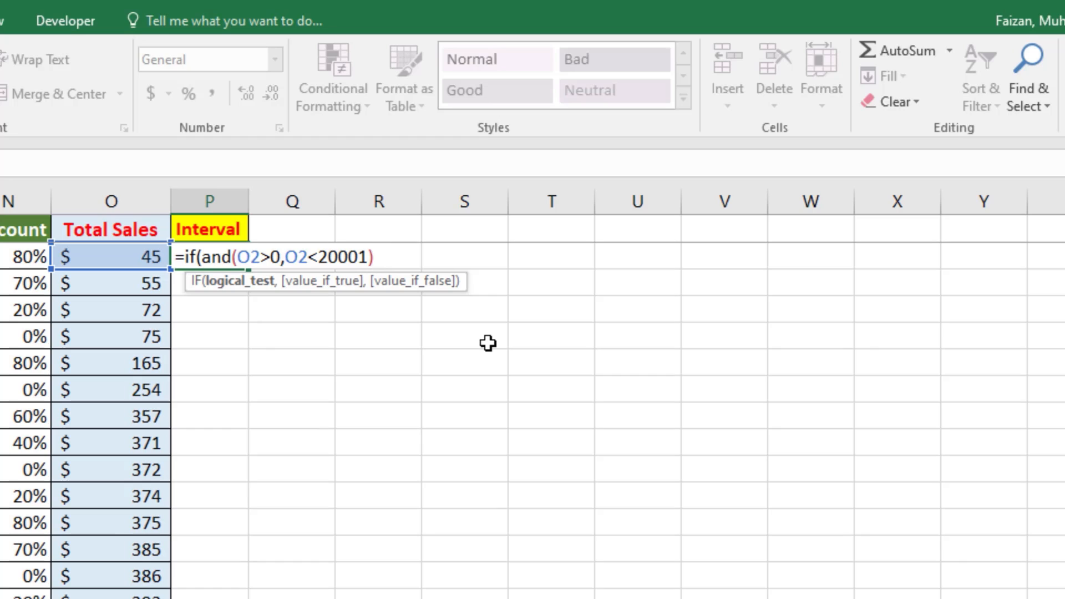
Step: Enter "1 - 20,000" as the value if true, followed by a comma for the value if false
type(",\"1 -")
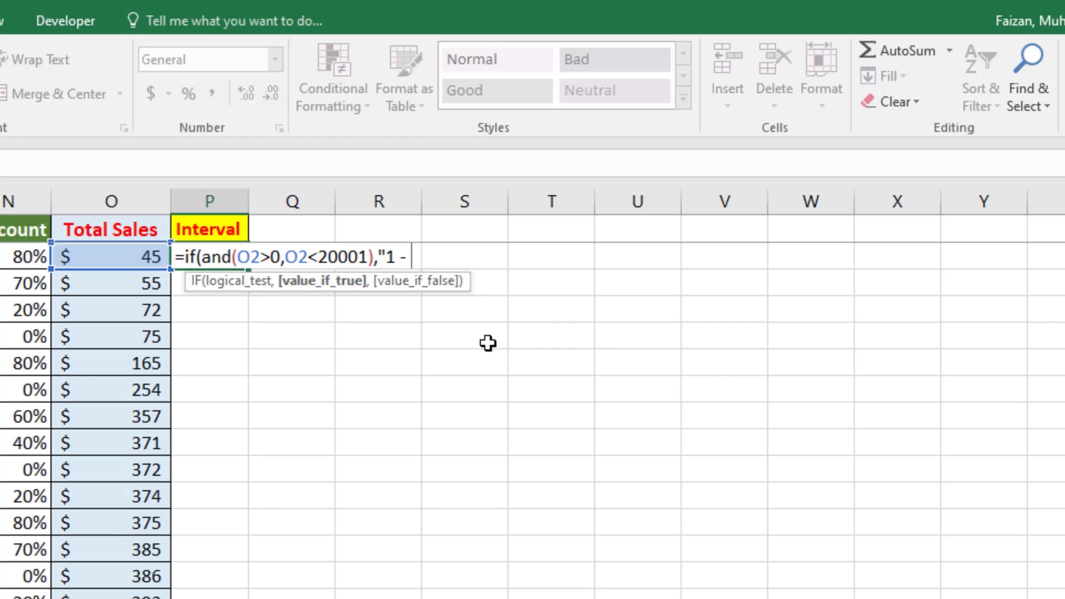
type("20,000")
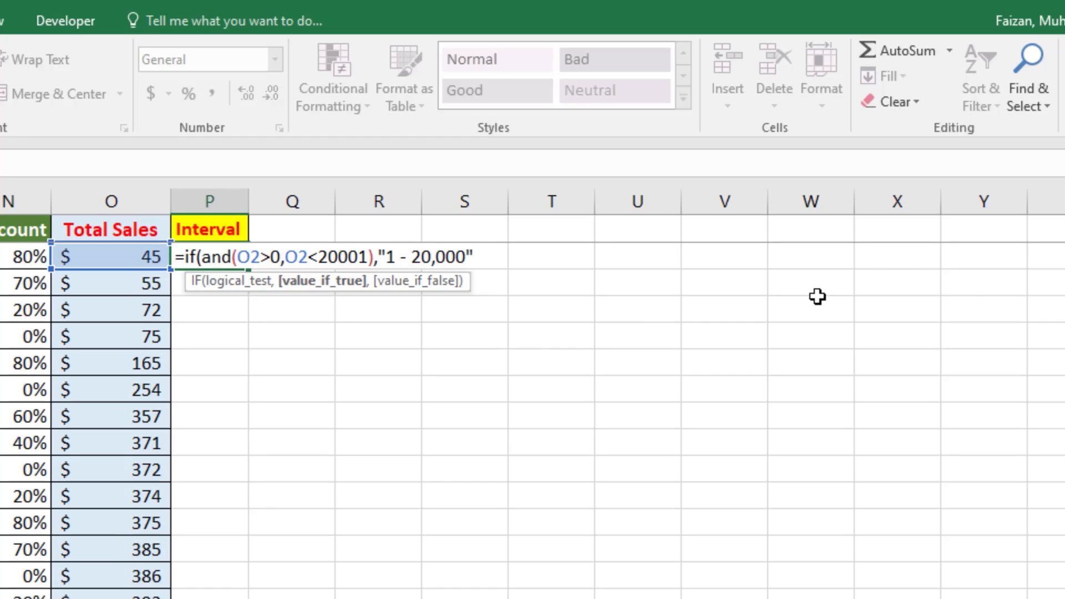
type("\",")
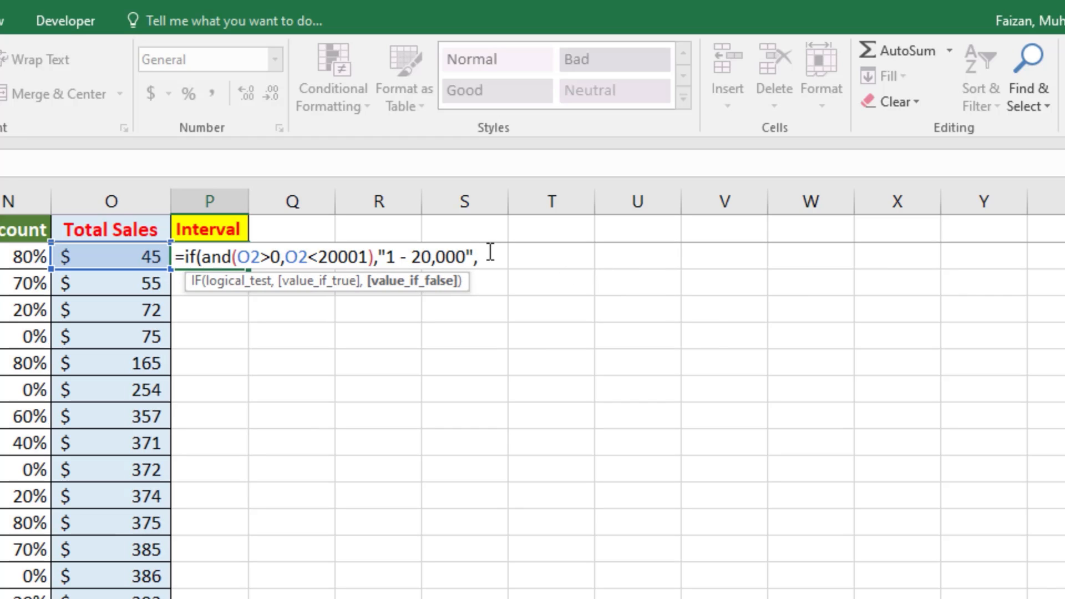
Step: Duplicate the IF(AND(...)) section after the equals sign and append the copy to the end of the P2 formula
left_click_drag(478, 252, 201, 244)
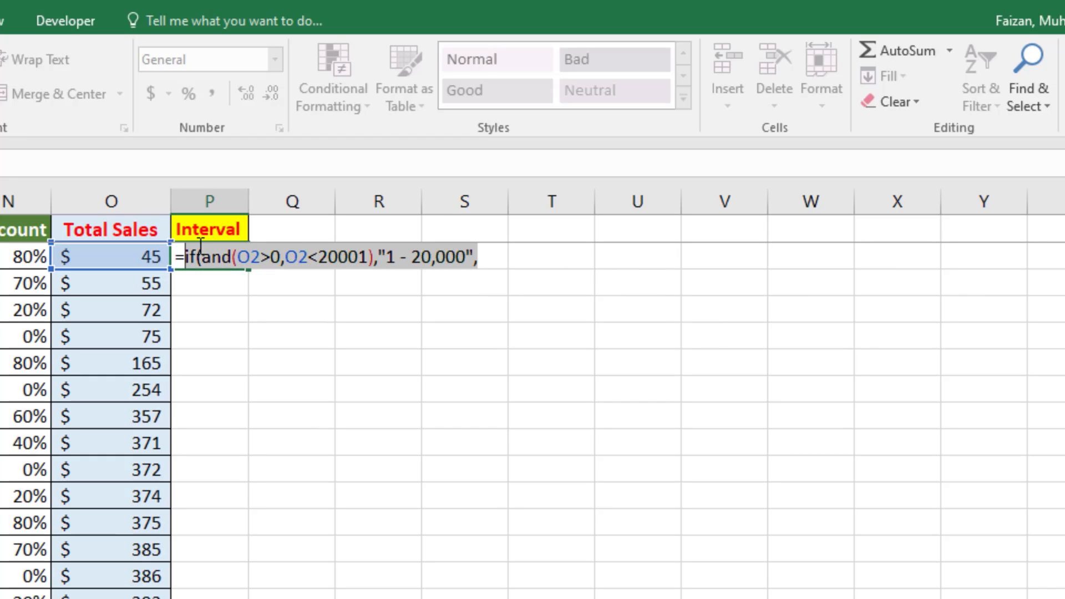
key("ctrl+c")
left_click(492, 256)
key("ctrl+v")
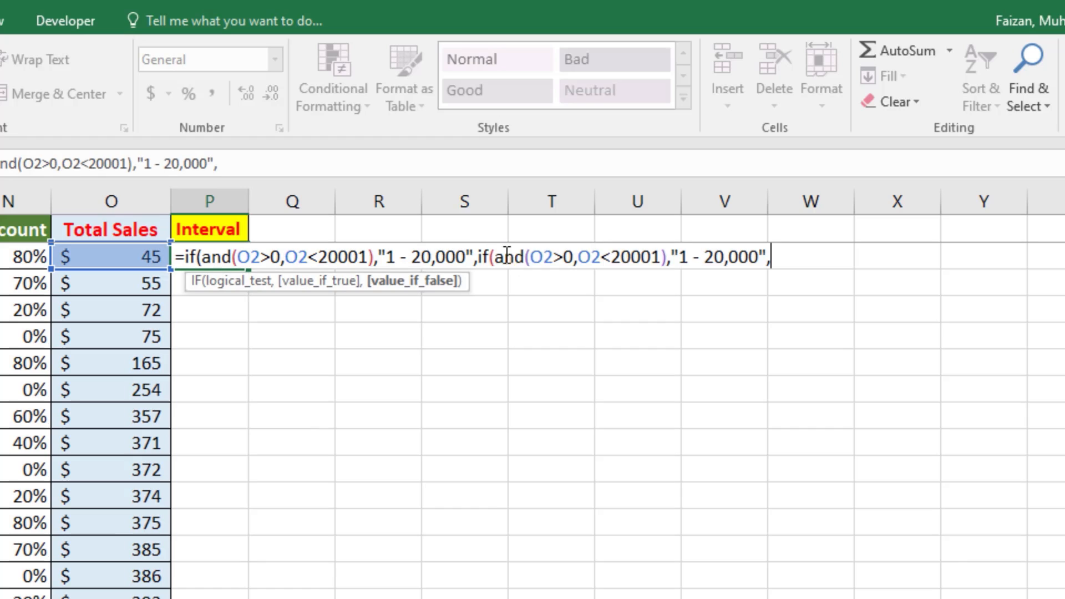
Step: Change the conditions of the second AND function in the P2 formula to O2>20000 and O2<40001
left_click(575, 256)
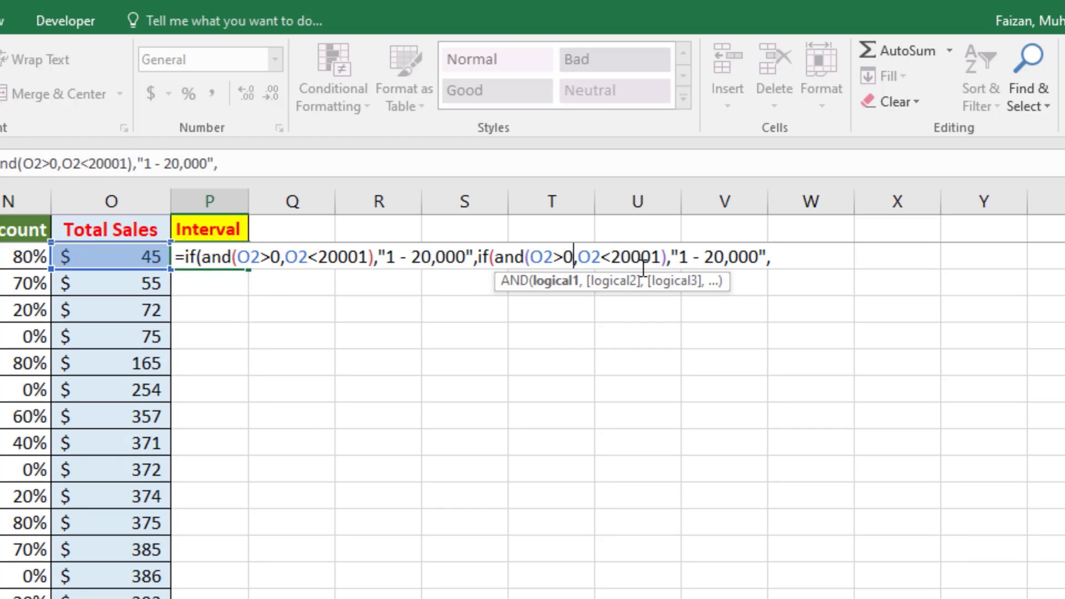
key("BackSpace")
type("20000")
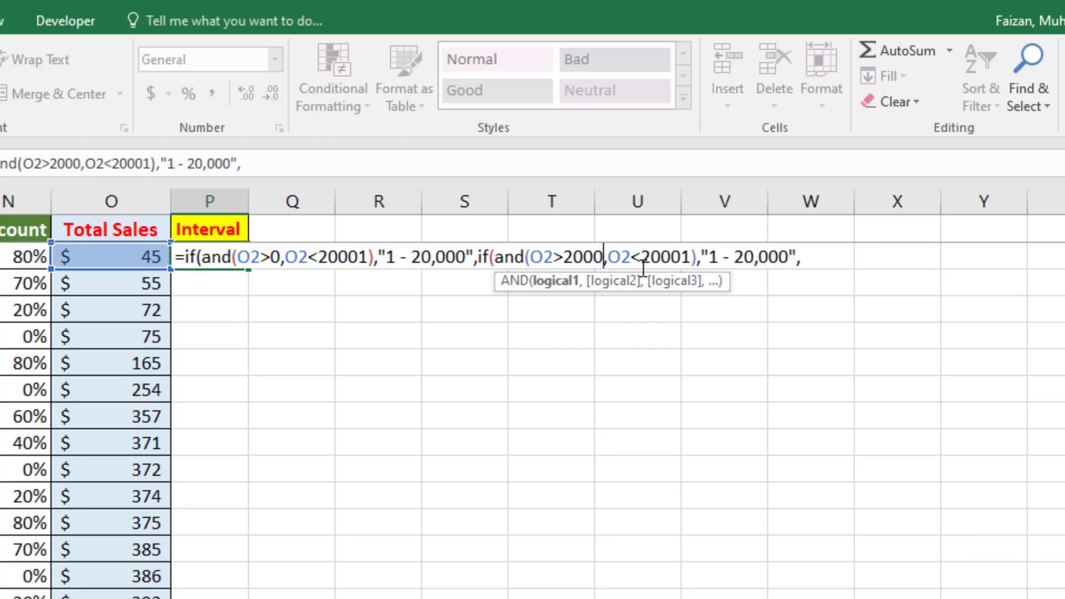
key("Right")
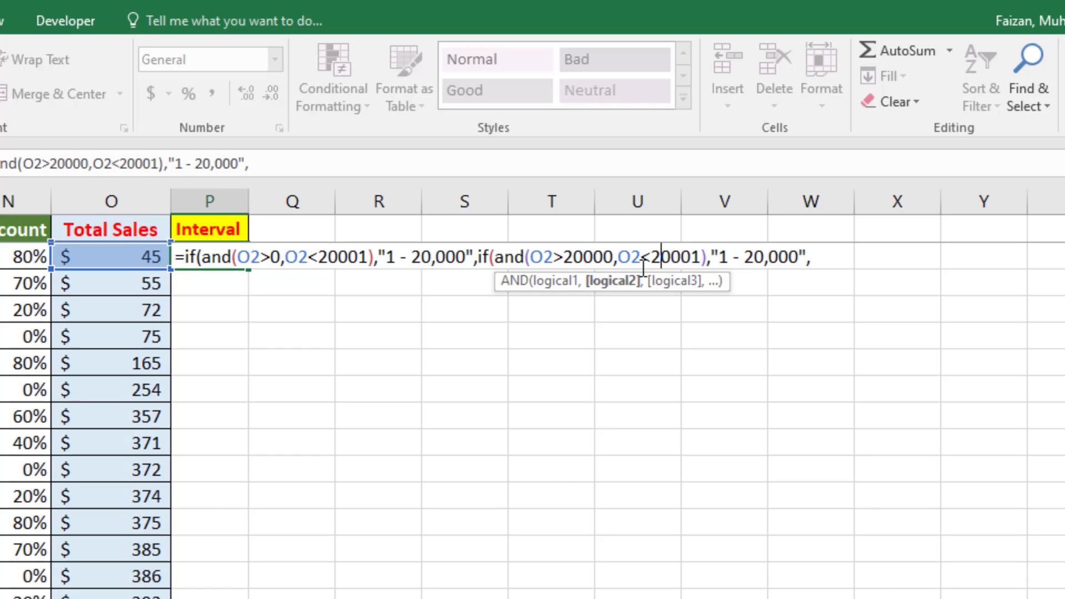
key("BackSpace")
type("4")
Step: Change the second IF's value-if-true text to "20,001 - 40,000" and return to the end of the formula
key("Right")
key("Right")
key("Right")
key("Right")
key("Right")
key("Right")
type("20")
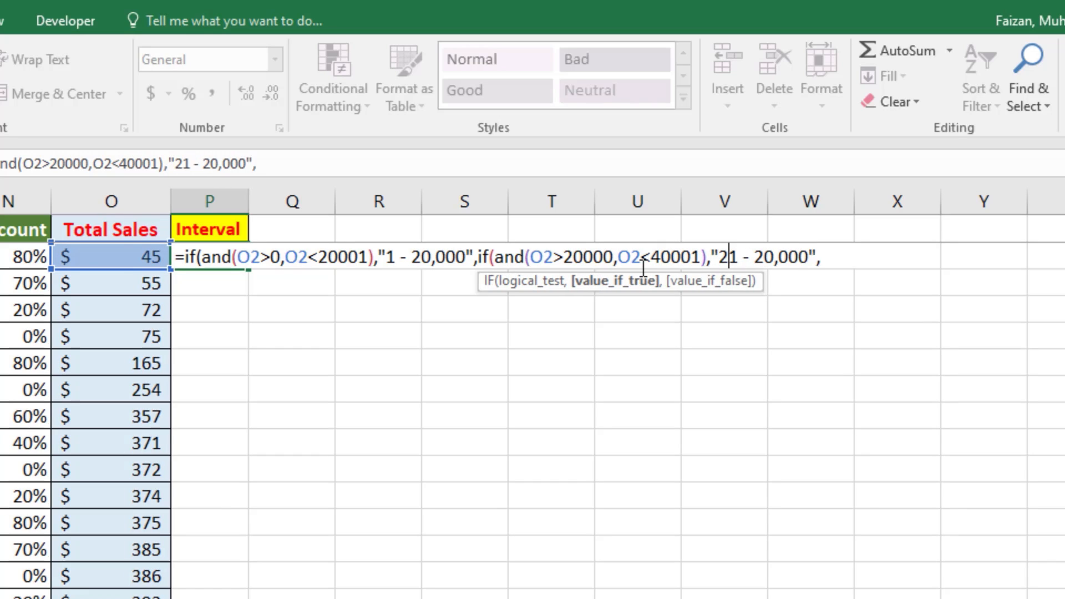
type(",00")
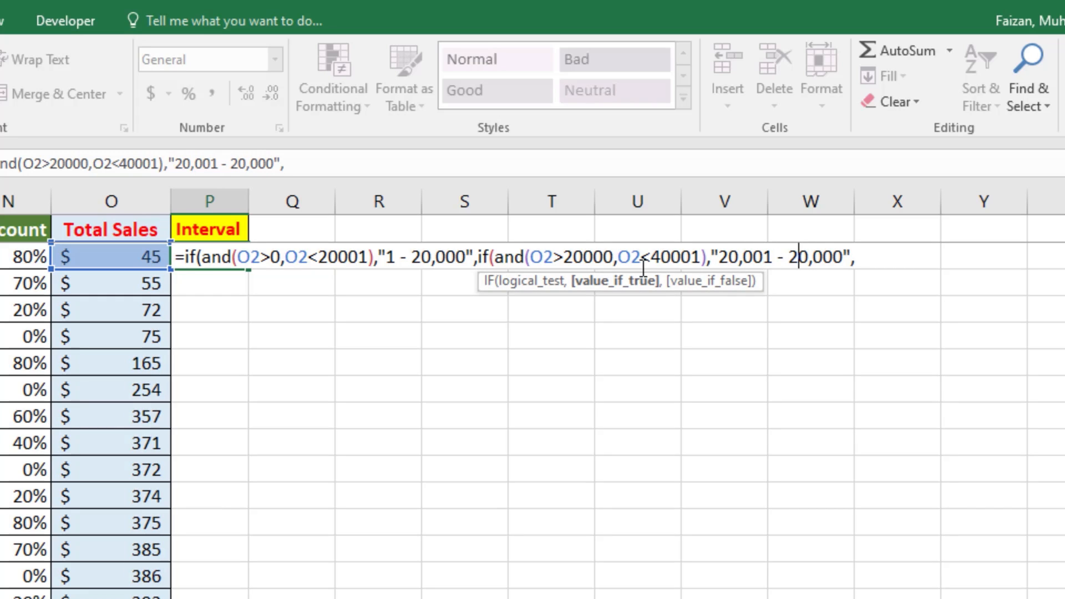
key("BackSpace")
type("4")
left_click(860, 259)
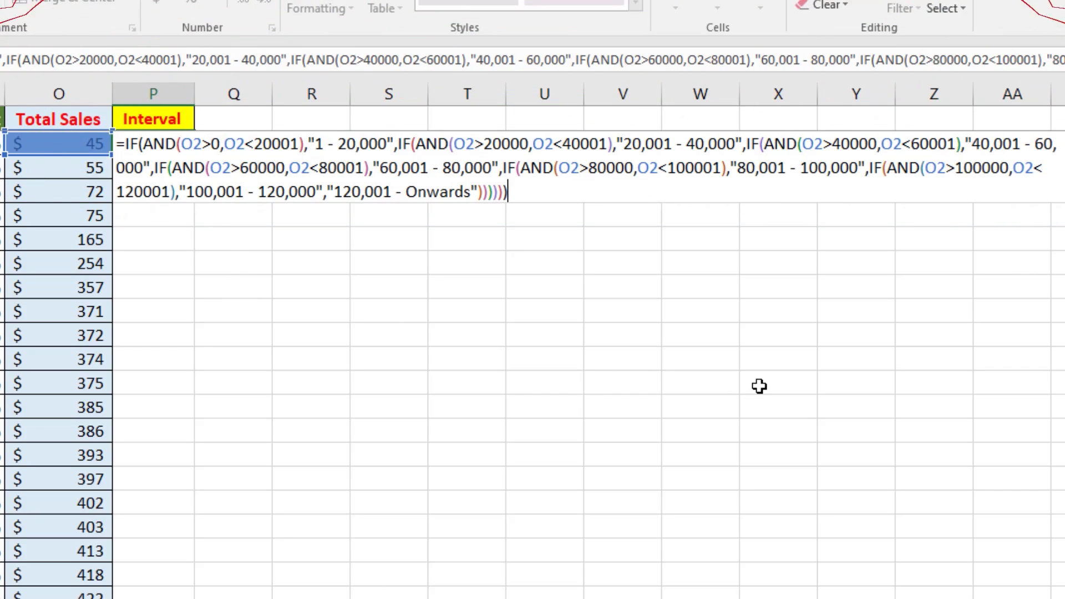
Step: Commit the completed P2 formula, fill it down the Interval column and autofit the column's width
key("Return")
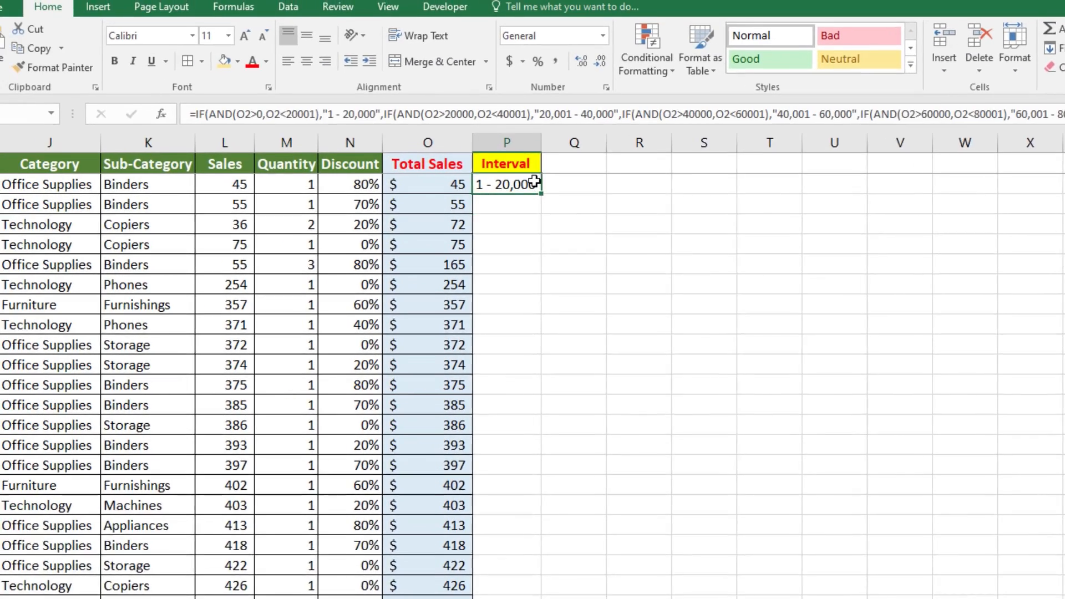
left_click(259, 155)
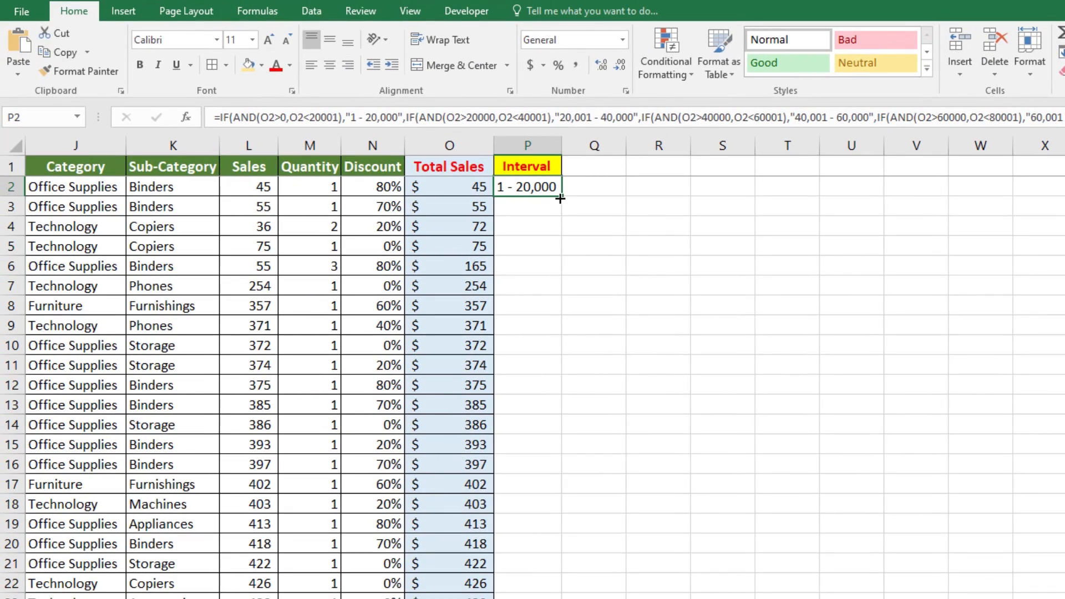
double_click(276, 166)
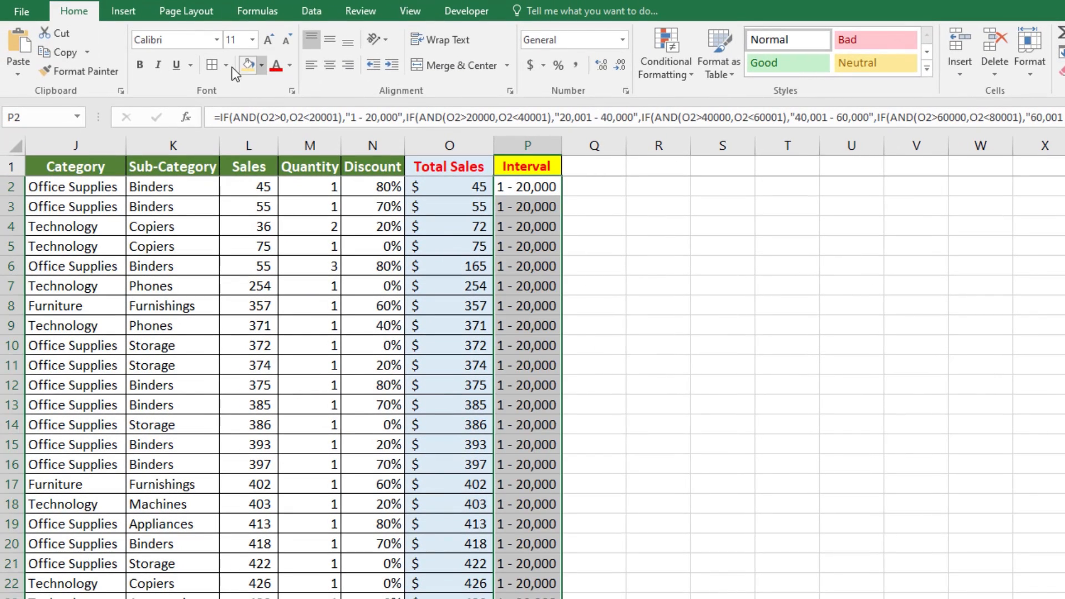
double_click(559, 143)
Step: Check the filled Interval labels against Total Sales from the last data row upward
left_click(578, 360)
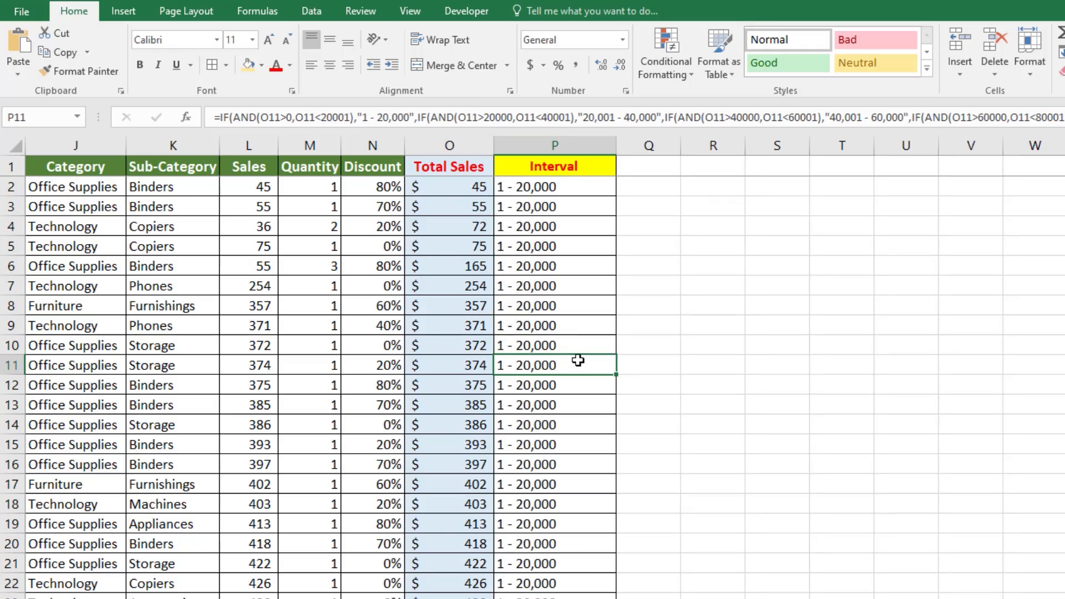
key("ctrl+Down")
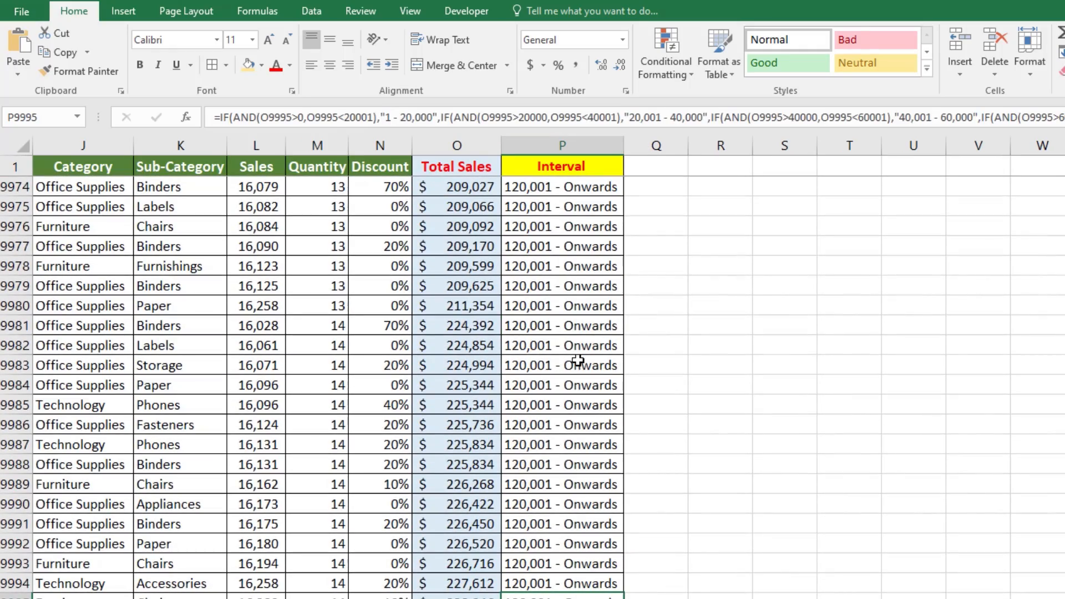
key("Up")
key("Up")
key("Up")
key("Up")
key("Up")
key("Up")
key("Up")
key("Up")
key("Up")
key("Up")
key("Up")
key("Up")
key("Up")
key("Up")
key("Up")
key("Up")
key("Up")
key("Up")
key("Up")
key("Up")
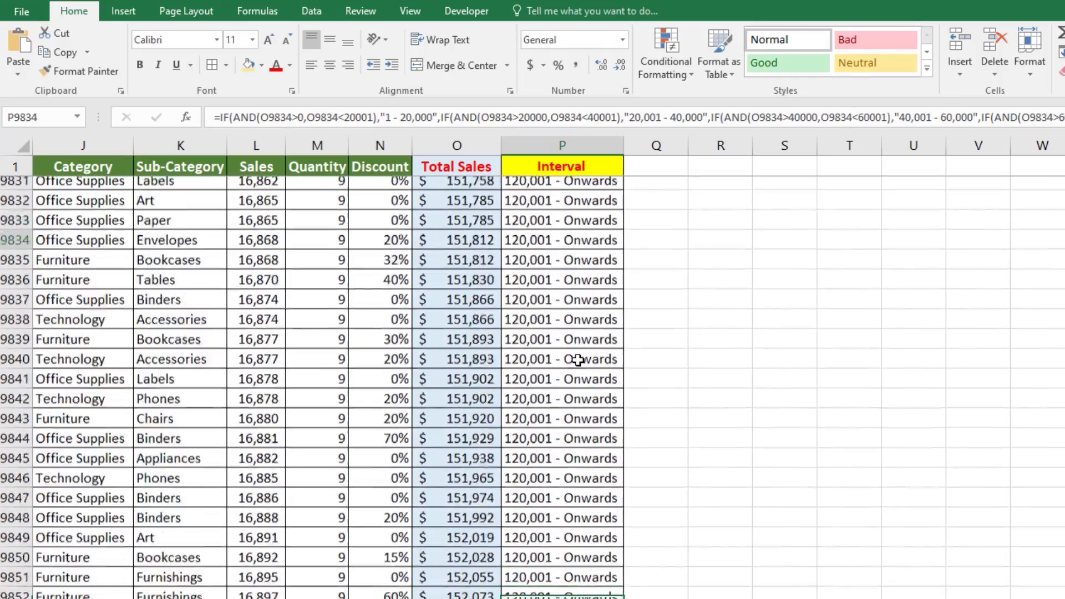
key("Up")
key("Up")
key("Up")
key("Up")
key("Up")
key("Up")
key("Up")
key("Up")
key("Up")
key("Up")
key("Up")
key("Up")
key("Up")
key("Up")
key("Up")
key("Up")
key("Up")
key("Up")
key("Up")
key("Up")
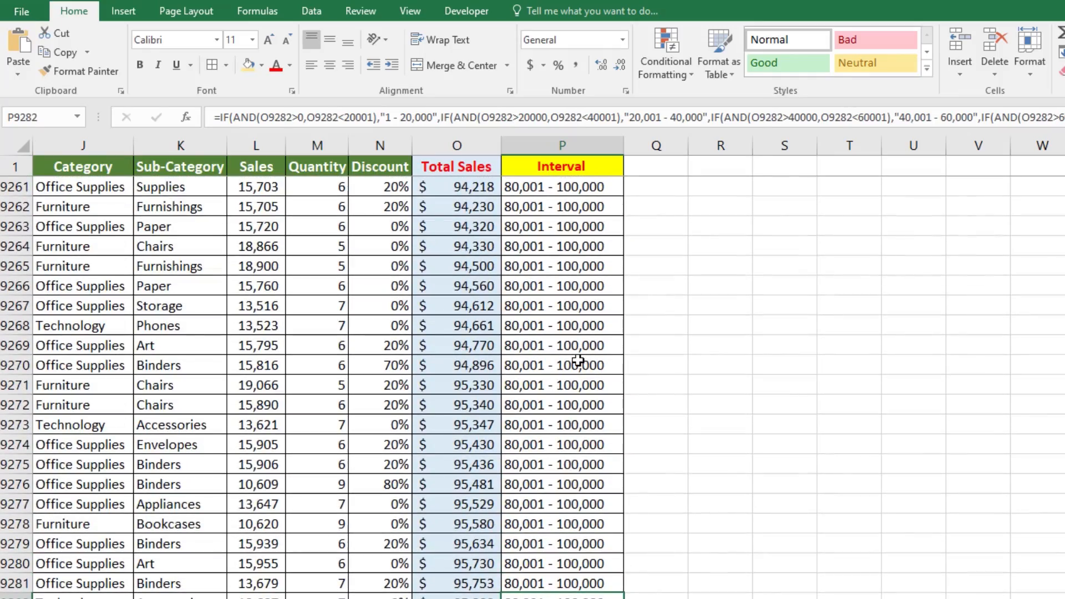
key("ctrl+Up")
Step: Create a PivotTable on a new worksheet from the entire data range Sheet1!$A$1:$P$9995
key("ctrl+Home")
key("ctrl+shift+Right")
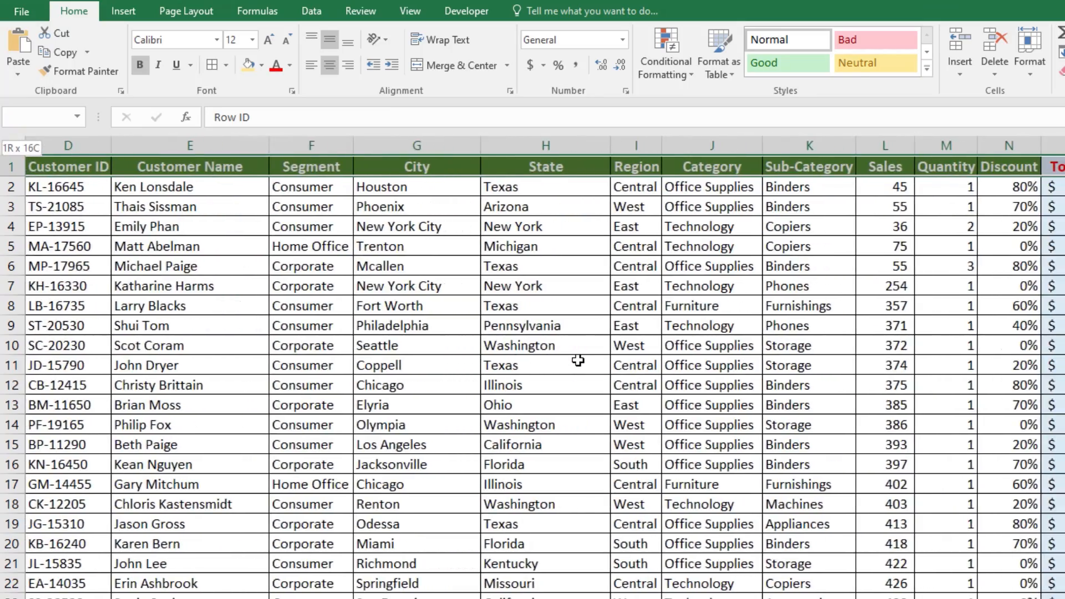
key("ctrl+shift+Down")
left_click(124, 12)
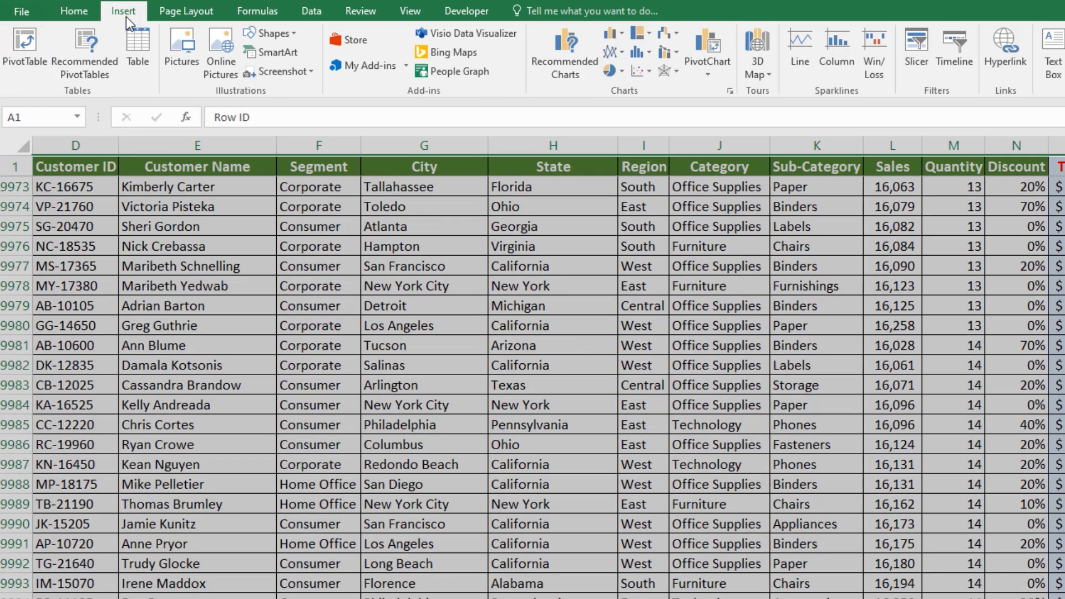
left_click(28, 47)
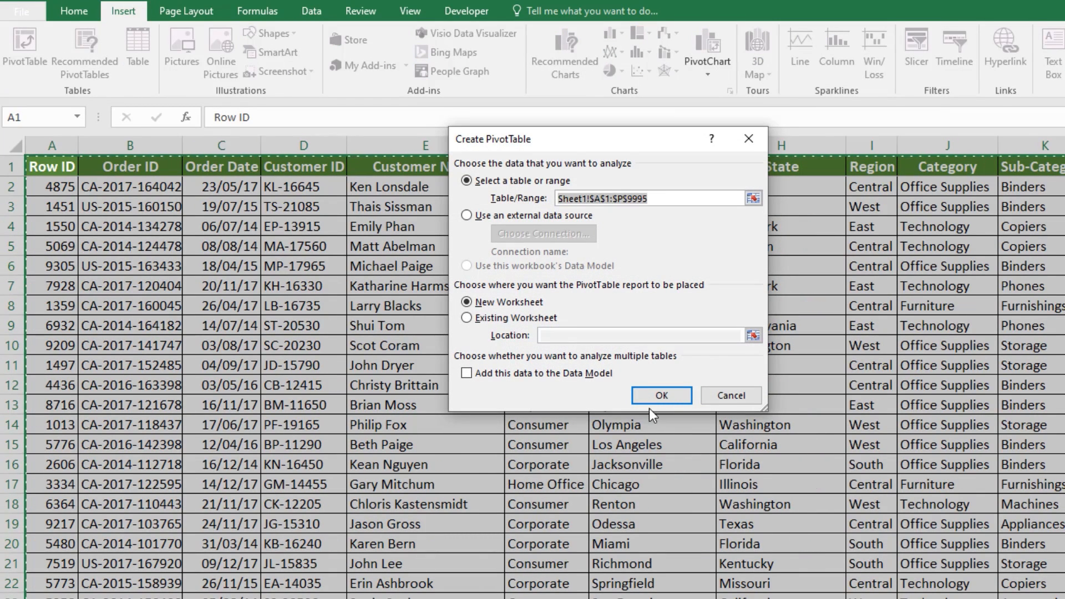
left_click(659, 395)
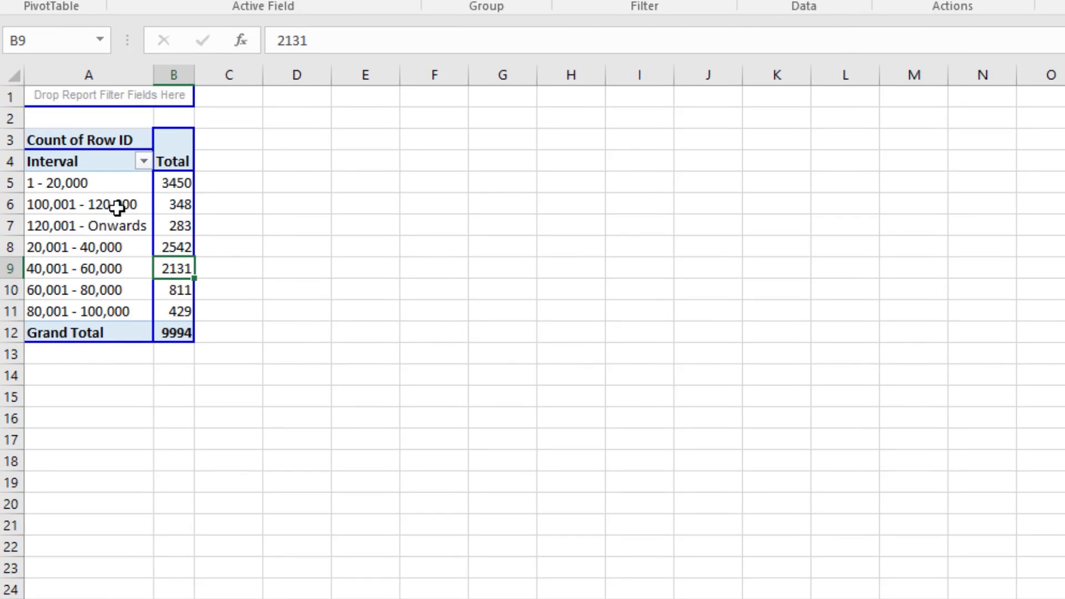
Step: Move the pivot items "100,001 - 120,000" and "120,001 - Onwards", in that order, to the end of the Interval field
right_click(117, 209)
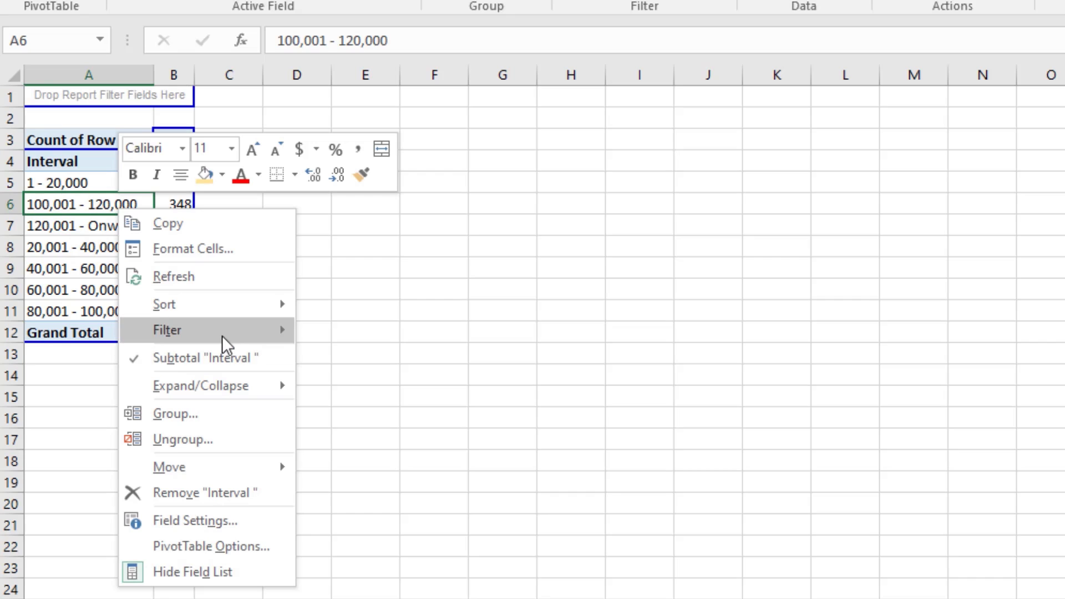
mouse_move(235, 468)
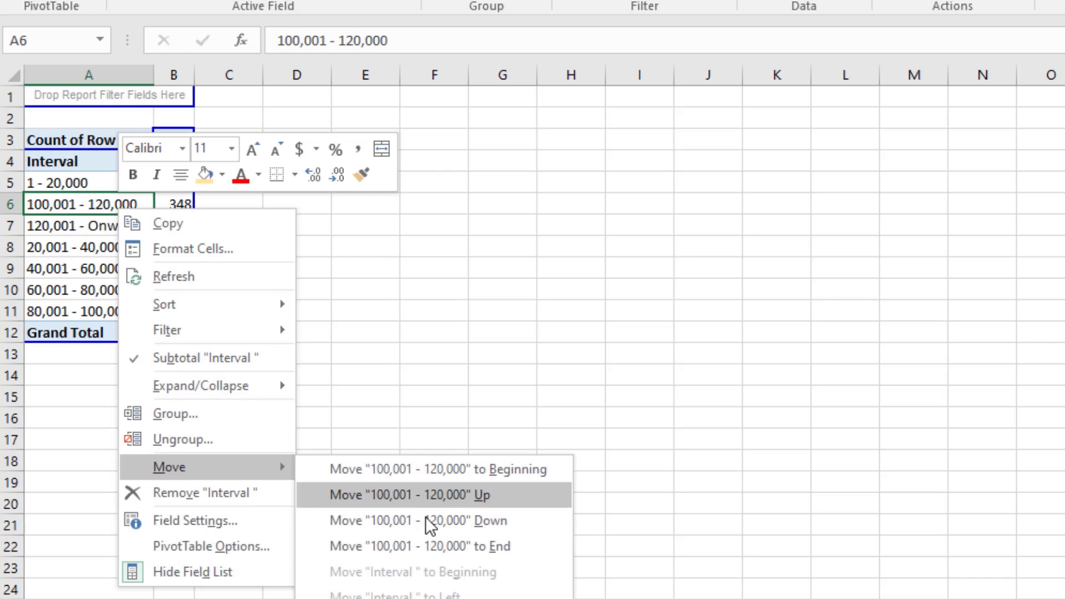
left_click(477, 557)
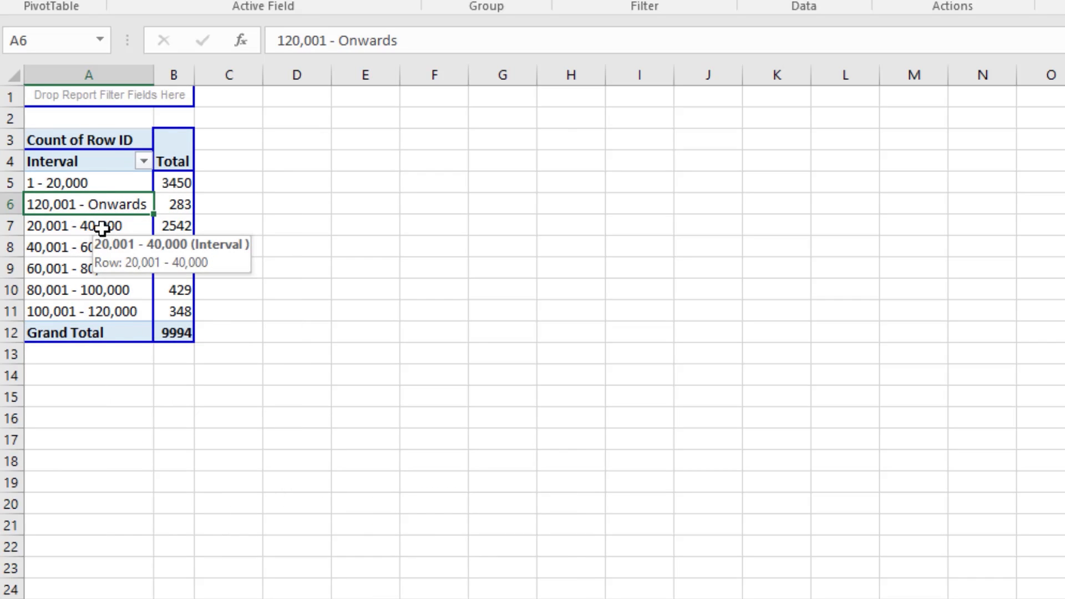
right_click(116, 208)
mouse_move(222, 466)
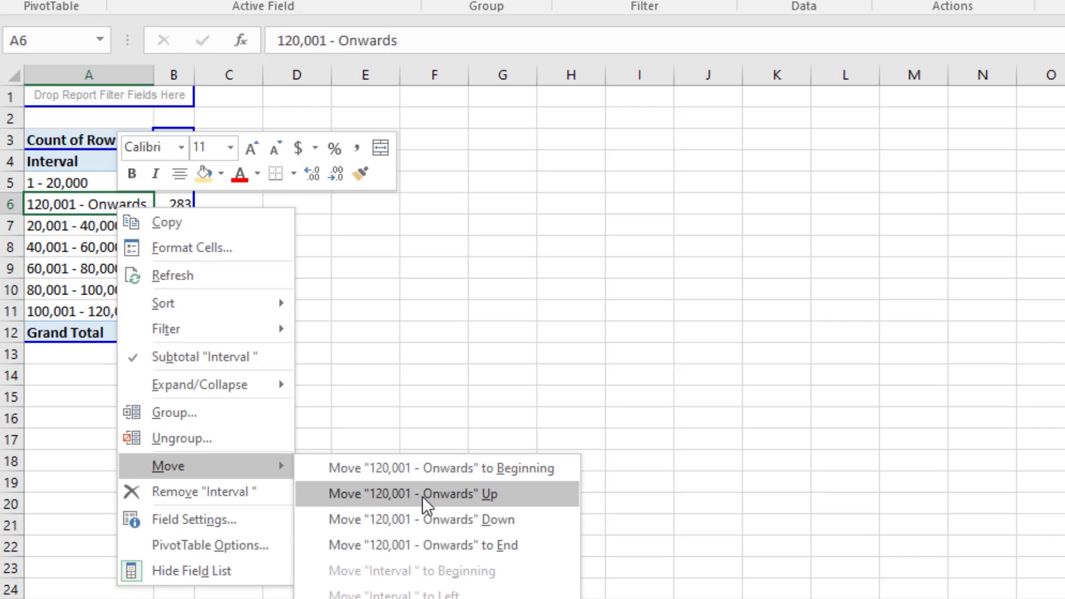
left_click(454, 544)
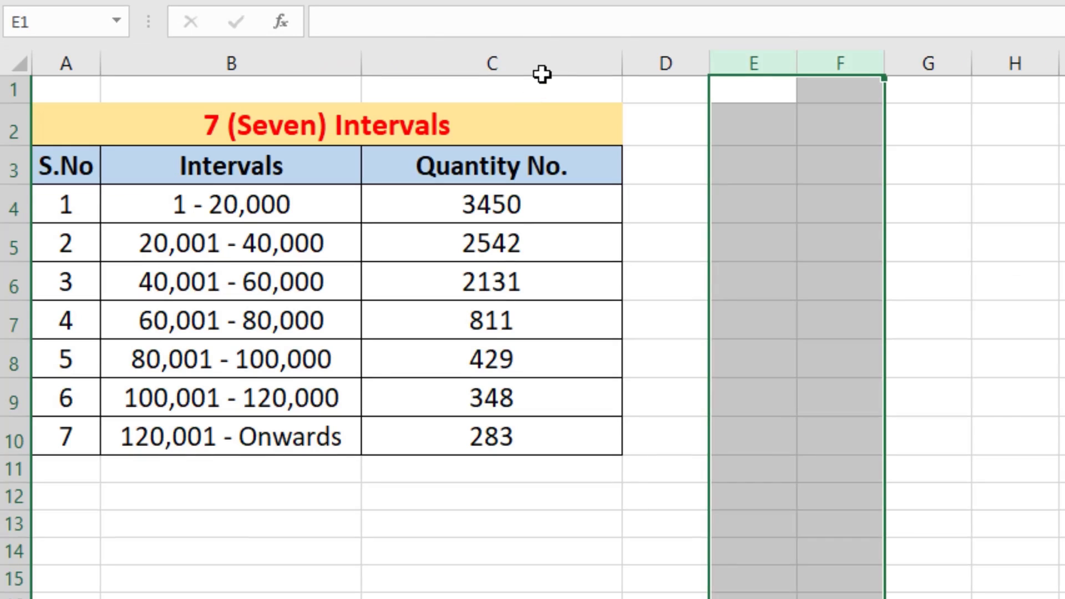
Step: Format the Quantity No. column with comma style and no decimals, and autofit its width
left_click(542, 72)
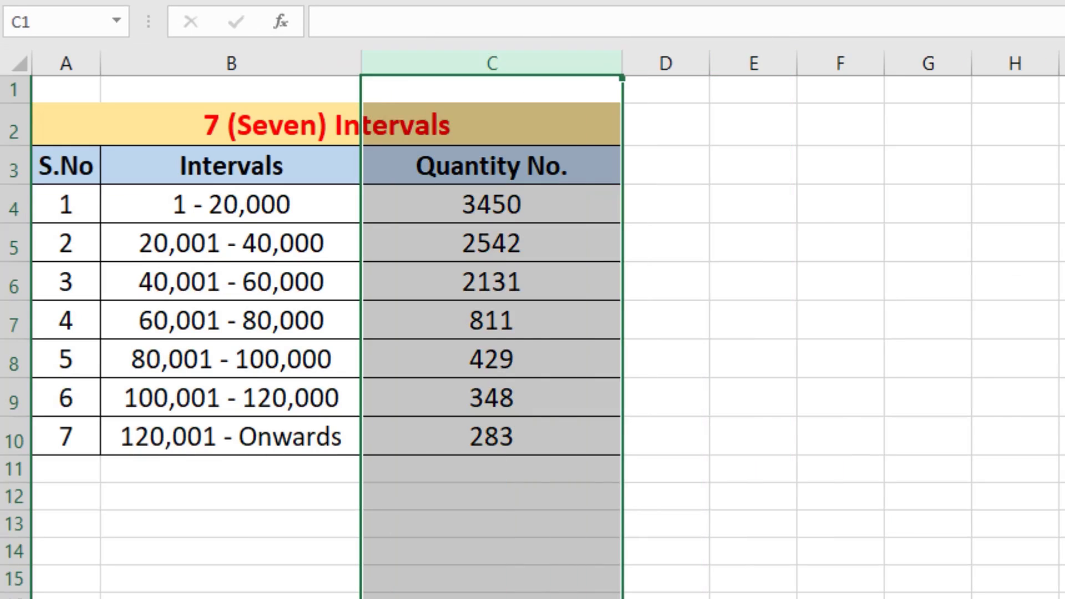
key("alt+h")
key("k")
key("alt+h")
key("9")
key("alt+h")
key("9")
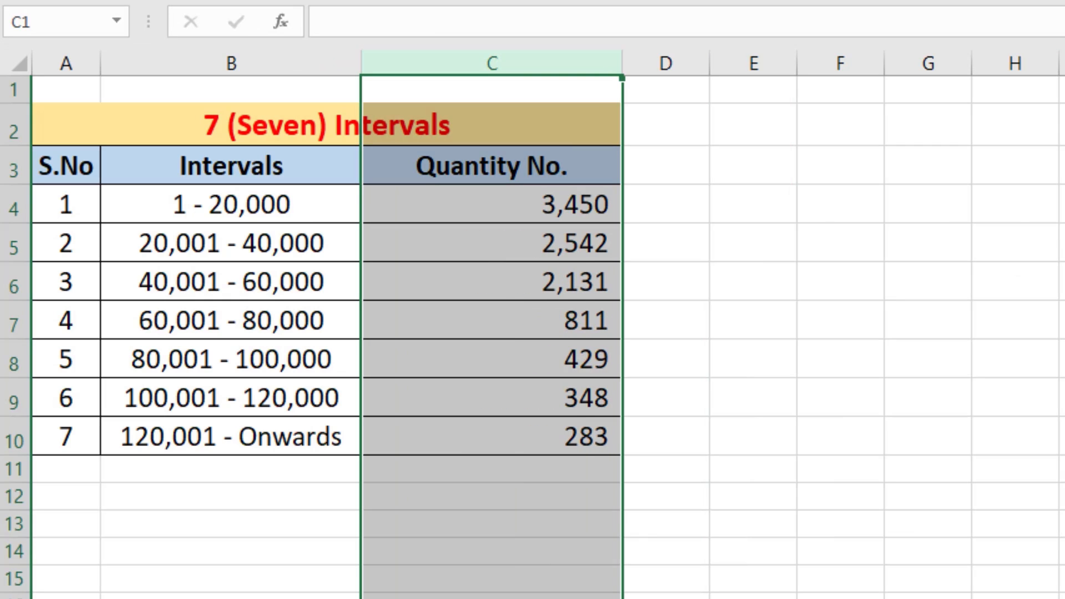
double_click(623, 57)
left_click(563, 269)
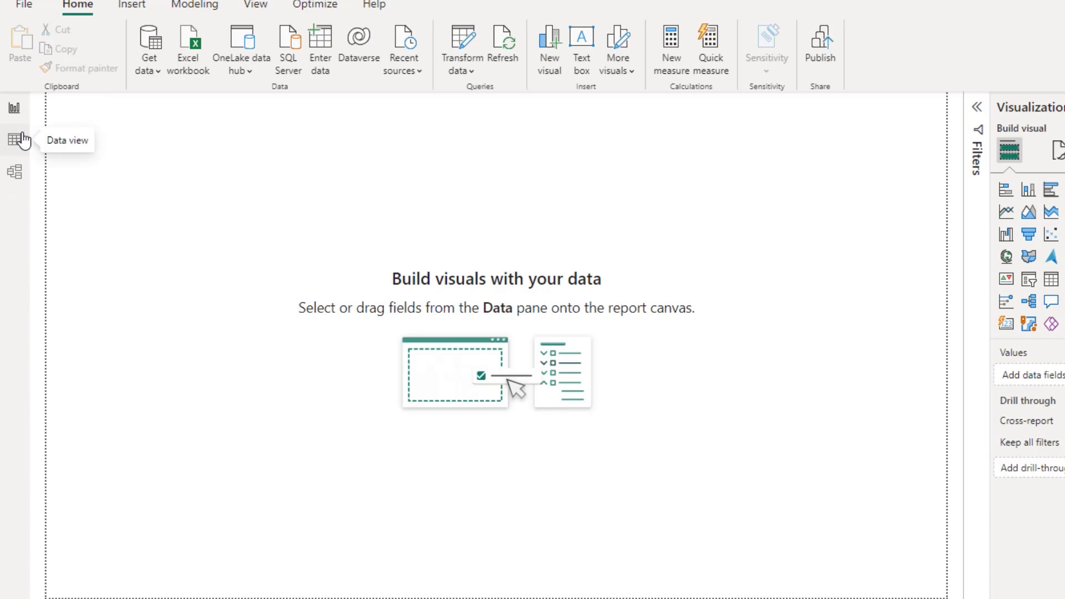
Step: Switch to Power BI's data view to examine the Total Sales and Interval columns, and review the seven intervals in the Excel list
left_click(17, 140)
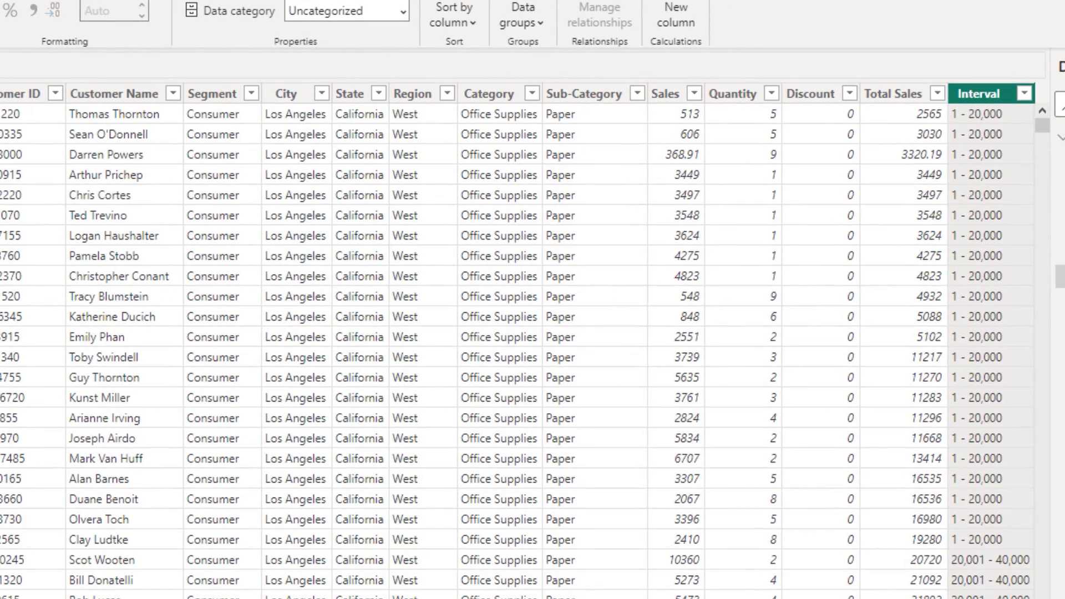
left_click(893, 94)
scroll(905, 344, "down", 1)
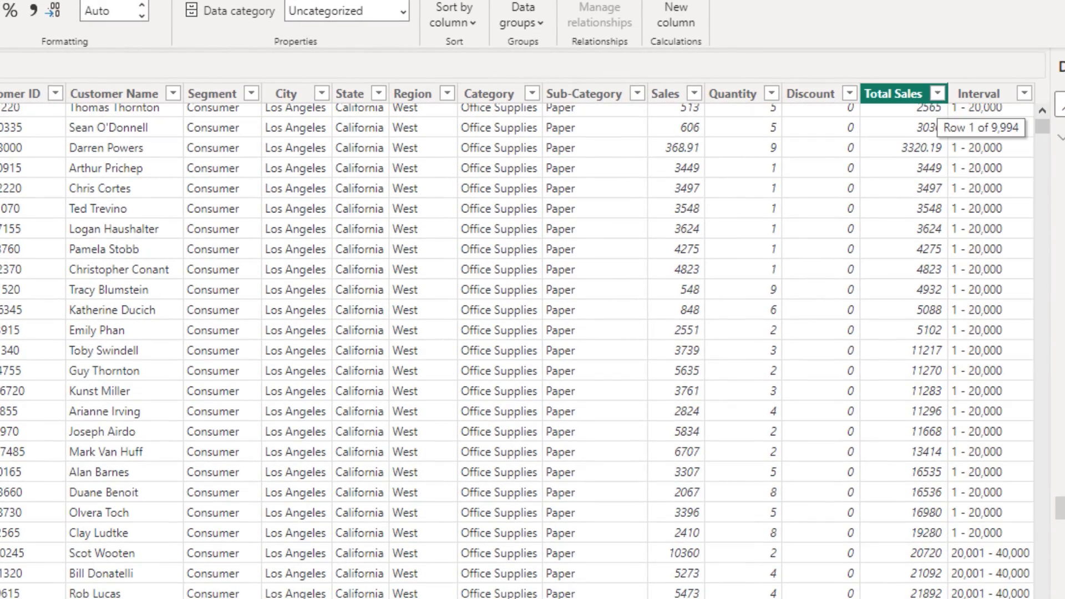
scroll(985, 504, "up", 1)
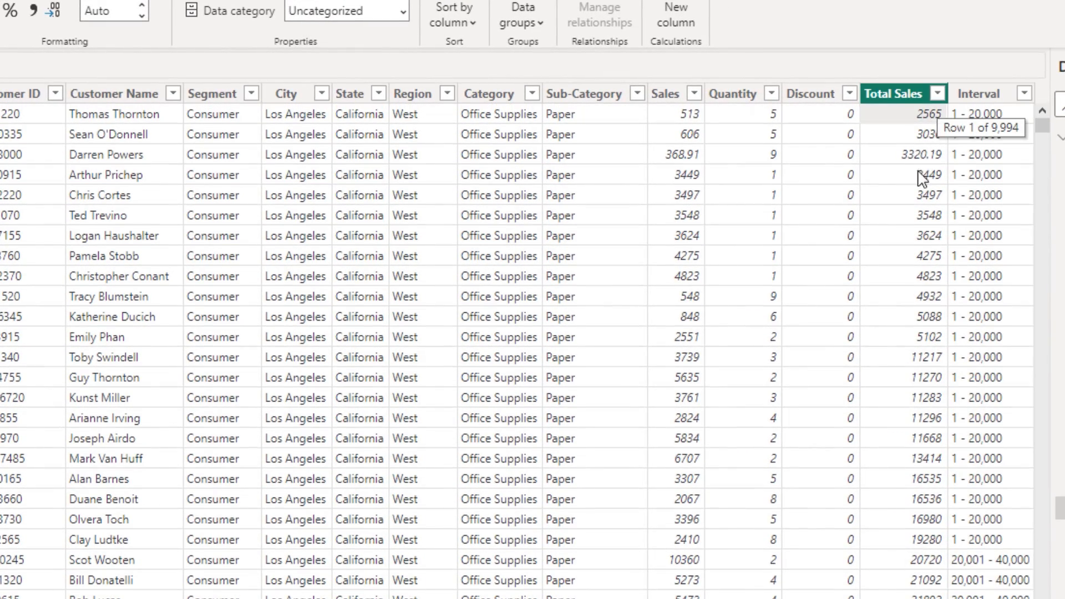
left_click(905, 93)
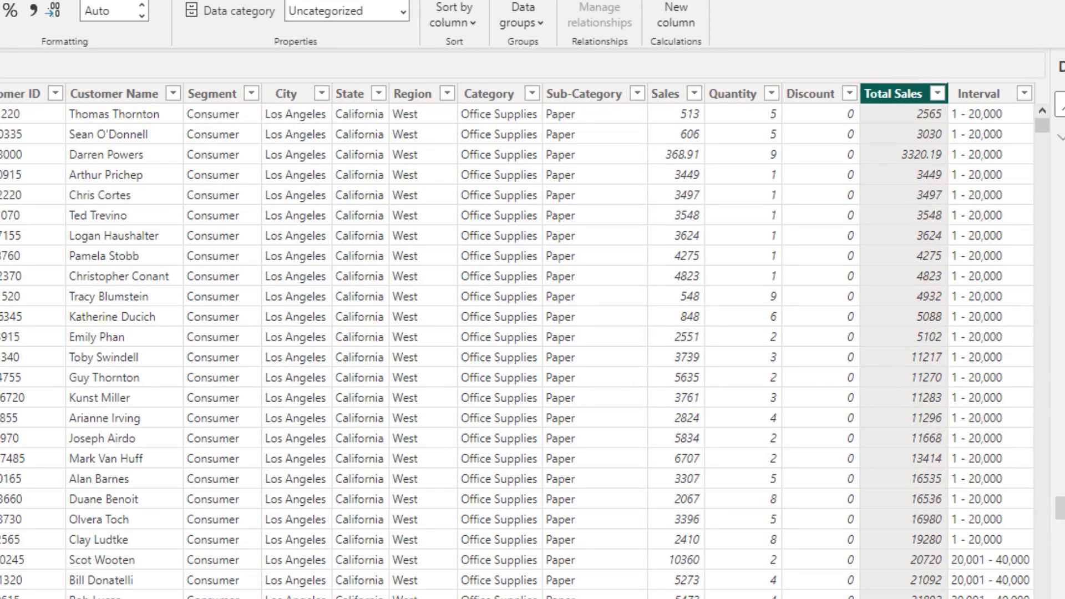
left_click(985, 96)
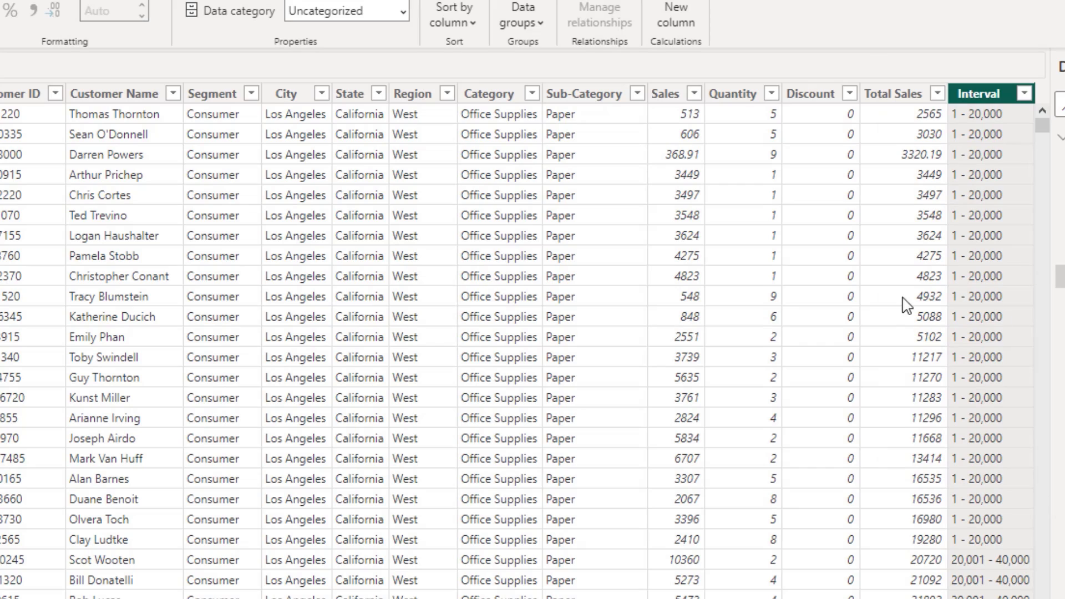
left_click(907, 103)
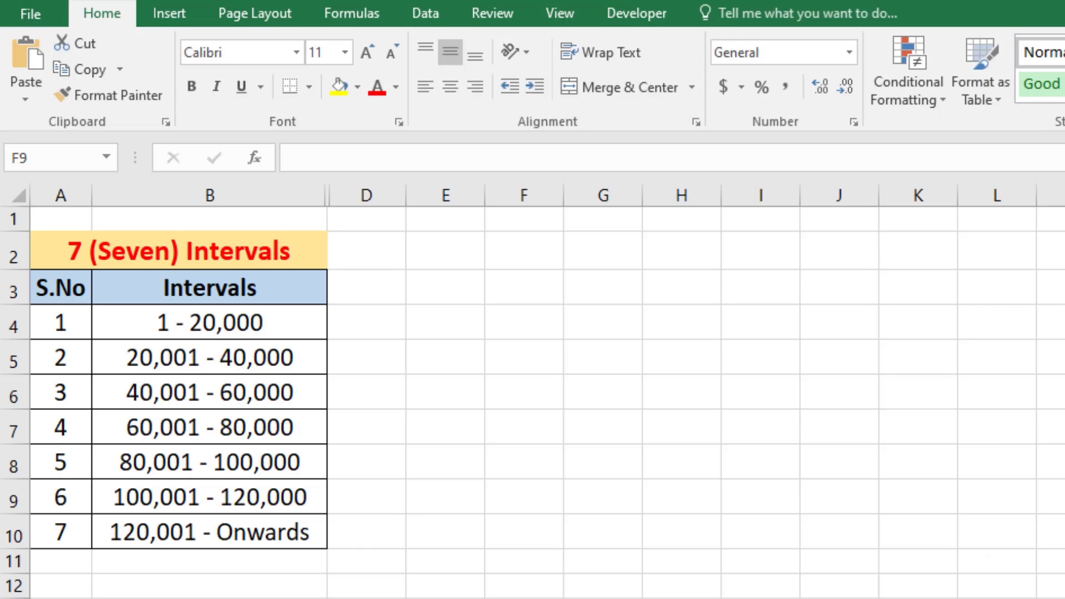
left_click_drag(43, 324, 219, 533)
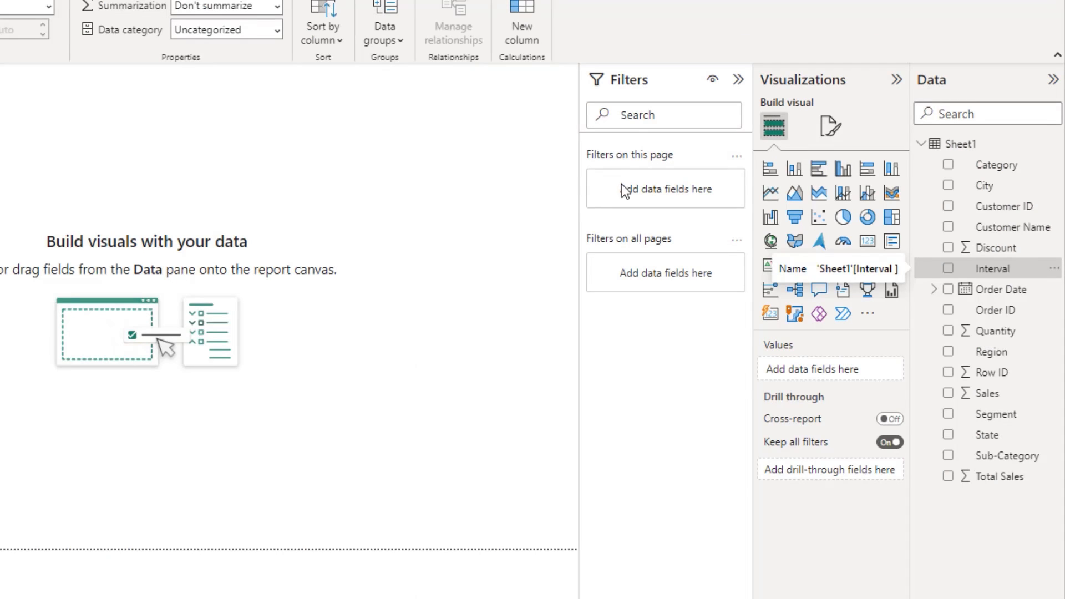
Step: Add a new calculated column to the Sheet1 table in Power BI and start its formula with the name My Interval
right_click(999, 272)
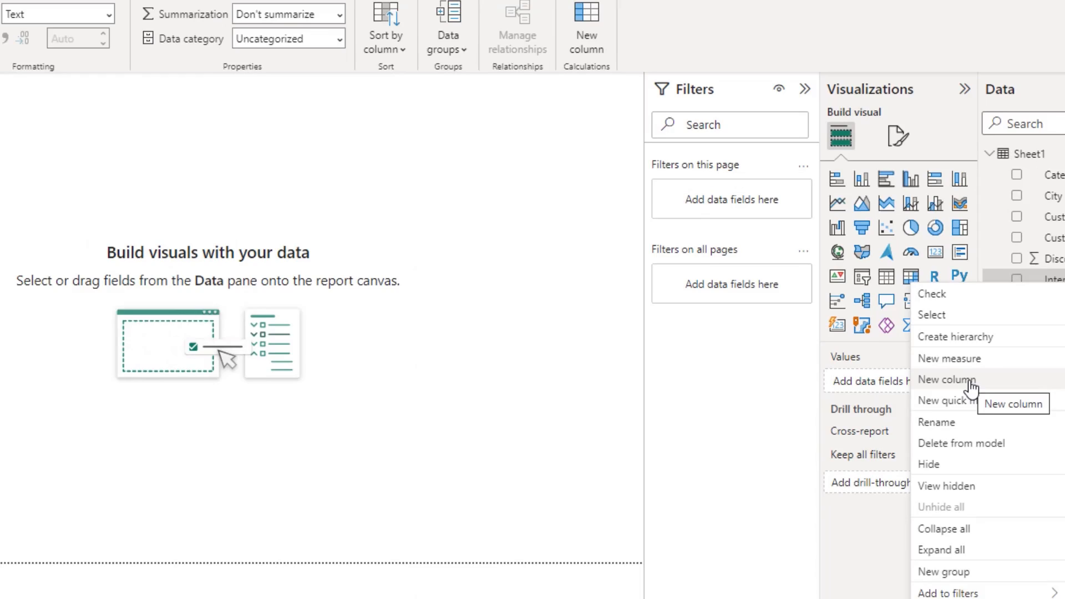
left_click(947, 380)
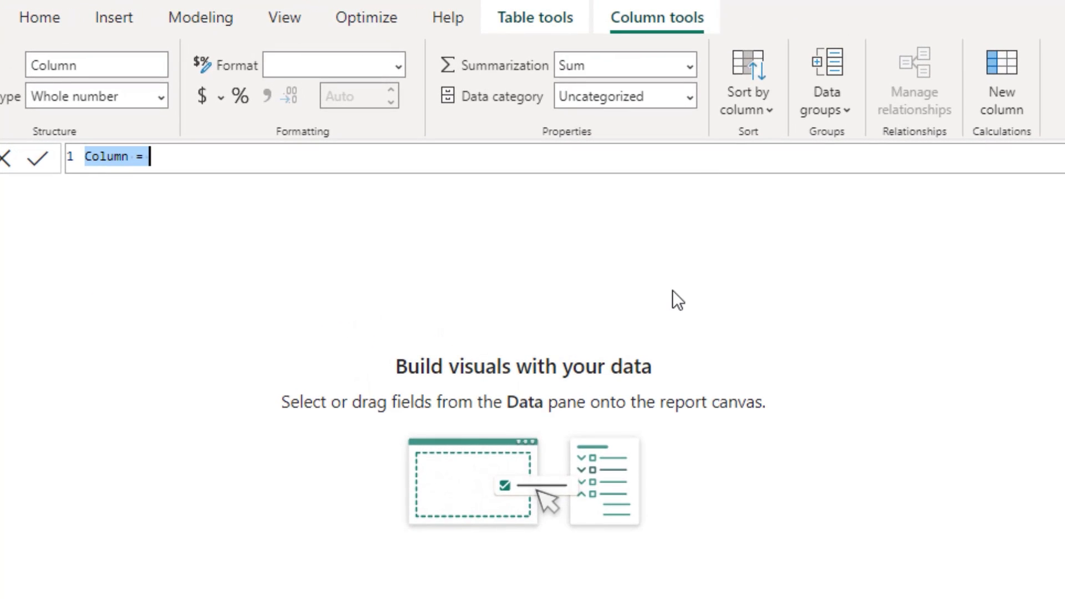
type("My Interval = ")
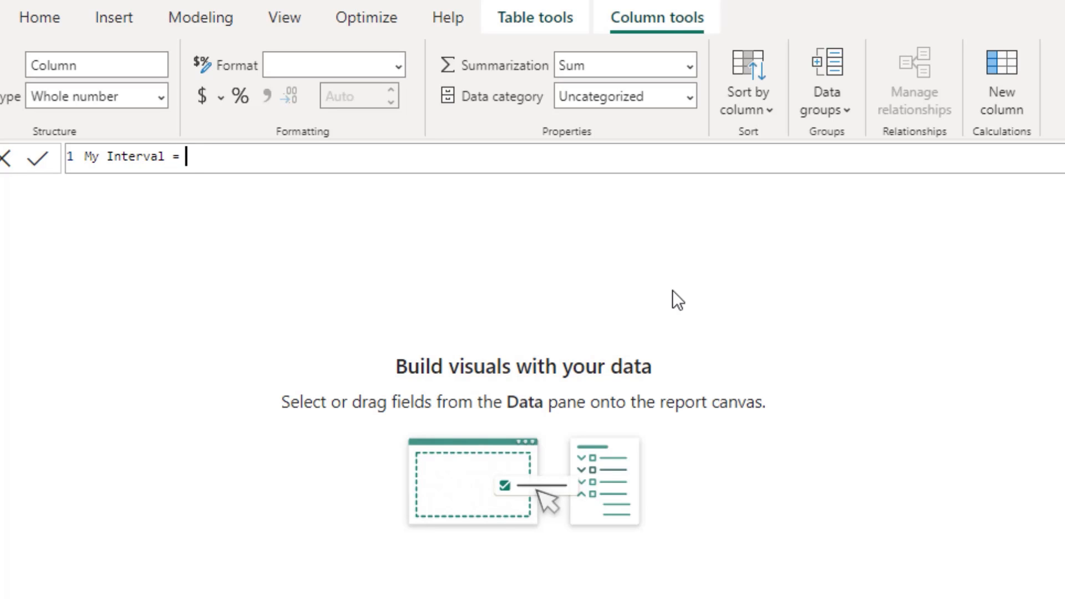
Step: Start the formula with an IF testing Sheet1[Total Sales] > 0 && Sheet1[Total Sales] < 20001
type("if(")
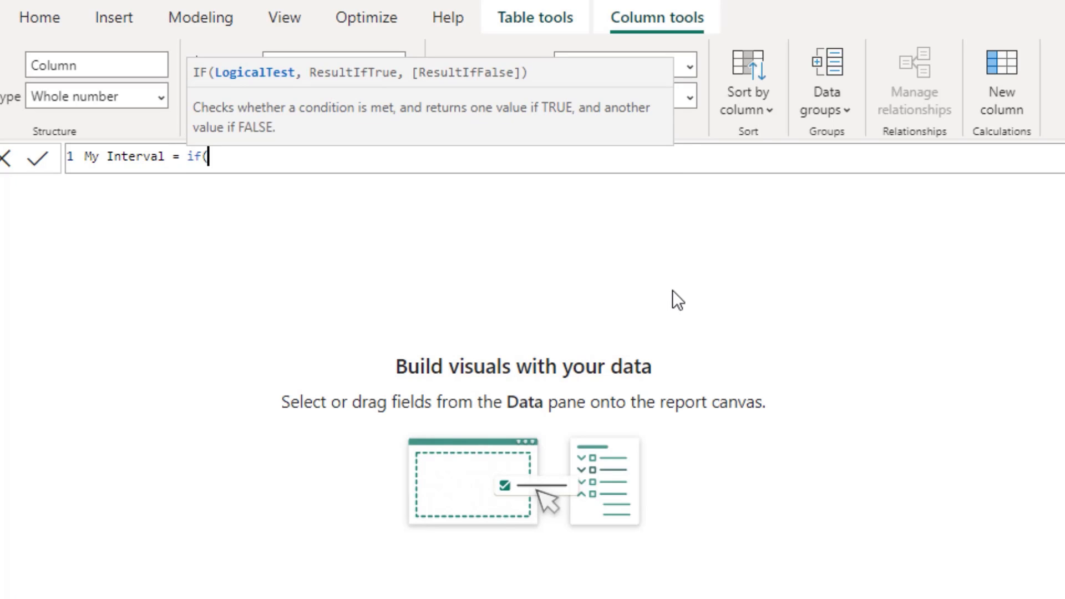
type("to")
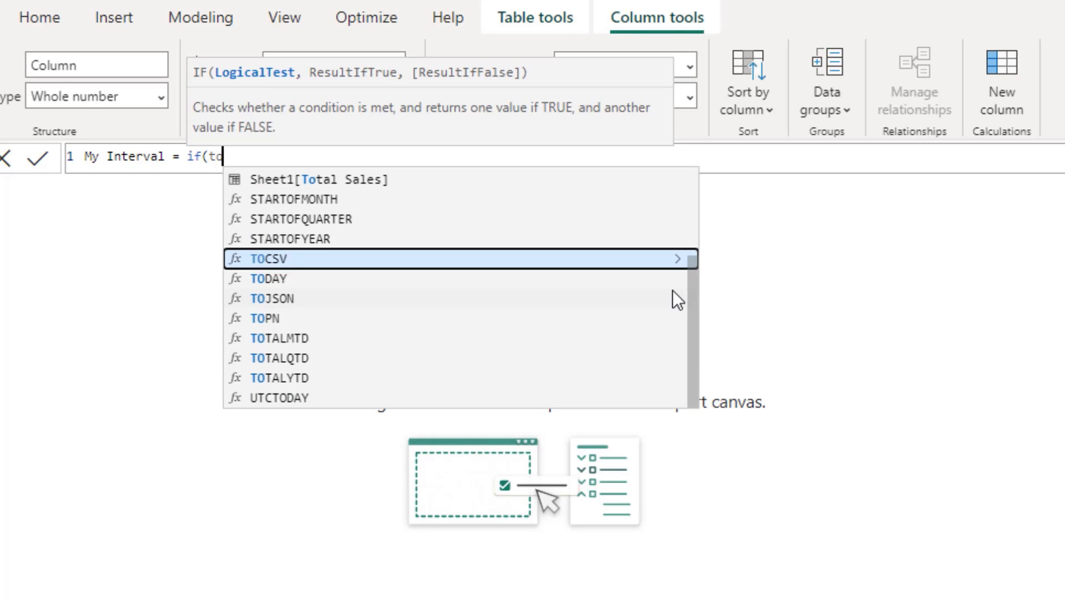
key("Up")
key("Up")
key("Up")
key("Up")
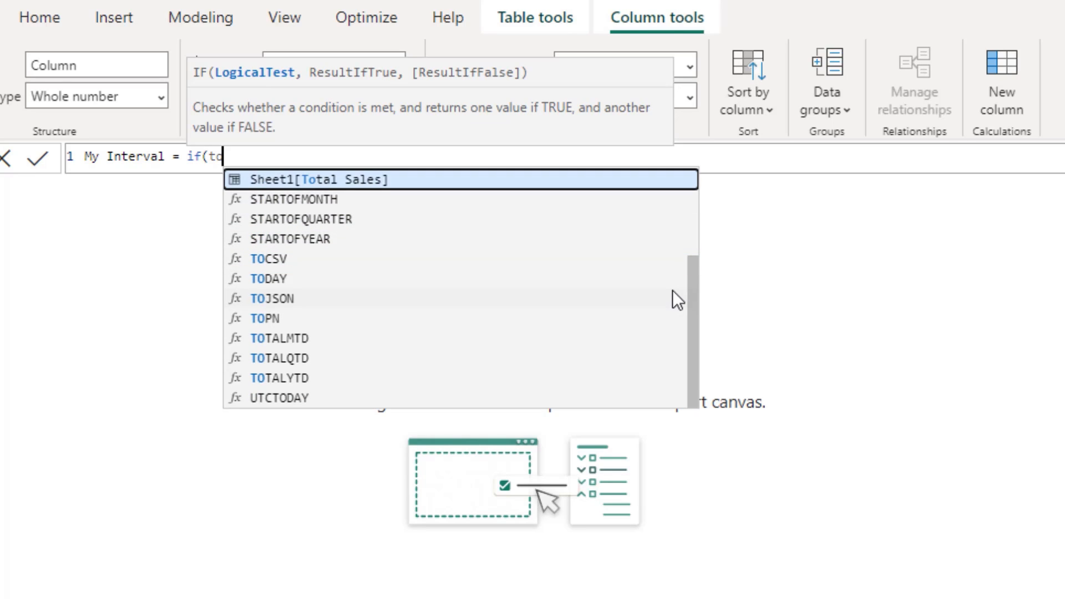
key("Tab")
type("> ")
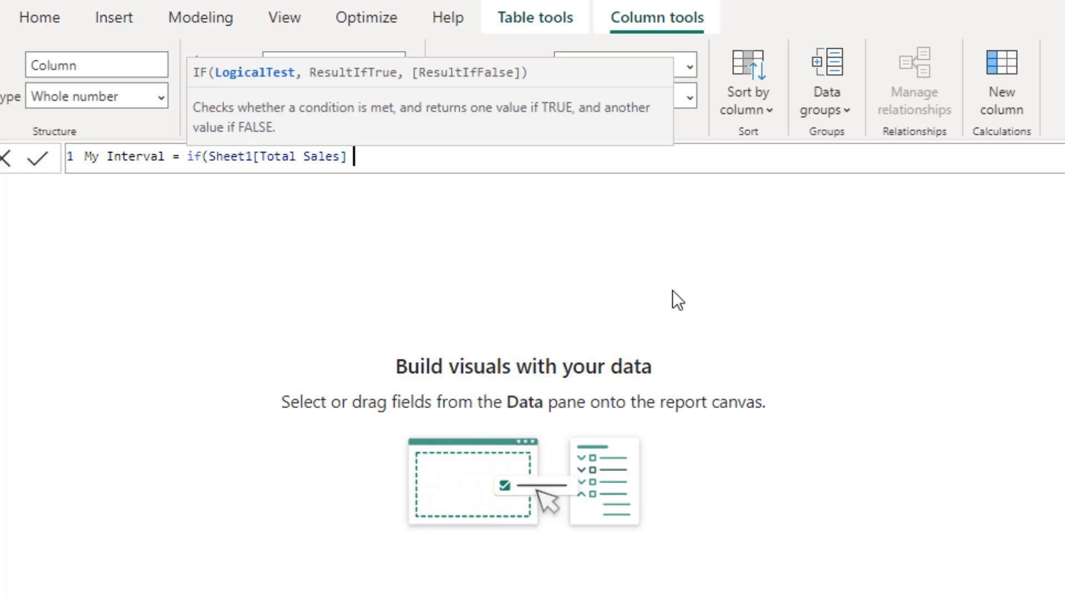
type("1")
type("0 && tot")
key("Up")
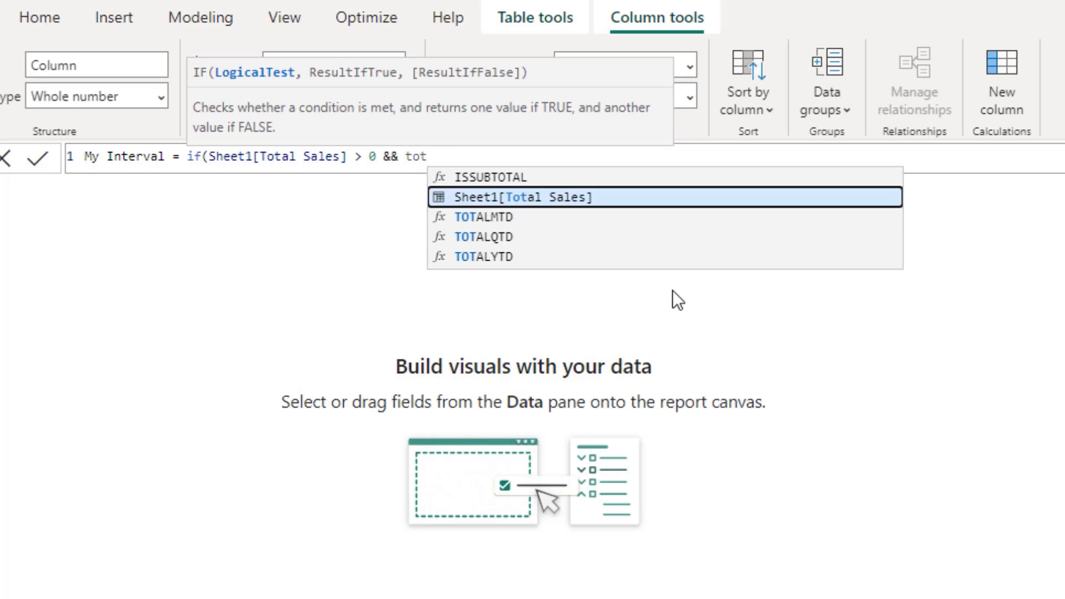
key("Tab")
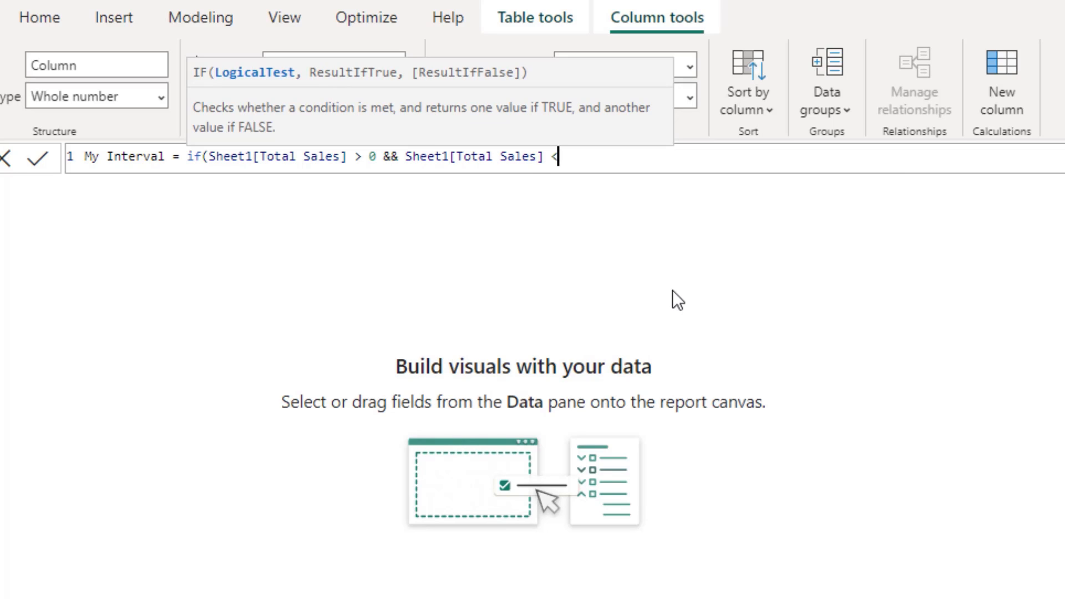
type("< 20001,\"")
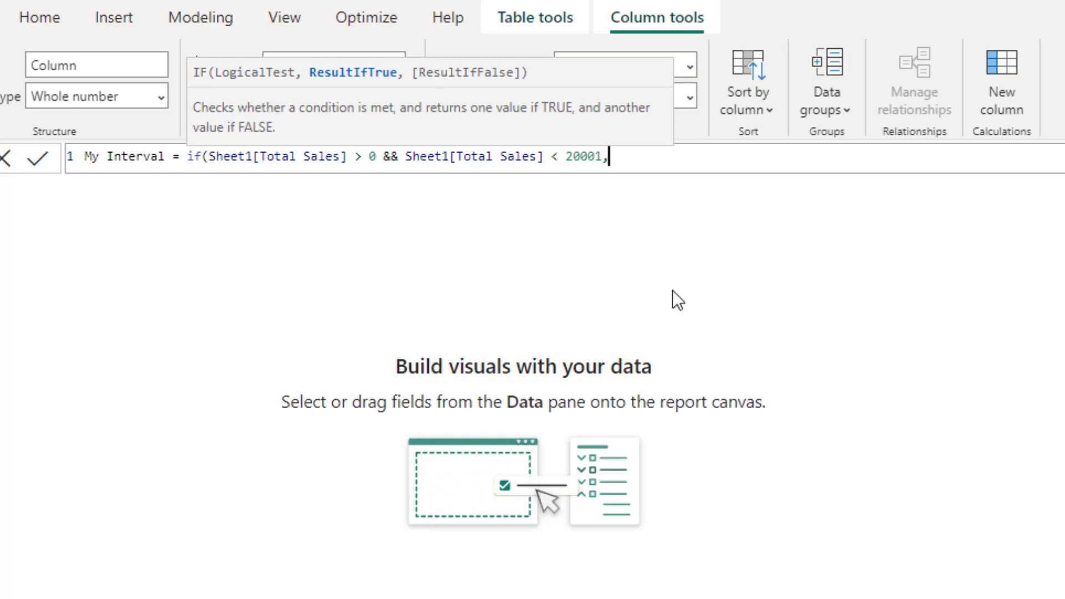
Step: Give the first IF the true result "1 - 20,000", followed by a comma for the next argument
key("BackSpace")
key("BackSpace")
type("\"1 - 20,000\",")
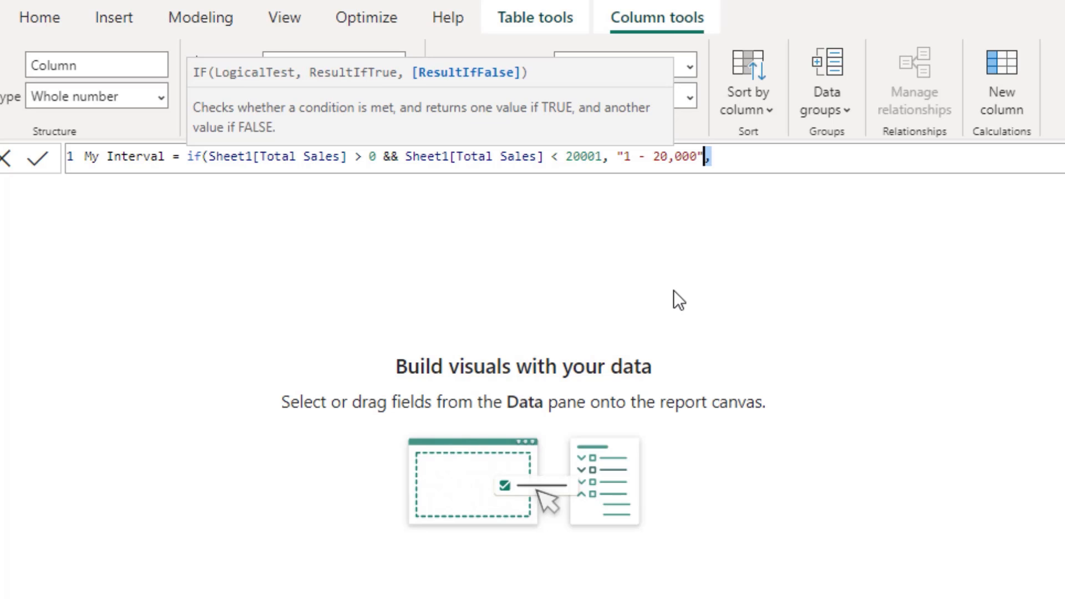
Step: Copy the whole first IF clause, from "if(" through the comma after "1 - 20,000"
key("shift+Left")
key("shift+Left")
key("shift+Left")
key("shift+Left")
key("shift+Left")
key("shift+Left")
key("shift+Left")
key("shift+Left")
key("shift+Left")
key("shift+Left")
key("shift+Left")
key("shift+Left")
key("shift+Left")
key("shift+Left")
key("shift+Left")
key("shift+Left")
key("shift+Left")
key("shift+Left")
key("shift+Left")
key("shift+Left")
key("shift+Left")
key("shift+Left")
key("shift+Left")
key("shift+Left")
key("shift+Left")
key("shift+Left")
key("shift+Left")
key("shift+Left")
key("shift+Left")
key("shift+Left")
key("shift+Left")
key("shift+Left")
key("shift+Left")
key("shift+Left")
key("shift+Left")
key("shift+Left")
key("shift+Left")
key("shift+Left")
key("shift+Left")
key("shift+Left")
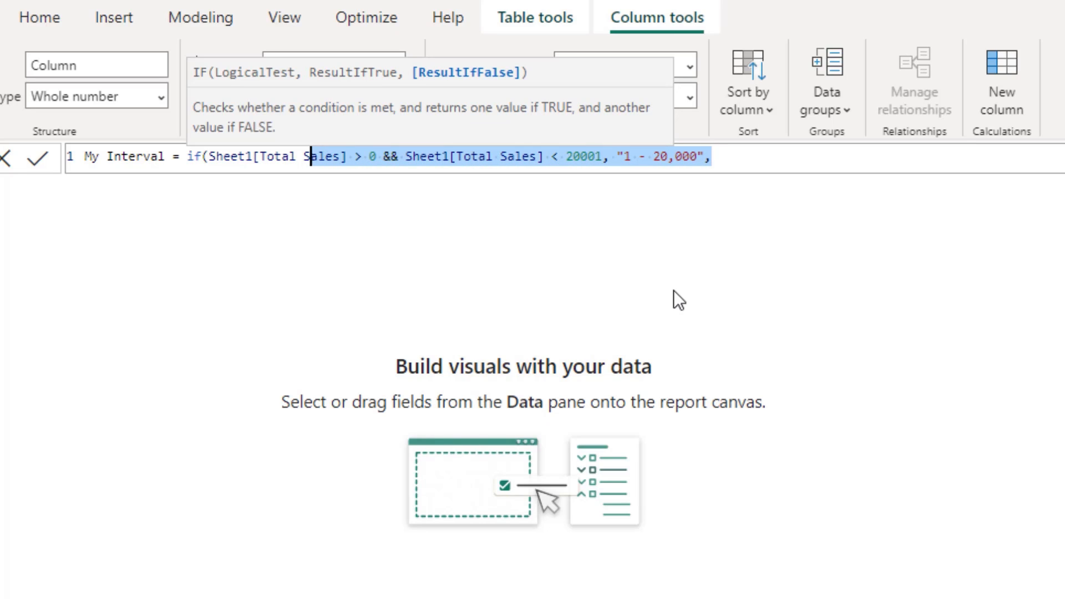
key("shift+Right")
key("ctrl+c")
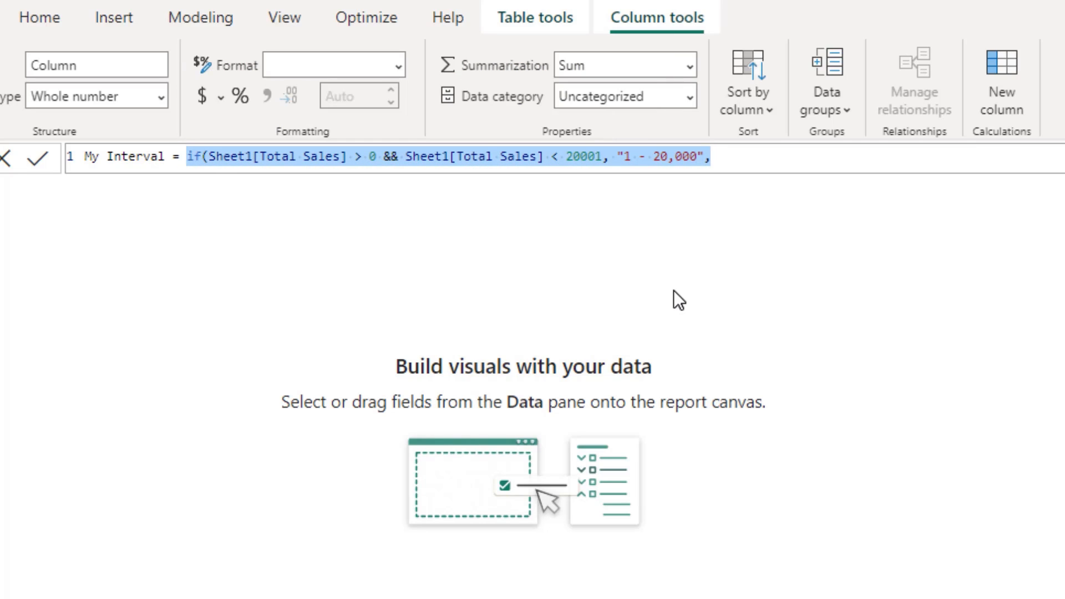
Step: Add six blank lines to the formula below the first IF clause
key("End")
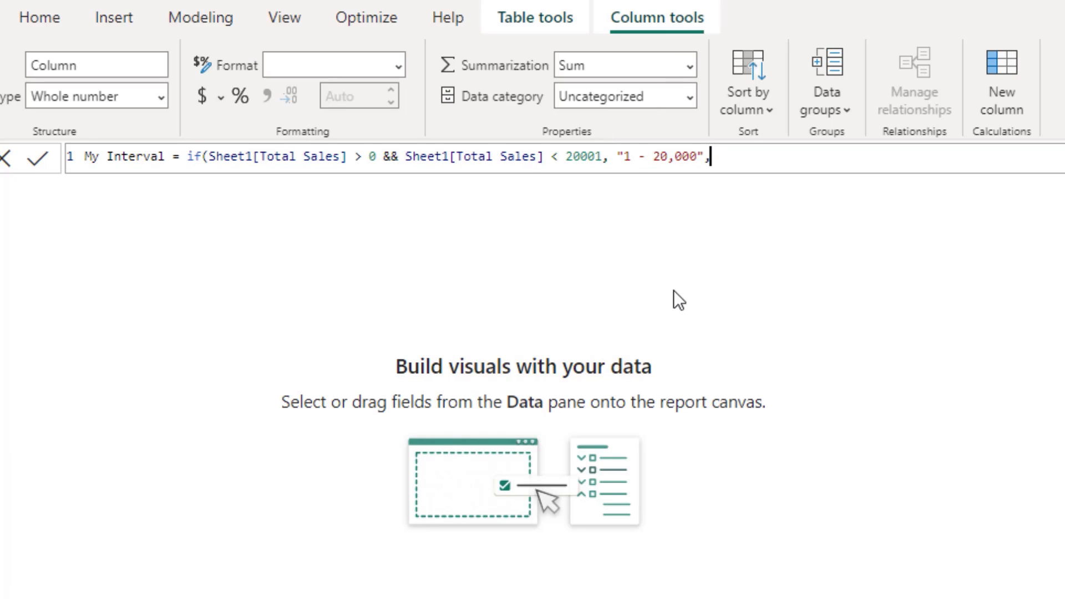
key("shift+Return")
key("shift+Return")
key("shift+Return")
key("shift+Return")
key("shift+Return")
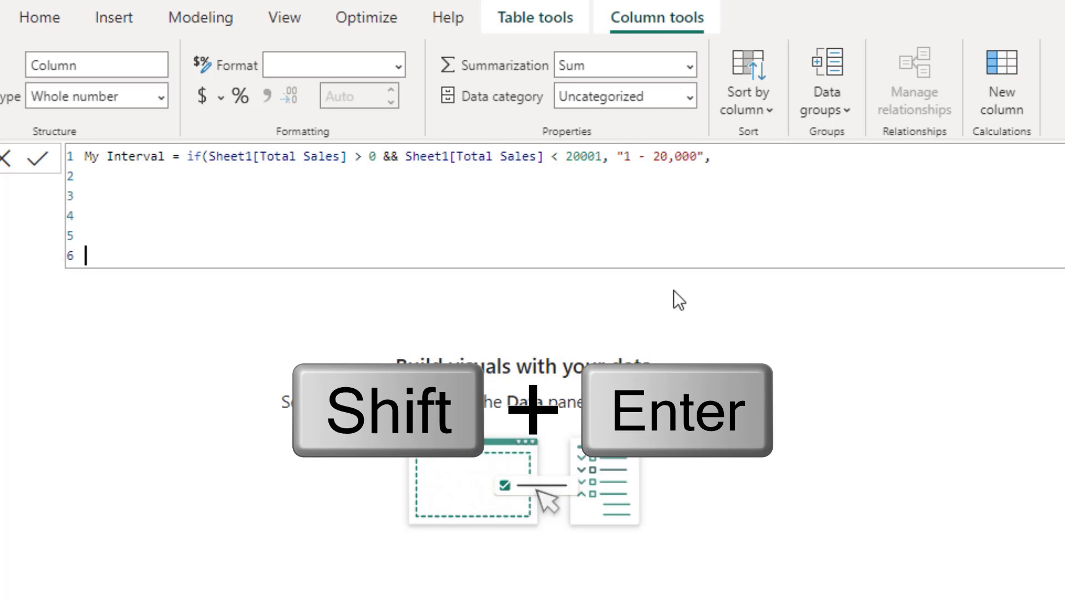
key("shift+Return")
Step: Paste the copied IF clause onto line 2 of the formula
key("Up")
key("Up")
key("Up")
key("Up")
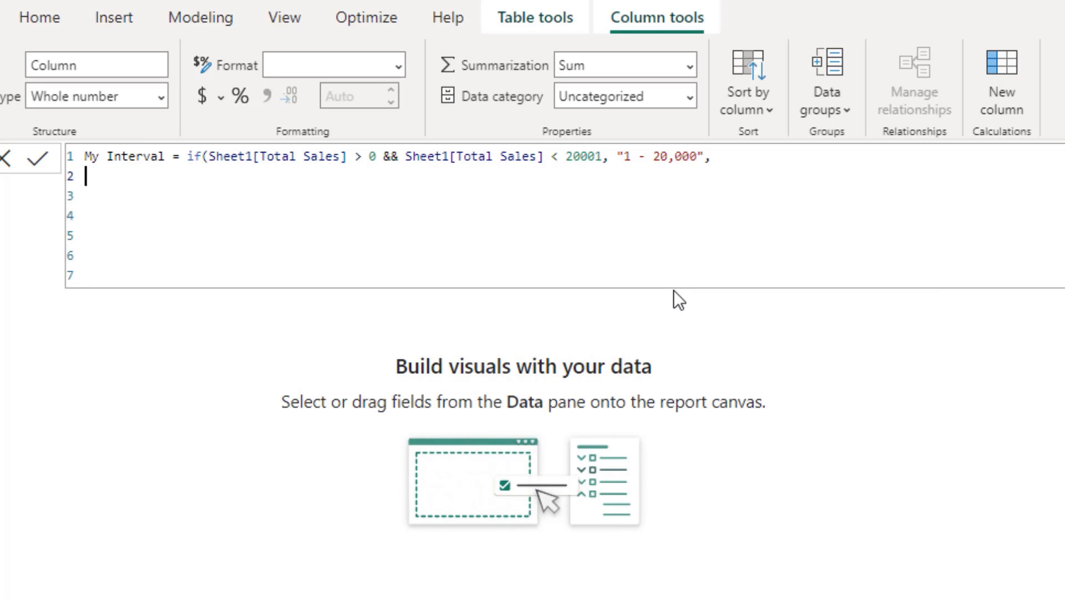
key("Up")
key("ctrl+v")
Step: Set the lower limit in the line 2 condition to Total Sales > 20000
key("Left")
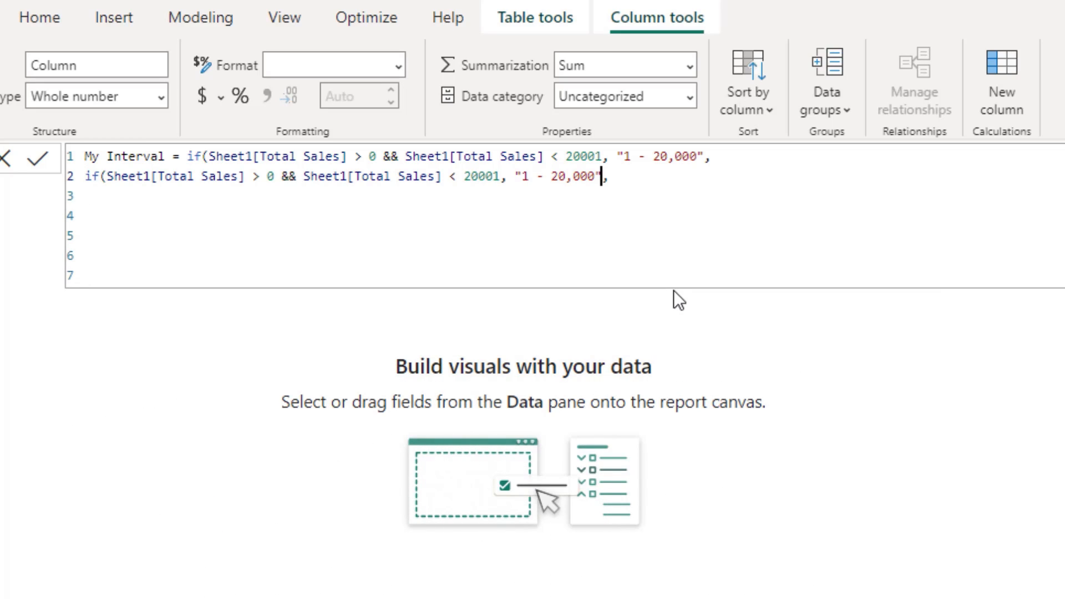
key("Left")
key("Left")
key("Left")
key("Left")
key("Left")
key("Left")
key("Left")
key("Left")
key("Left")
key("Left")
key("Left")
key("Left")
key("Left")
key("Left")
key("Left")
key("Left")
key("Left")
key("Left")
key("Left")
key("Left")
key("Left")
key("Left")
key("Left")
key("Left")
key("Left")
key("Left")
key("Left")
key("Left")
key("Left")
type("200")
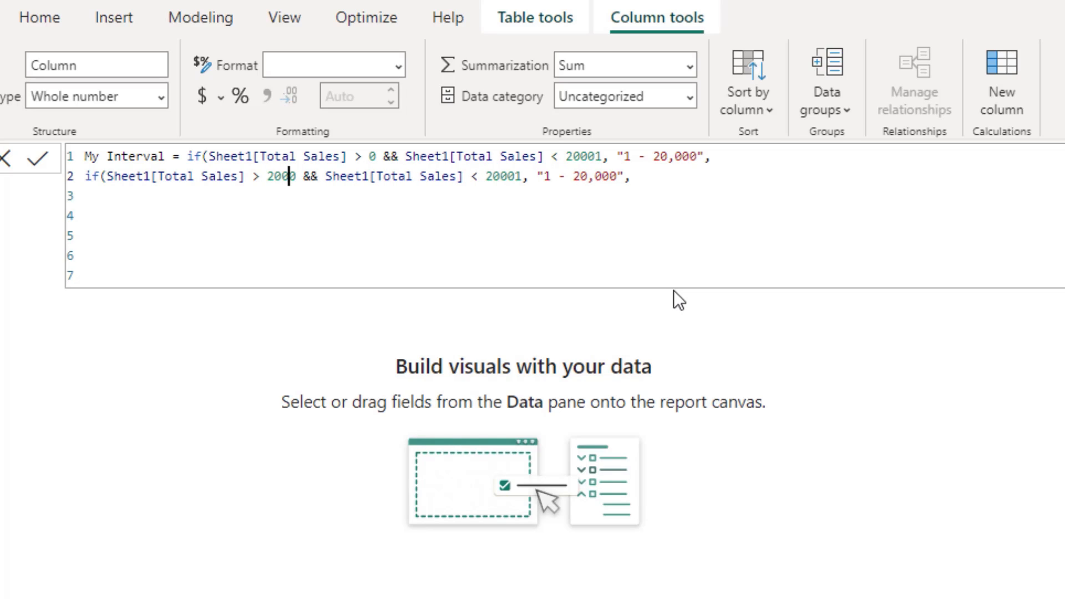
type("0")
Step: Set the upper limit in the line 2 condition to Total Sales < 40001
key("Right")
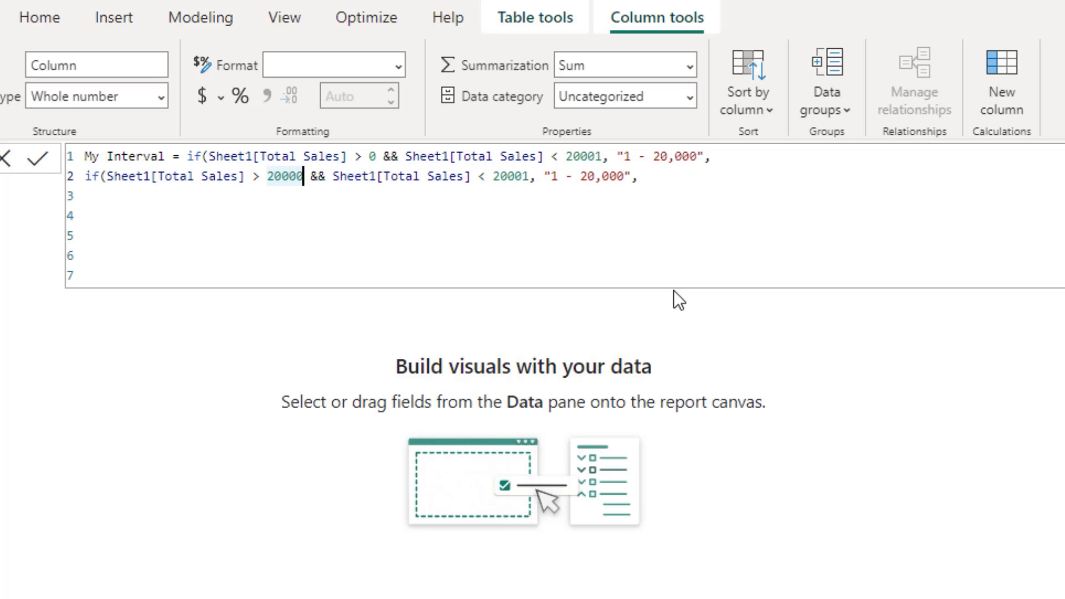
key("Right")
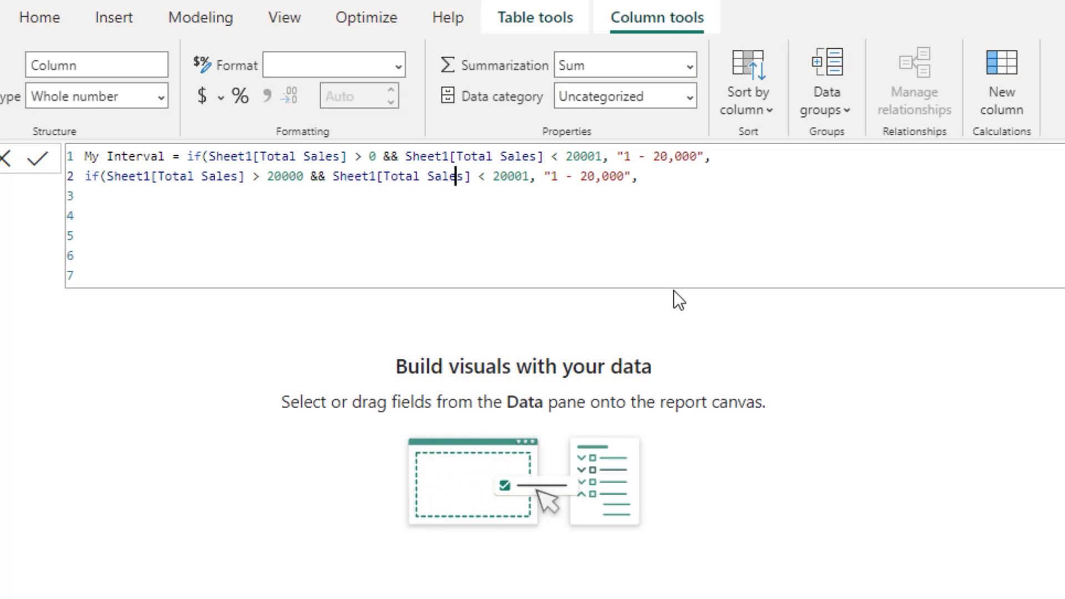
key("Right")
key("Right")
key("Right")
key("Right")
key("Right")
key("Right")
key("Right")
key("Left")
key("BackSpace")
type("4")
Step: Replace the result text on line 2 with "20,001 - 40,000"
key("Right")
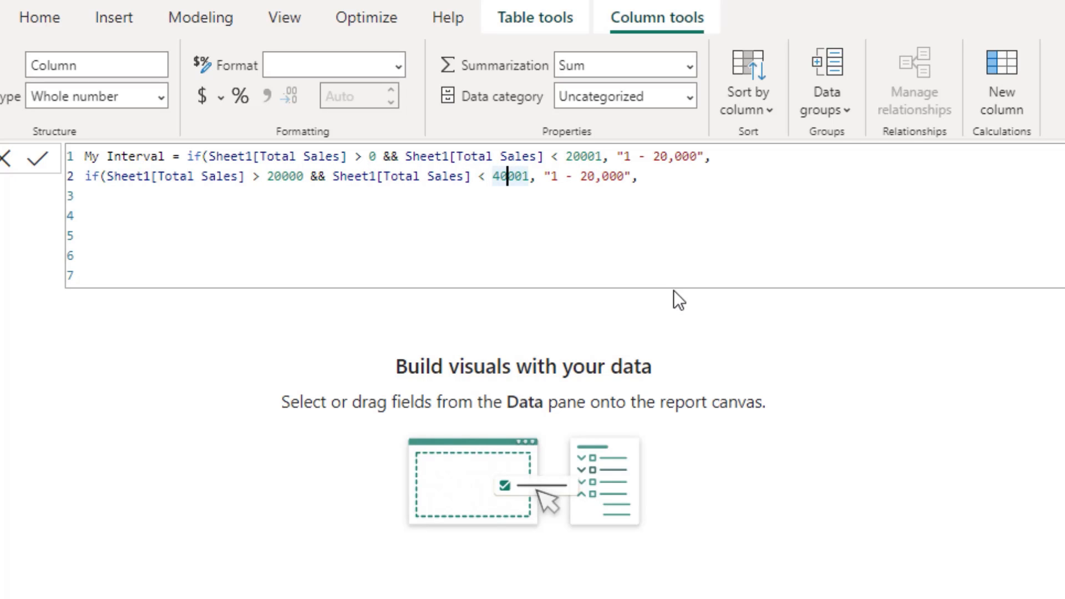
key("Right")
key("Right")
key("Right")
key("Right")
key("Right")
key("Right")
key("Right")
key("Right")
key("Right")
key("Right")
key("BackSpace")
key("BackSpace")
key("BackSpace")
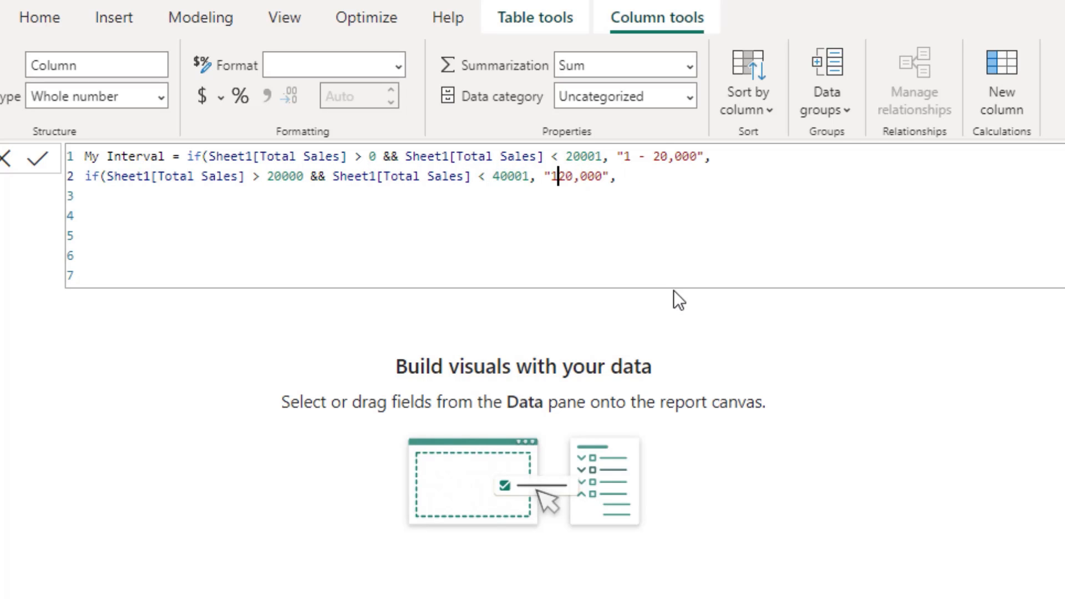
key("BackSpace")
key("Right")
key("Right")
key("Right")
key("Right")
key("Right")
key("Right")
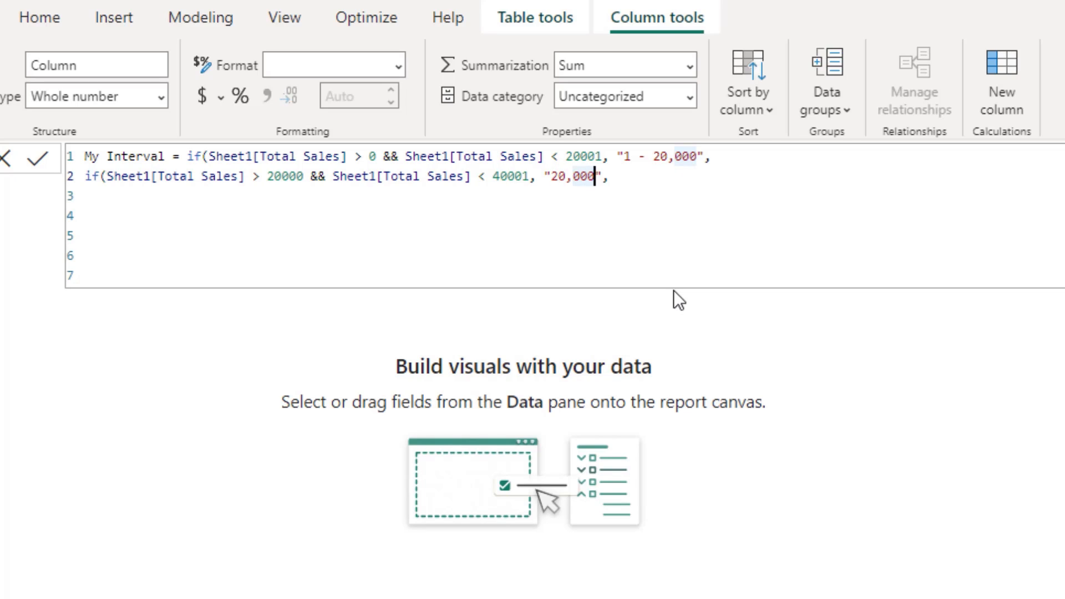
key("BackSpace")
type("1 - 4")
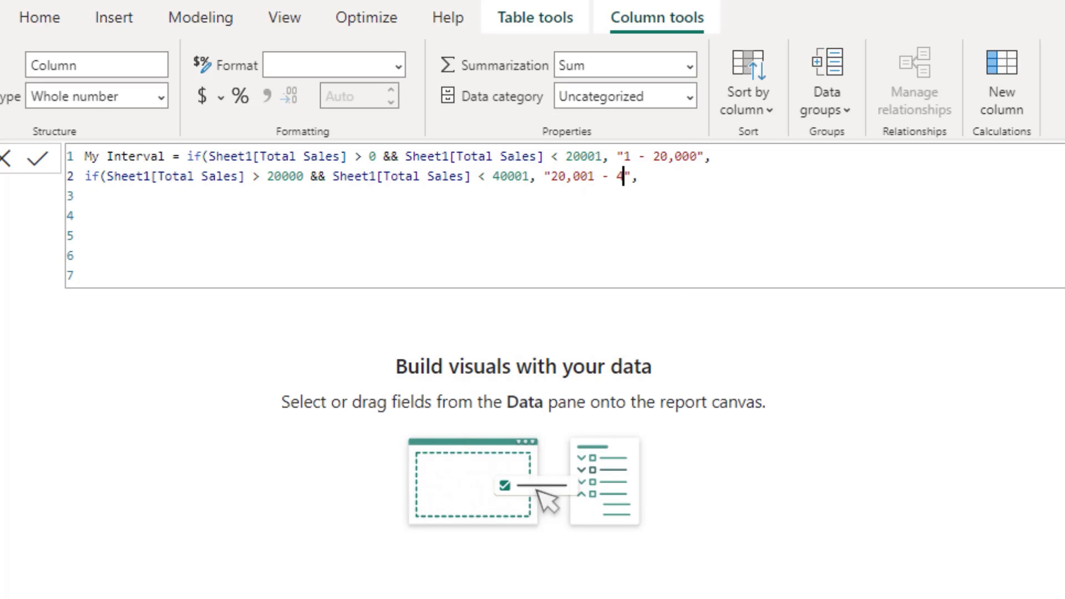
type("0,000")
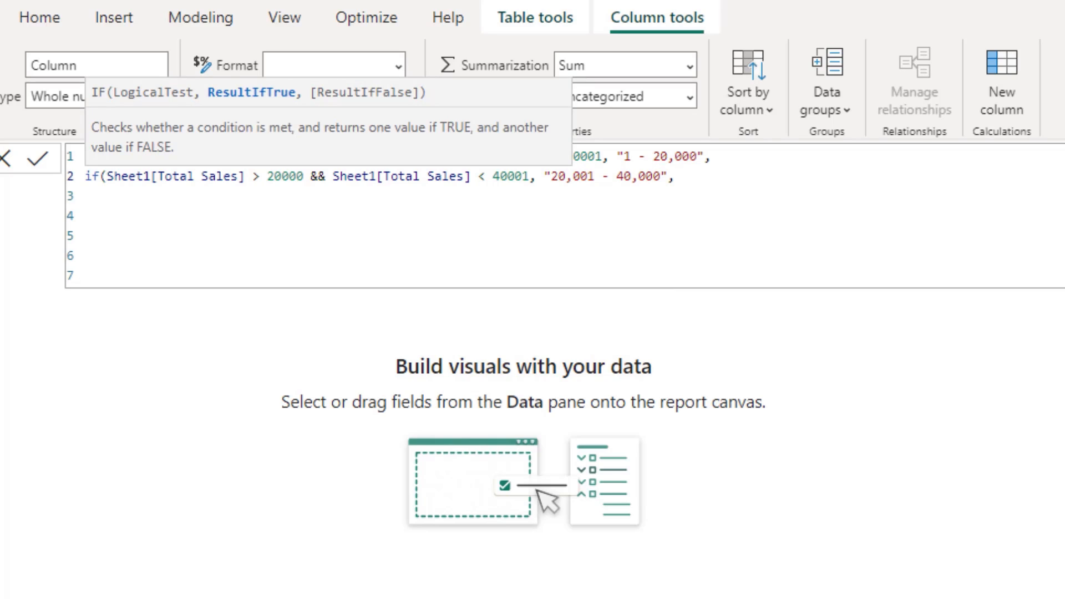
key("Right")
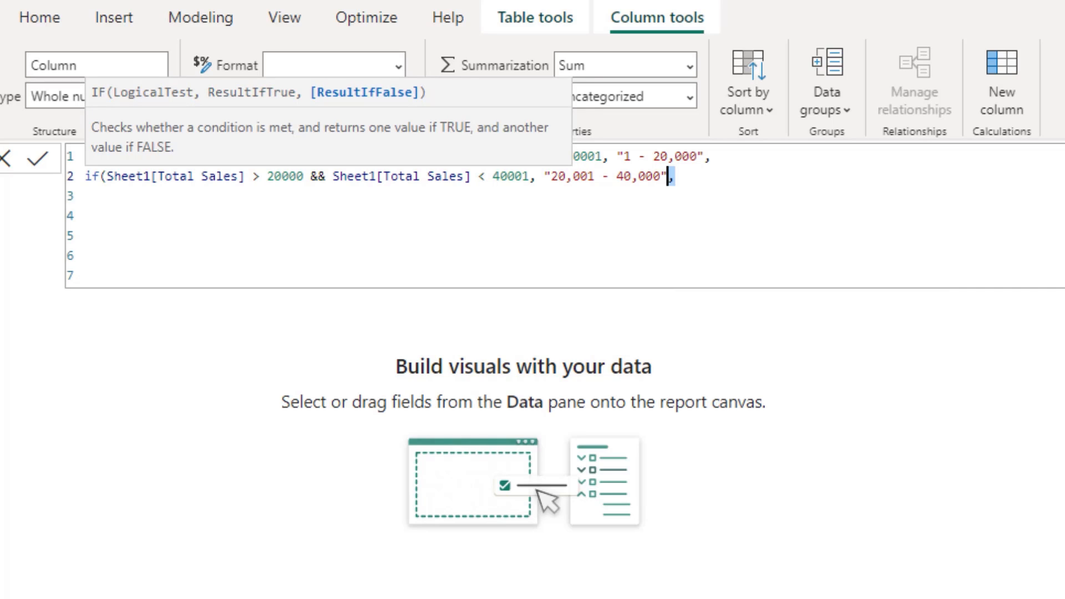
Step: Copy the whole IF clause on line 2 of the formula, including its trailing comma
key("shift+Left")
key("shift+Left")
key("shift+Left")
key("shift+Left")
key("shift+Left")
key("shift+Left")
key("shift+Left")
key("shift+Left")
key("shift+Left")
key("shift+Left")
key("shift+Left")
key("shift+Left")
key("shift+Left")
key("shift+Left")
key("shift+Left")
key("shift+Left")
key("shift+Left")
key("shift+Left")
key("shift+Left")
key("shift+Left")
key("shift+Left")
key("shift+Left")
key("shift+Left")
key("shift+Left")
key("shift+Left")
key("shift+Left")
key("shift+Left")
key("shift+Left")
key("shift+Left")
key("shift+Left")
key("shift+Left")
key("shift+Left")
key("shift+Left")
key("shift+Left")
key("shift+Left")
key("shift+Left")
key("shift+Left")
key("shift+Left")
key("shift+Left")
key("shift+Left")
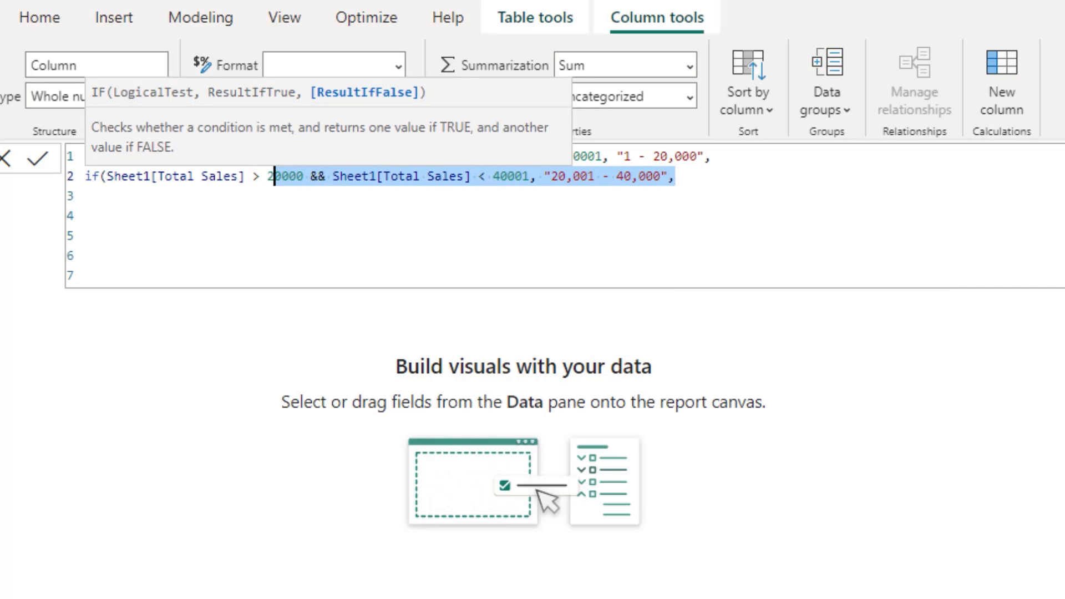
key("shift+Left")
key("ctrl+c")
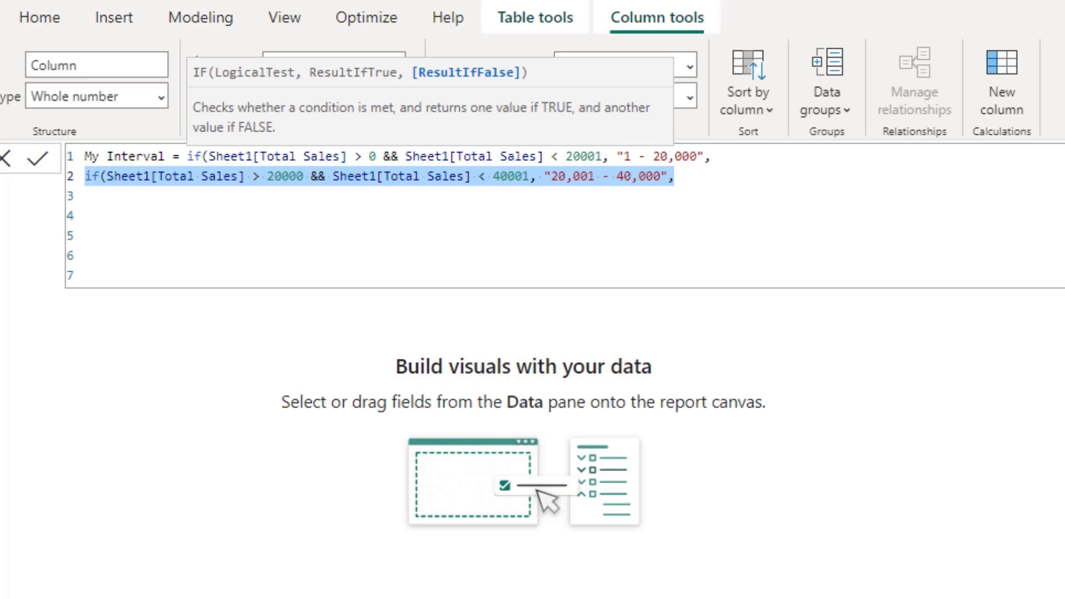
Step: Paste the copied IF clause onto lines 3, 4 and 5 of the formula, each on its own line
key("Down")
key("ctrl+v")
key("Return")
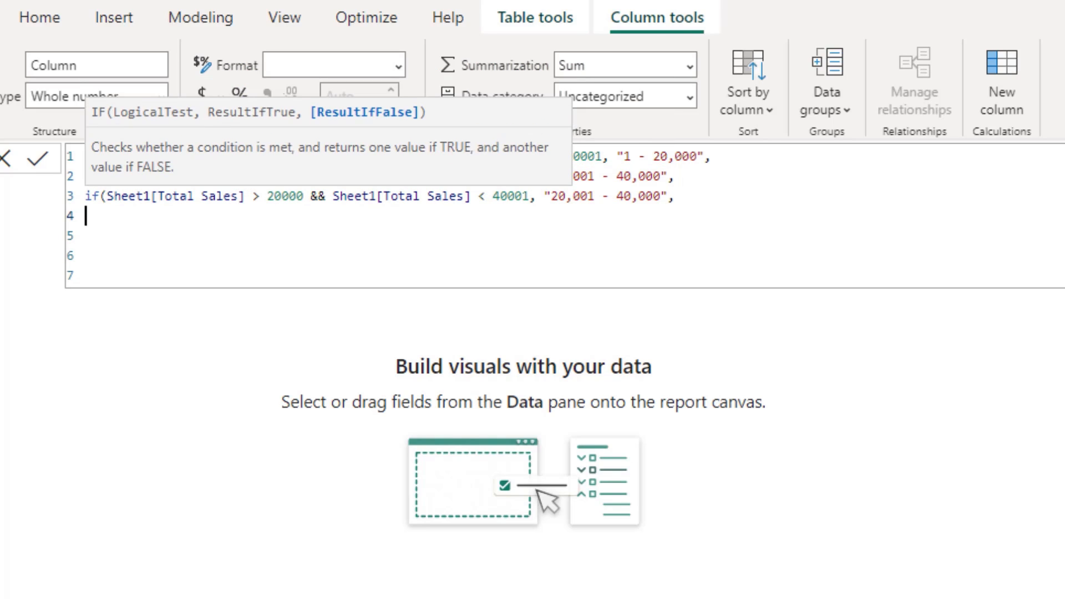
key("ctrl+v")
key("Return")
key("ctrl+v")
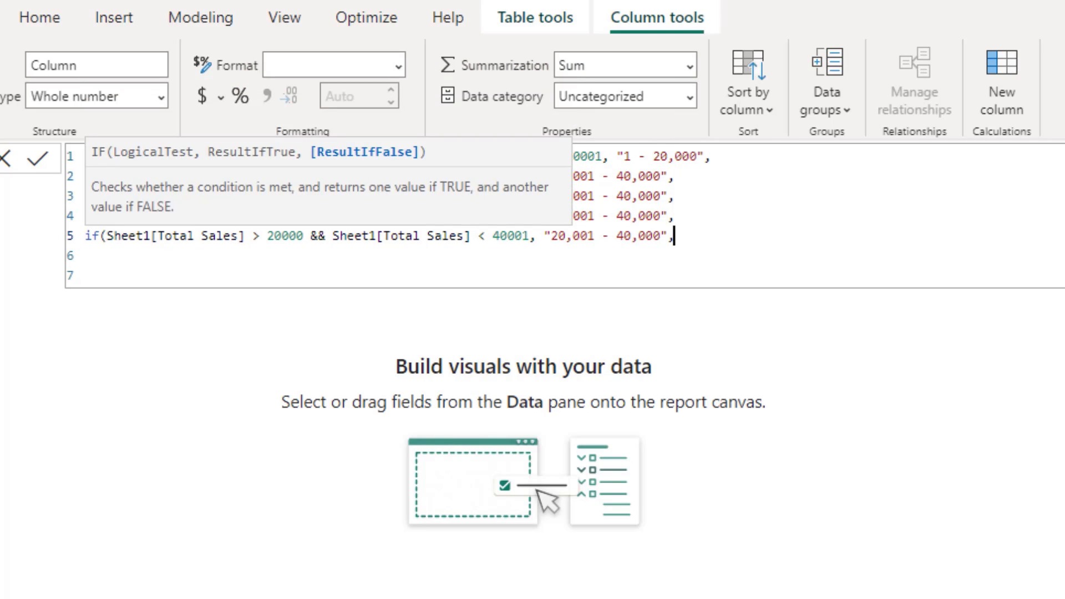
key("Return")
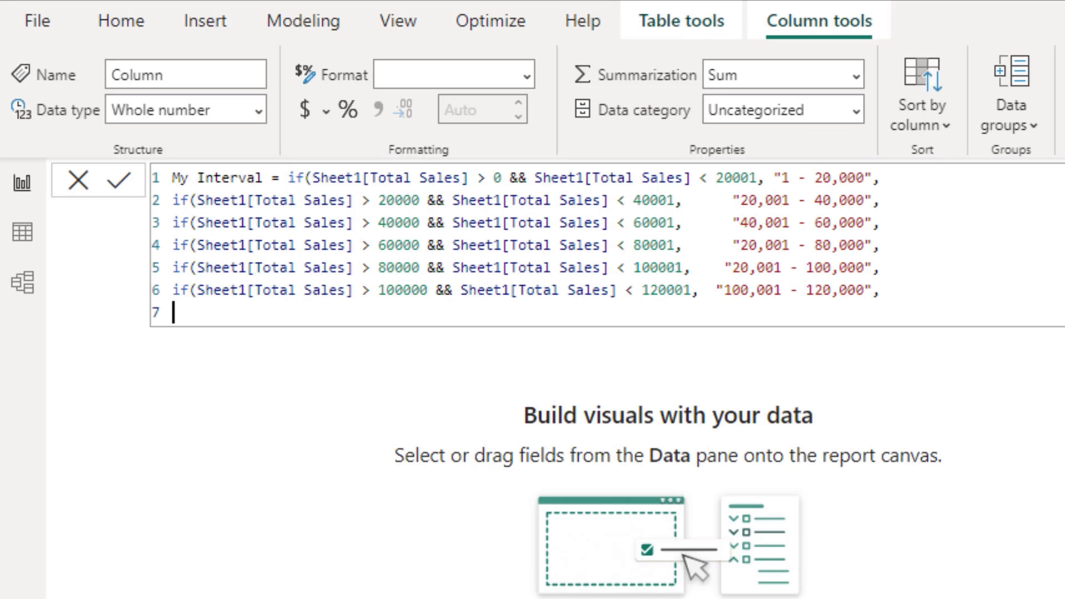
Step: Finish the formula on line 7 with the fallback result "120,001 - Onwards", close all six IF functions and commit the column
left_click_drag(911, 311, 161, 176)
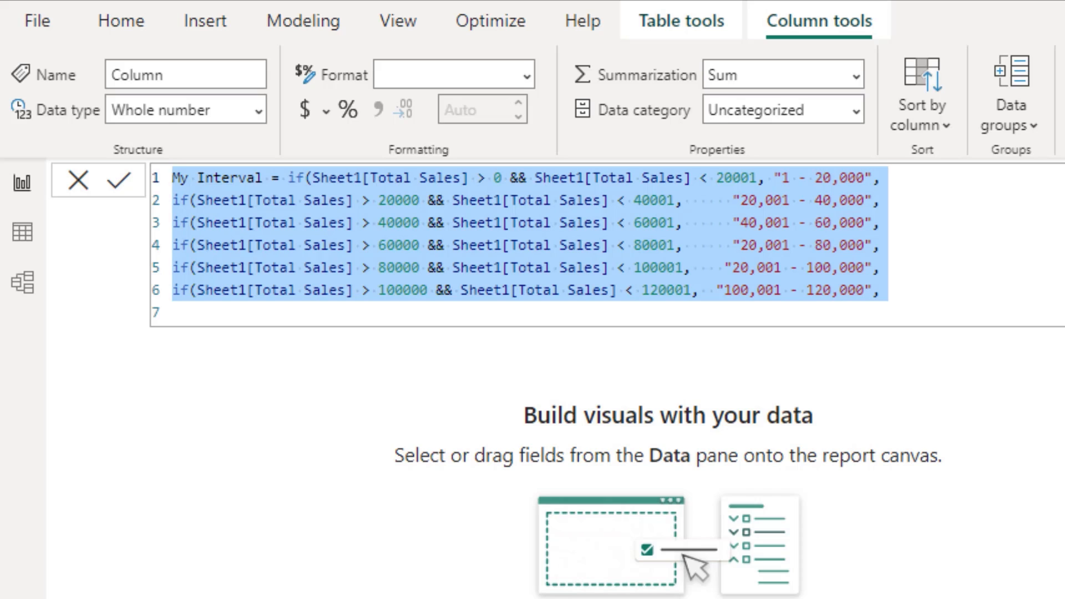
left_click(206, 321)
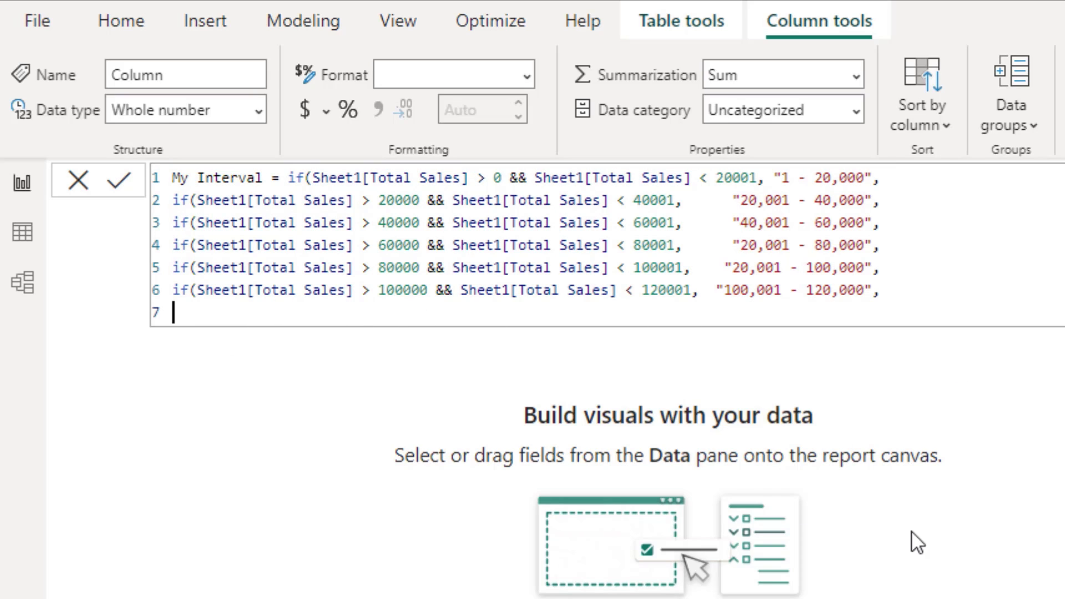
type("\"120,001 - ")
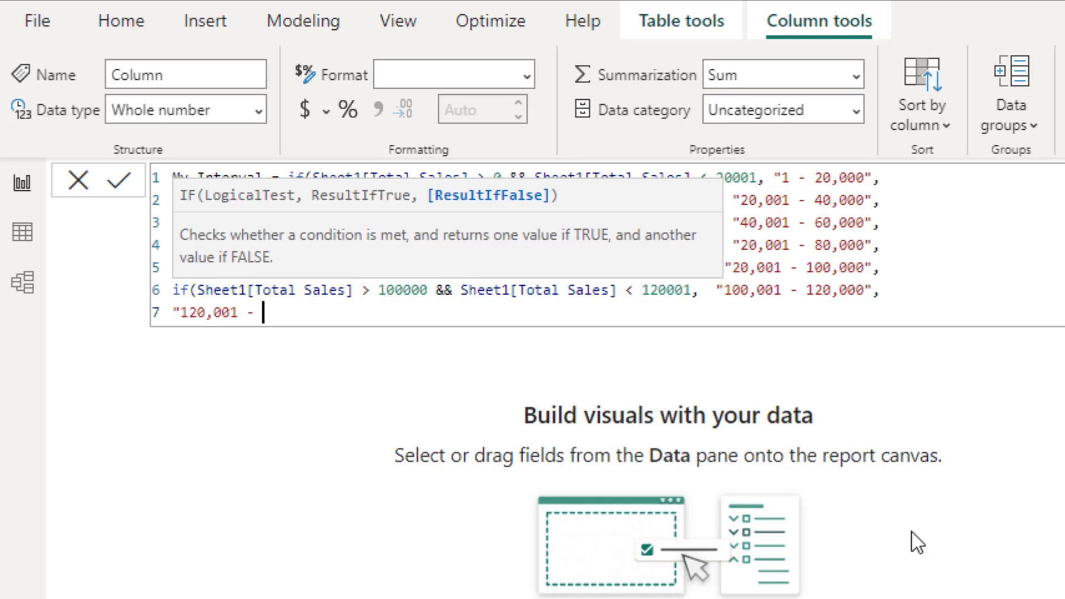
type("Onwards\"")
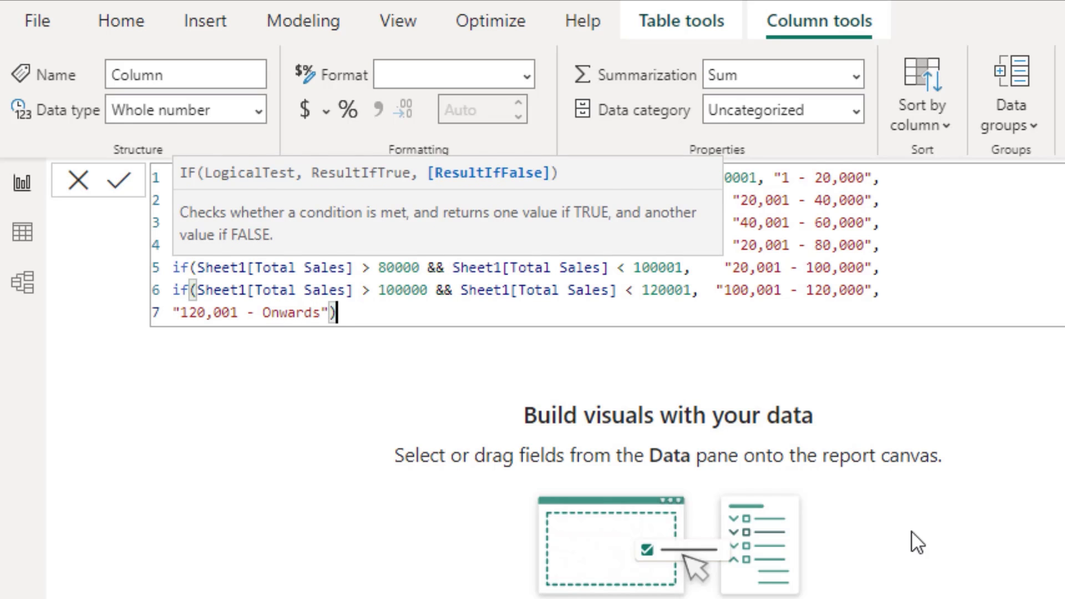
type("))))))")
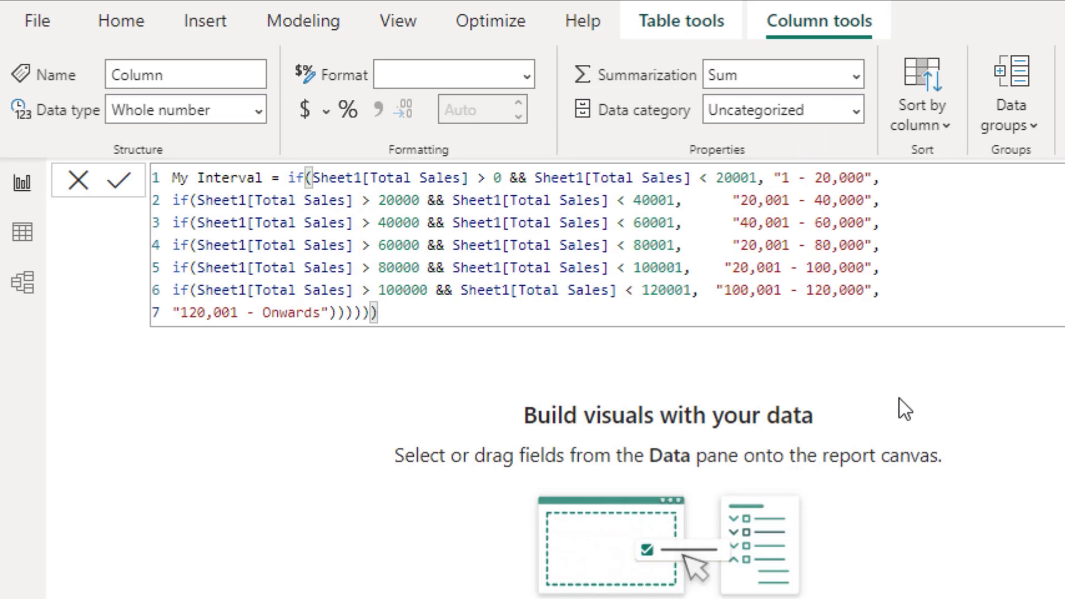
key("Return")
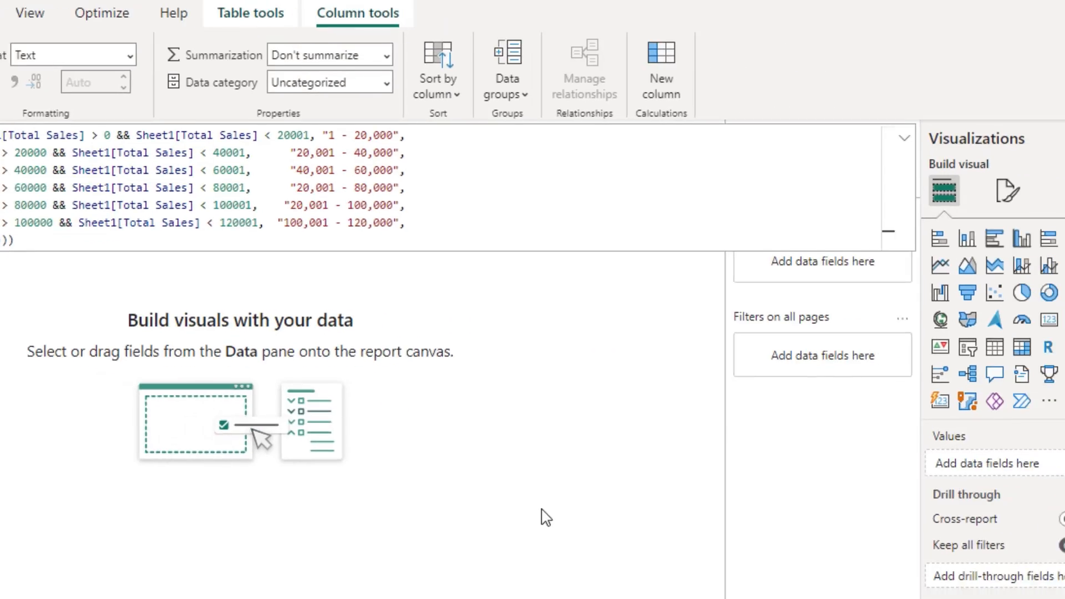
Step: Add a matrix visual to the report with My Interval as rows and Total Sales as values
left_click(543, 512)
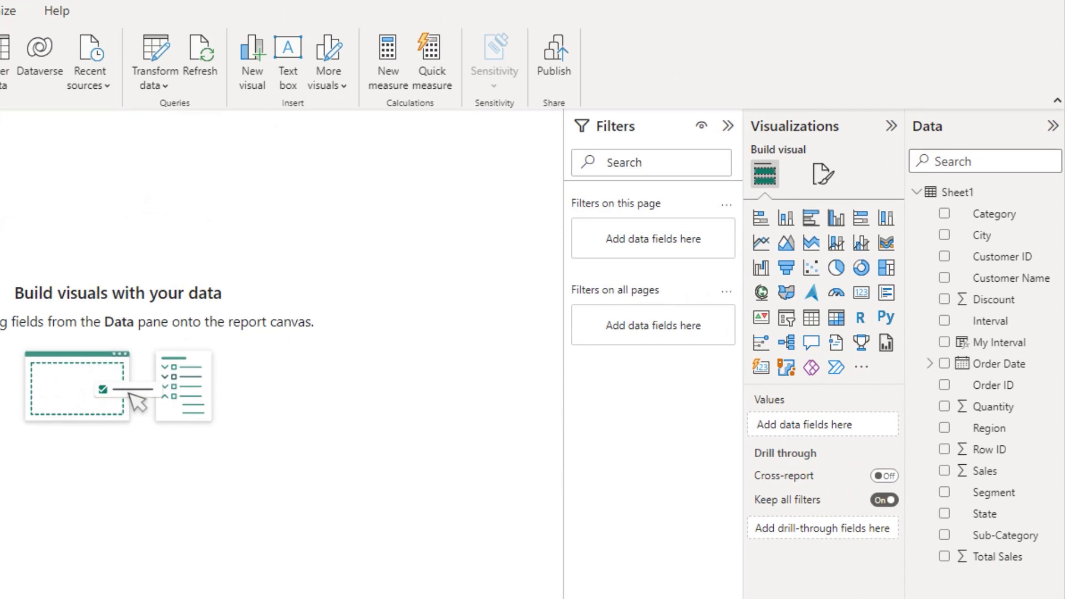
left_click(837, 318)
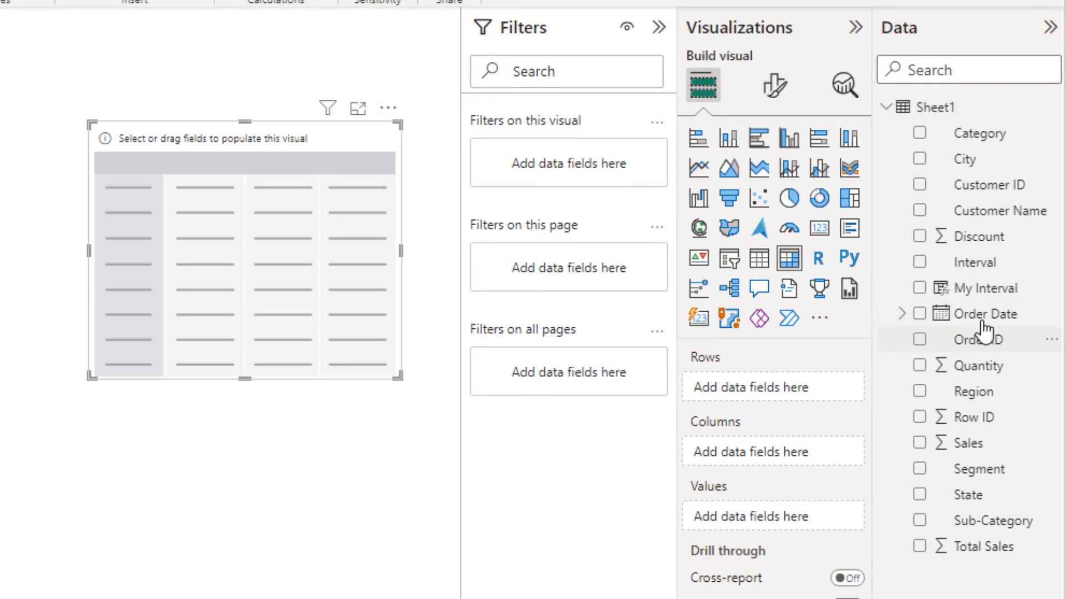
left_click_drag(982, 289, 765, 395)
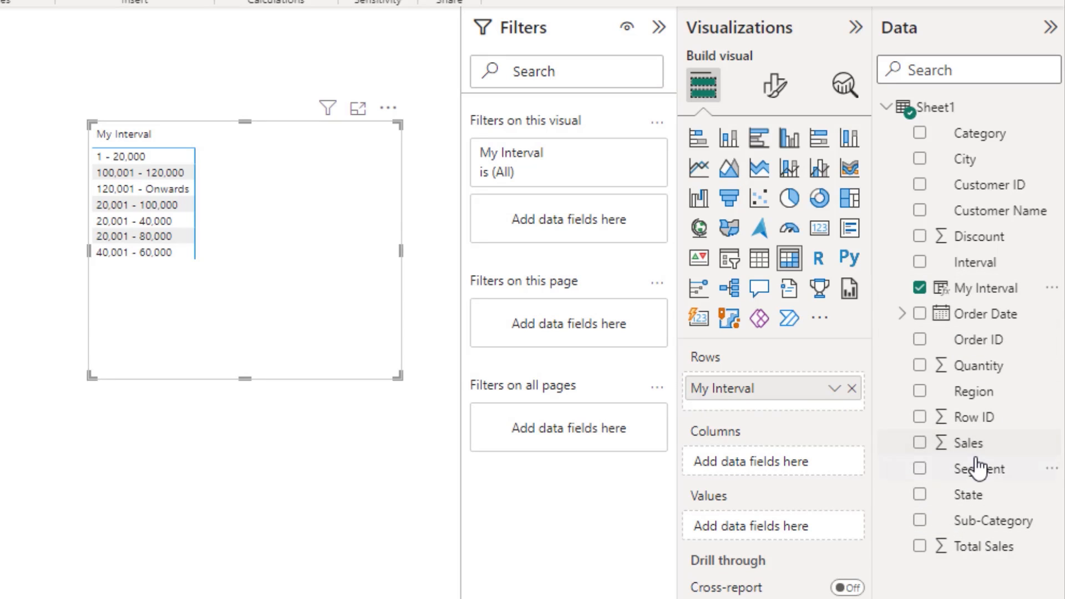
left_click_drag(975, 546, 777, 524)
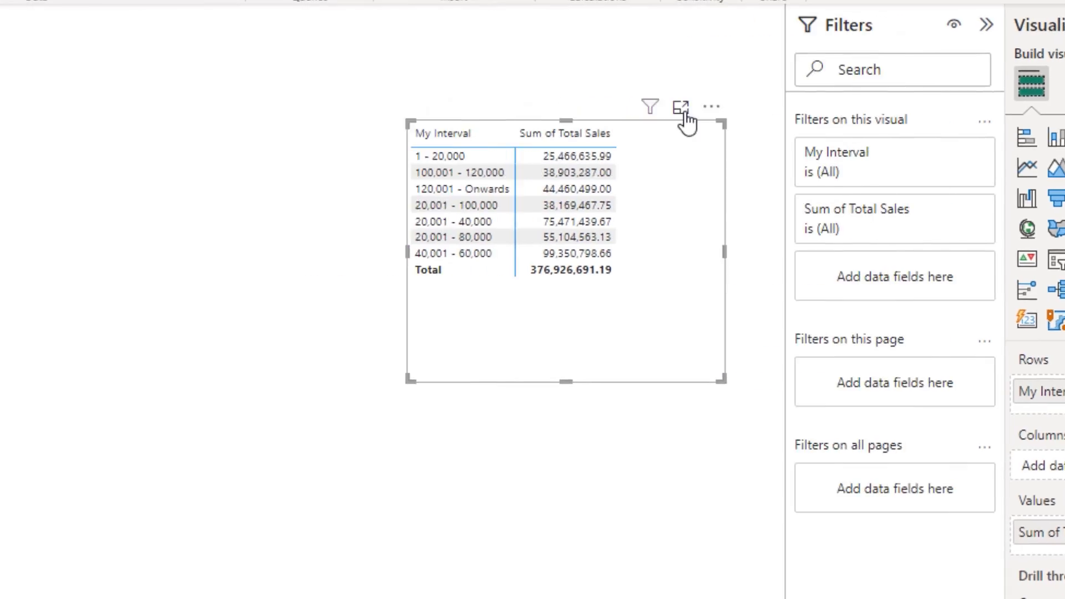
Step: Enlarge the matrix in focus mode, sort it ascending by Sum of Total Sales and return to the report
left_click(358, 108)
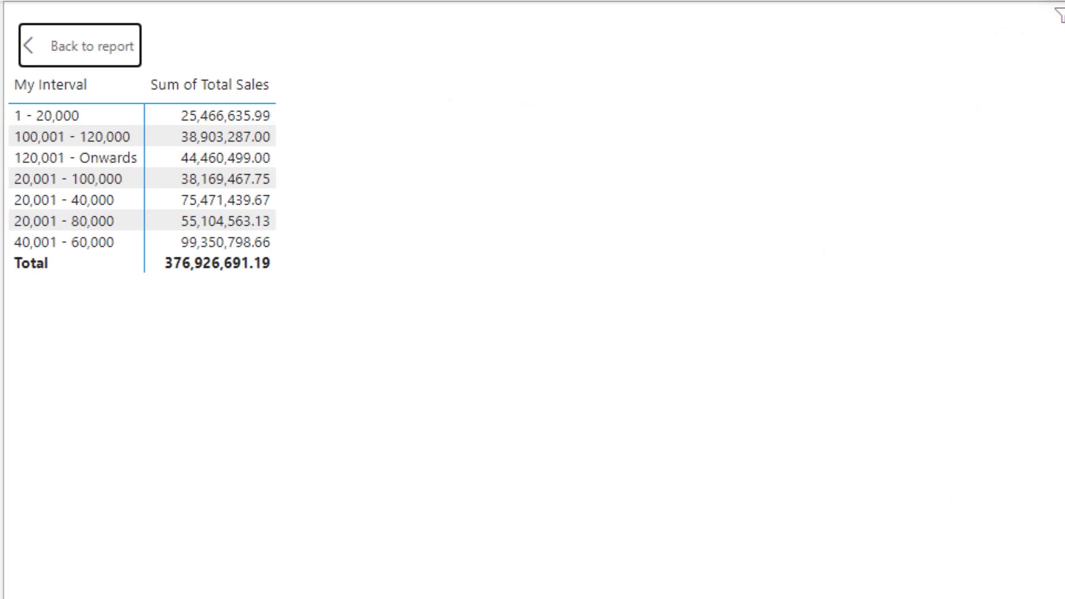
left_click(210, 85)
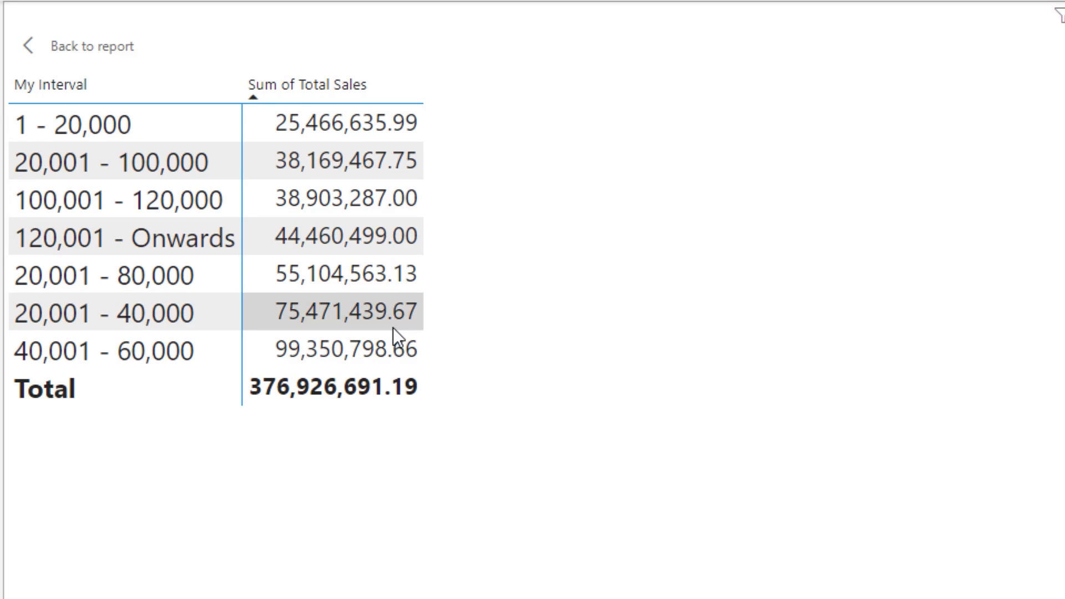
left_click(80, 47)
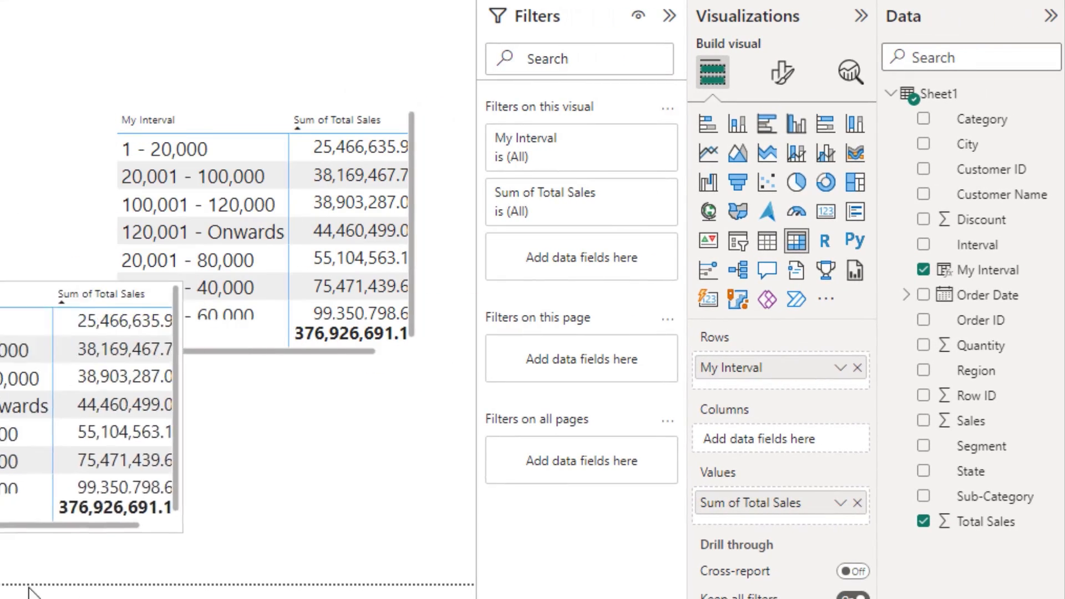
Step: Place the duplicate matrix directly below the original and replace its My Interval row field with Interval
left_click_drag(29, 588, 181, 595)
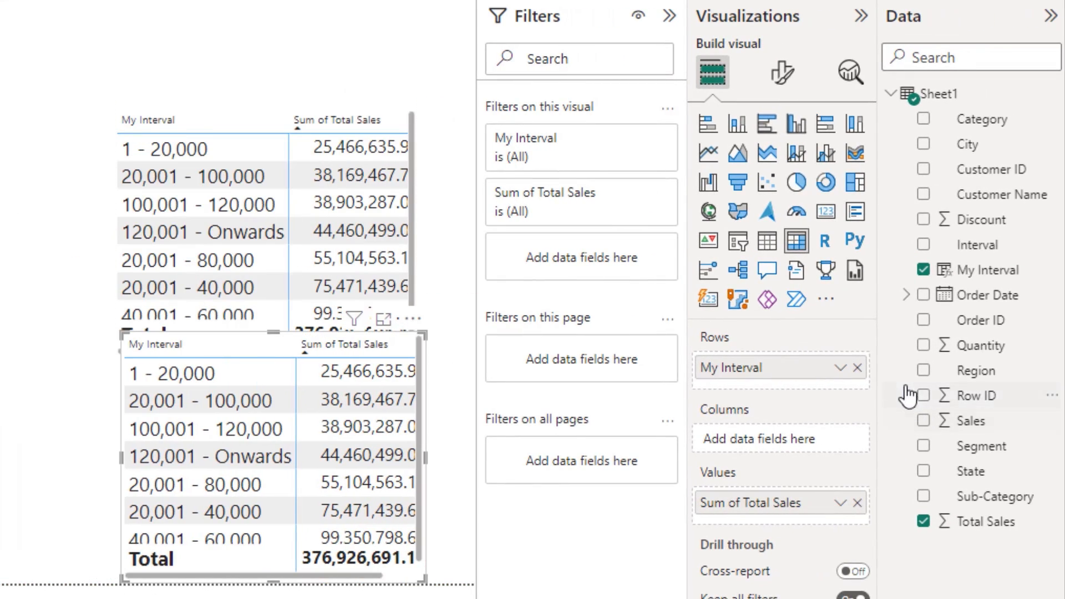
left_click(858, 368)
left_click_drag(977, 245, 791, 370)
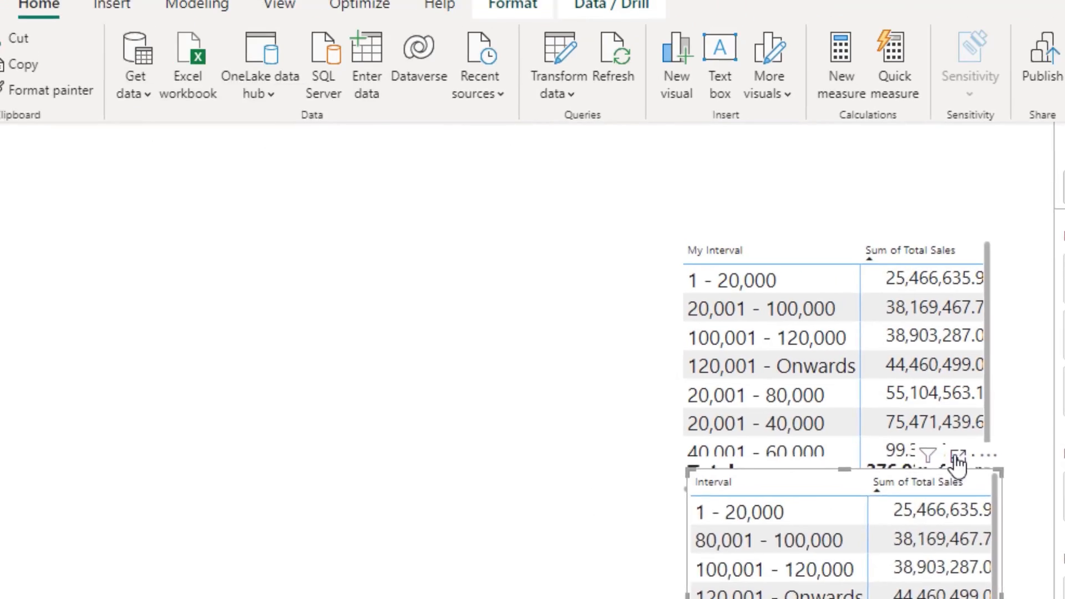
Step: Examine the Interval matrix and the My Interval matrix in focus mode to compare their sales per interval
left_click(383, 319)
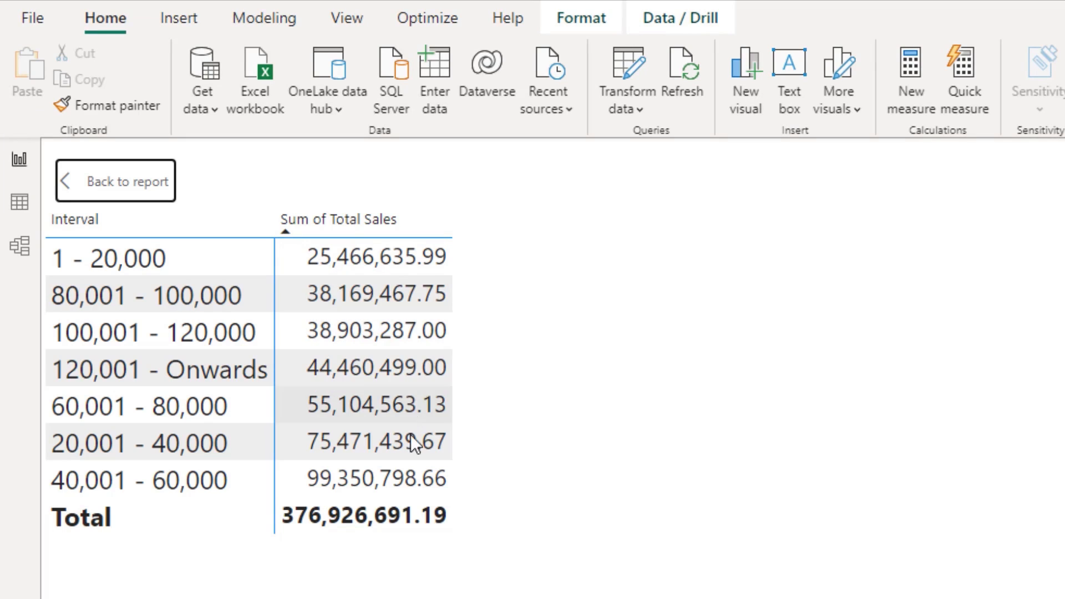
left_click(121, 183)
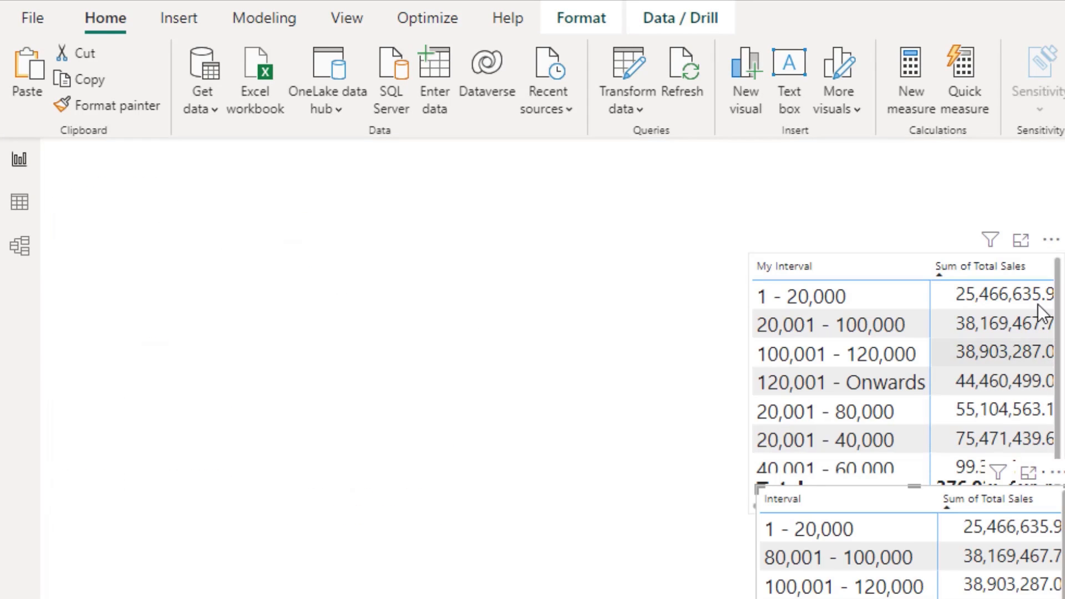
left_click(1019, 240)
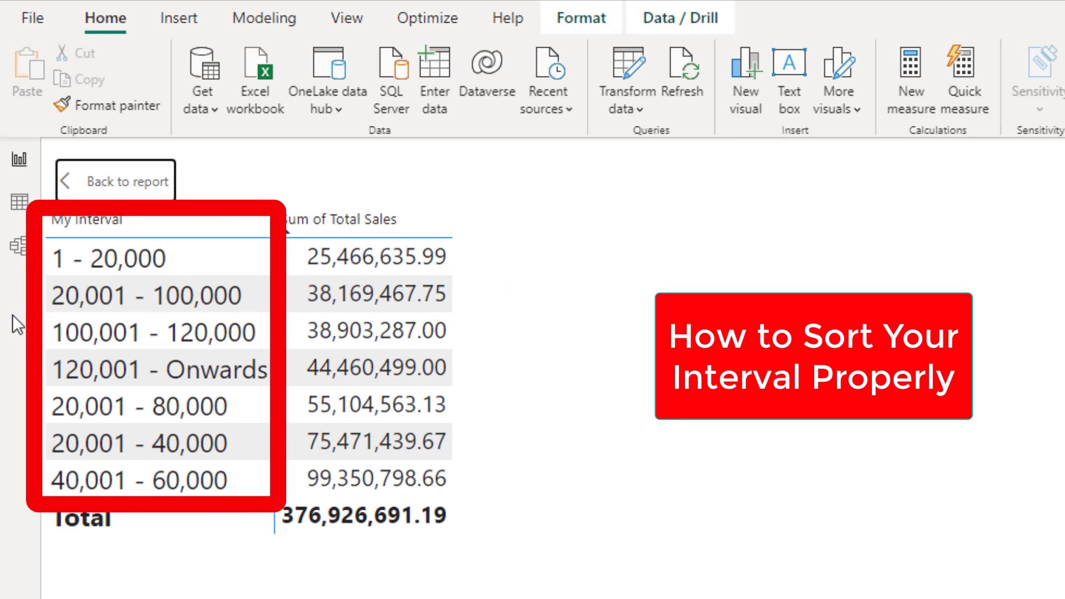
left_click(62, 183)
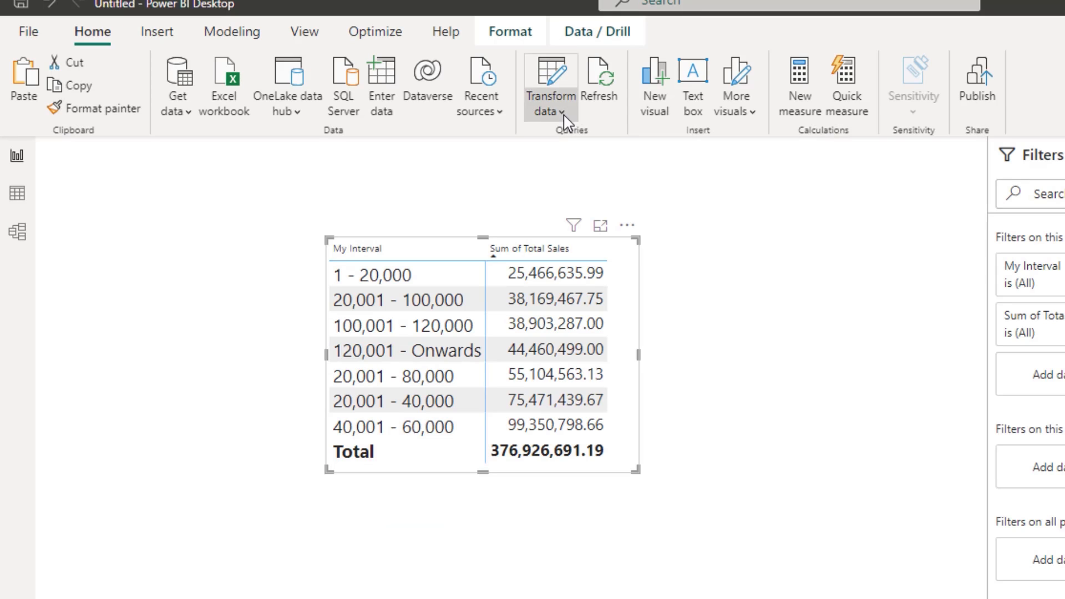
Step: Open the Power Query Editor and start a new conditional column in the Sheet1 query
left_click(564, 116)
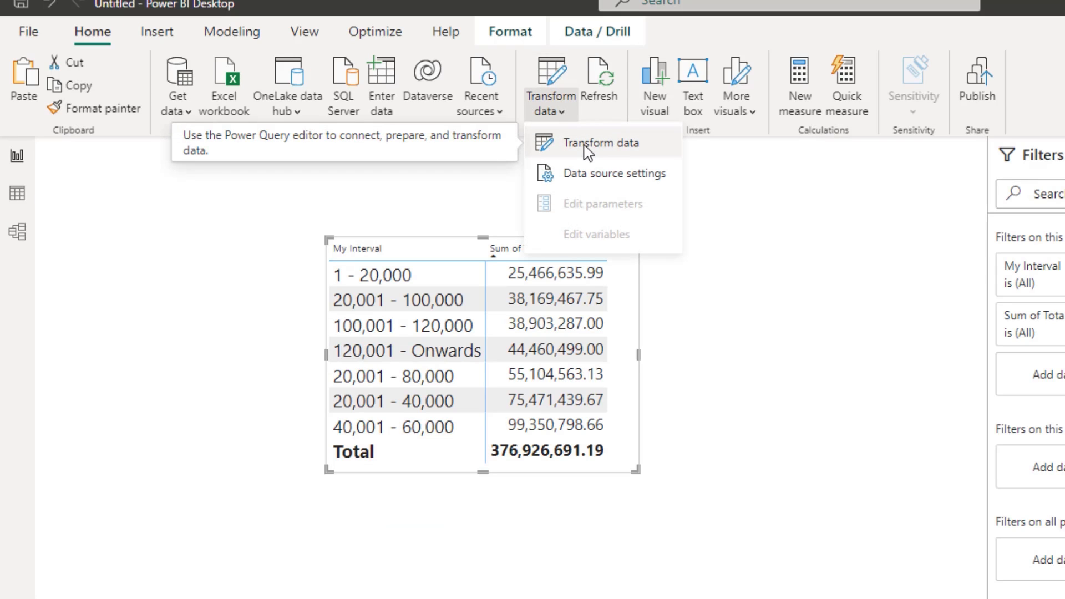
left_click(588, 145)
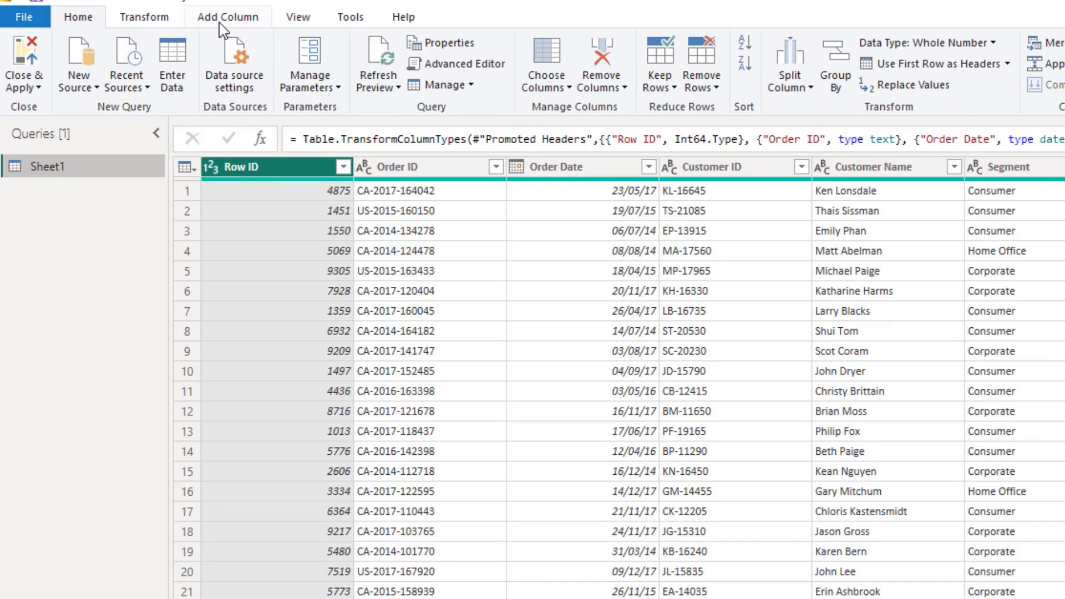
left_click(224, 22)
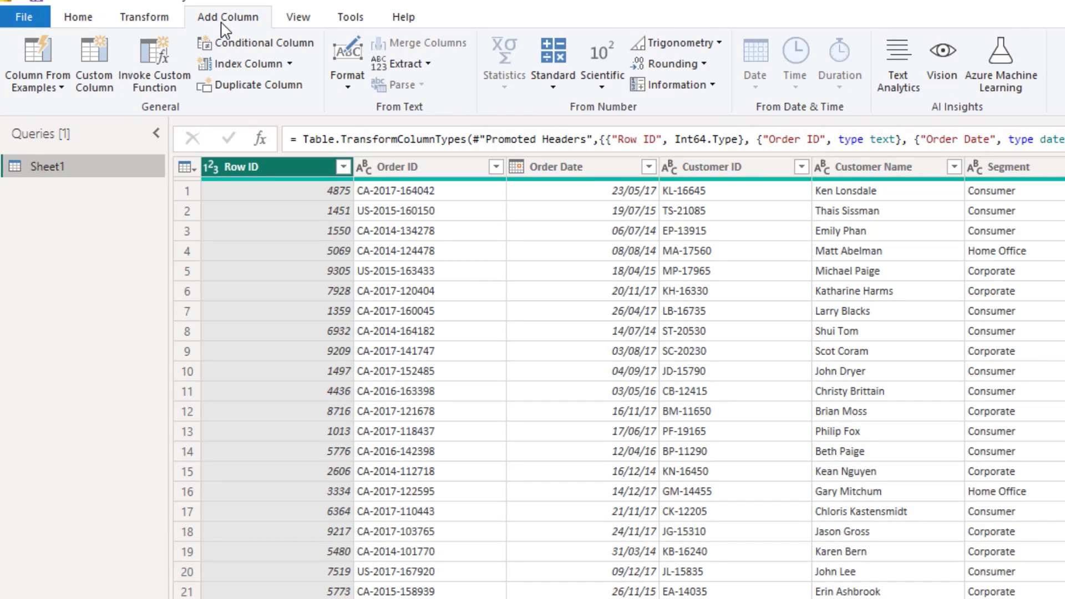
left_click(265, 50)
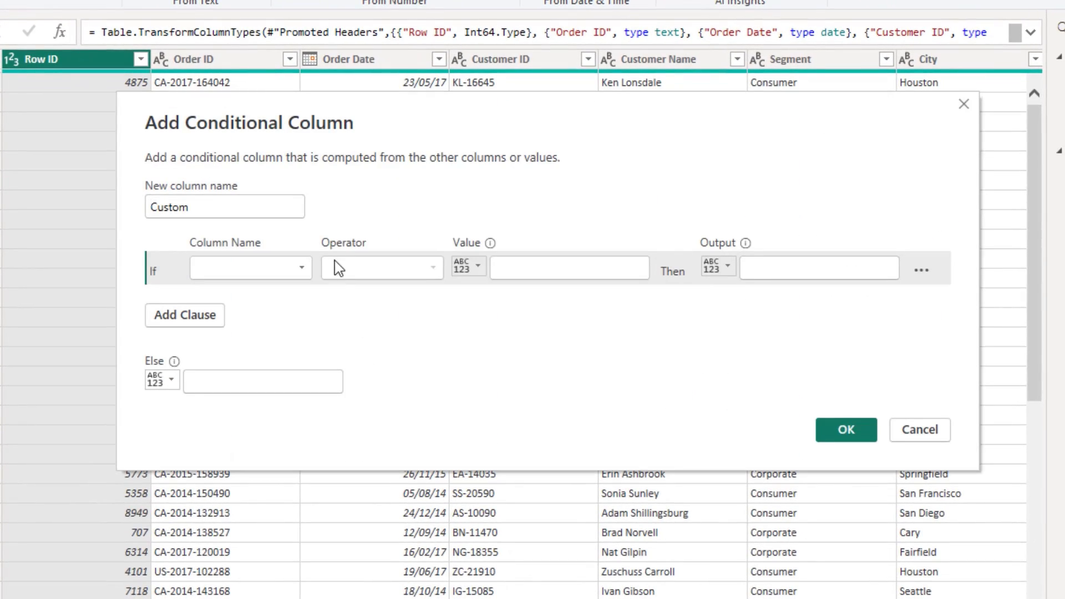
Step: Name the new conditional column "S. No Interval"
left_click_drag(245, 205, 148, 206)
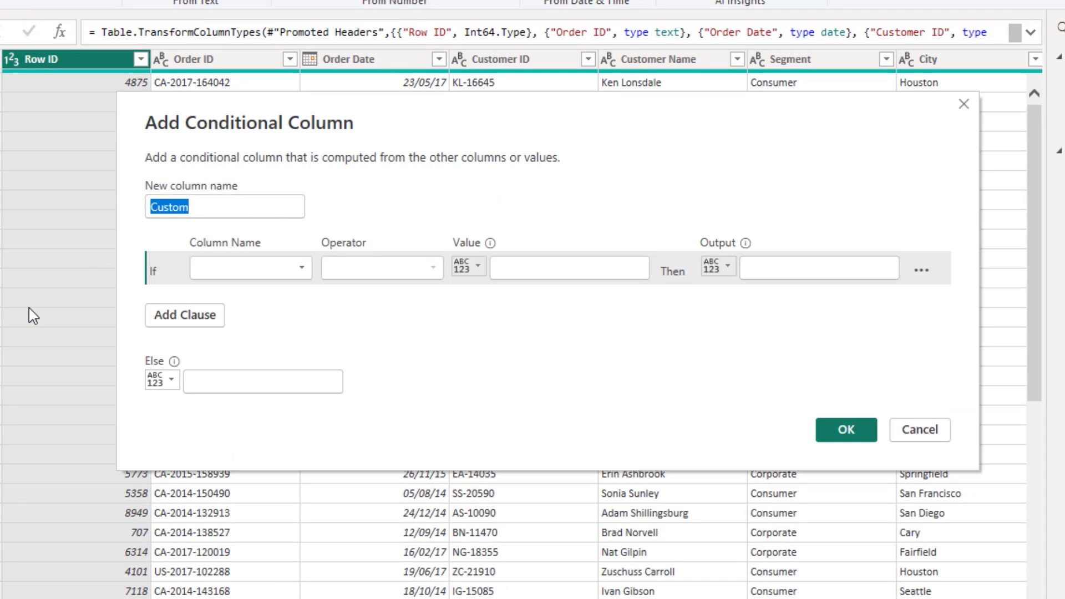
type("S.No")
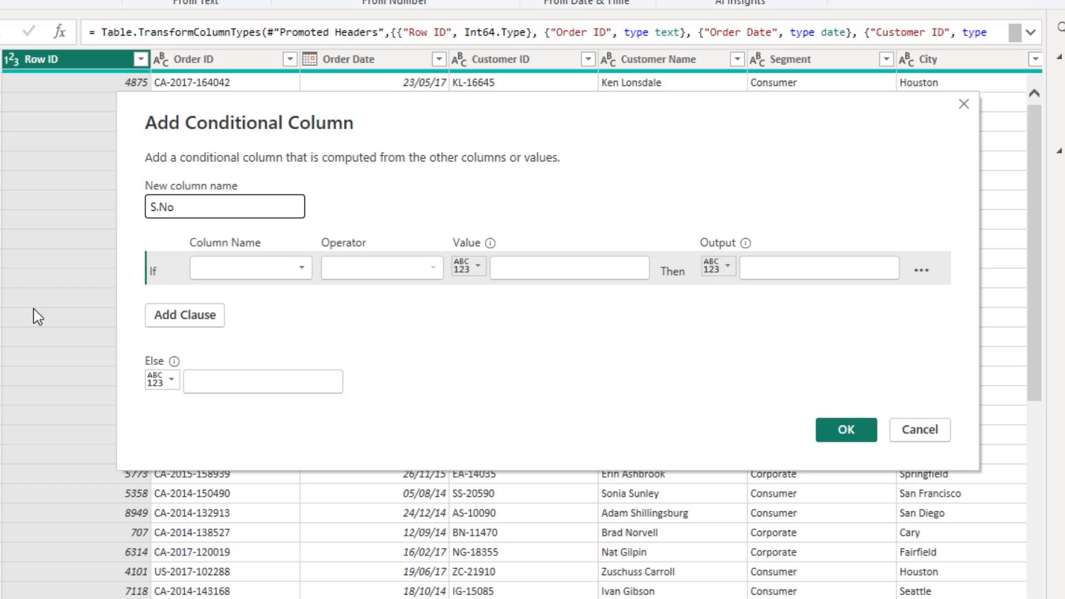
left_click(158, 210)
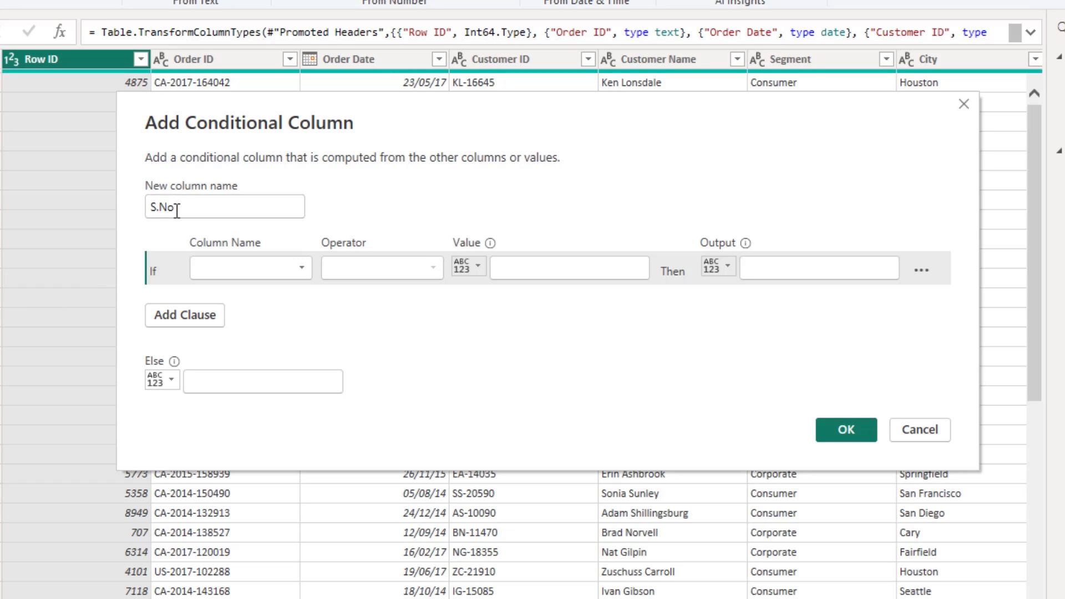
key("End")
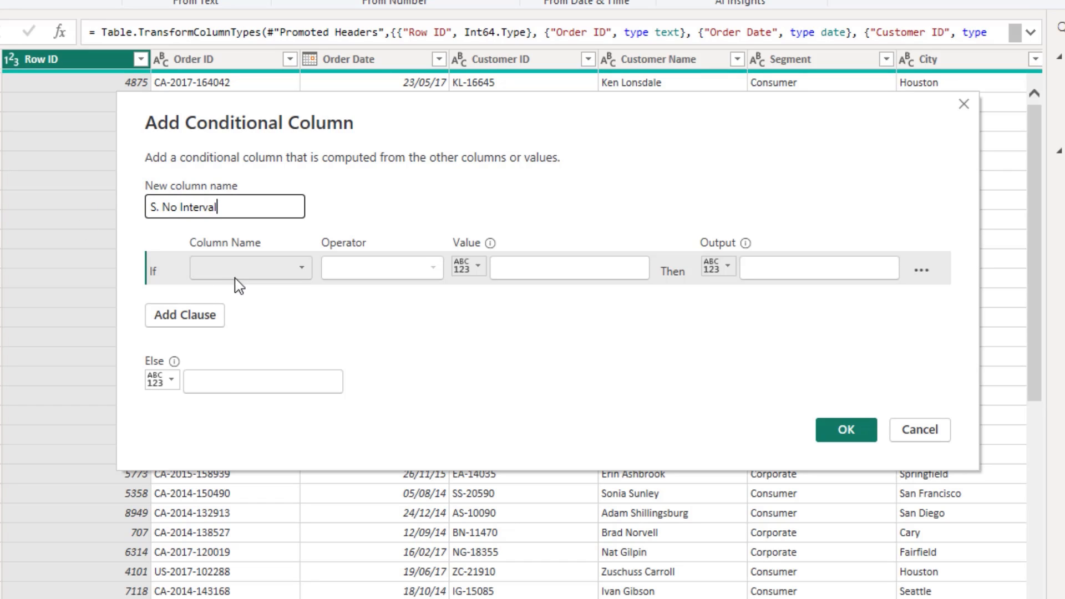
Step: Set the first clause of the conditional column to test whether Interval contains a value
left_click(250, 268)
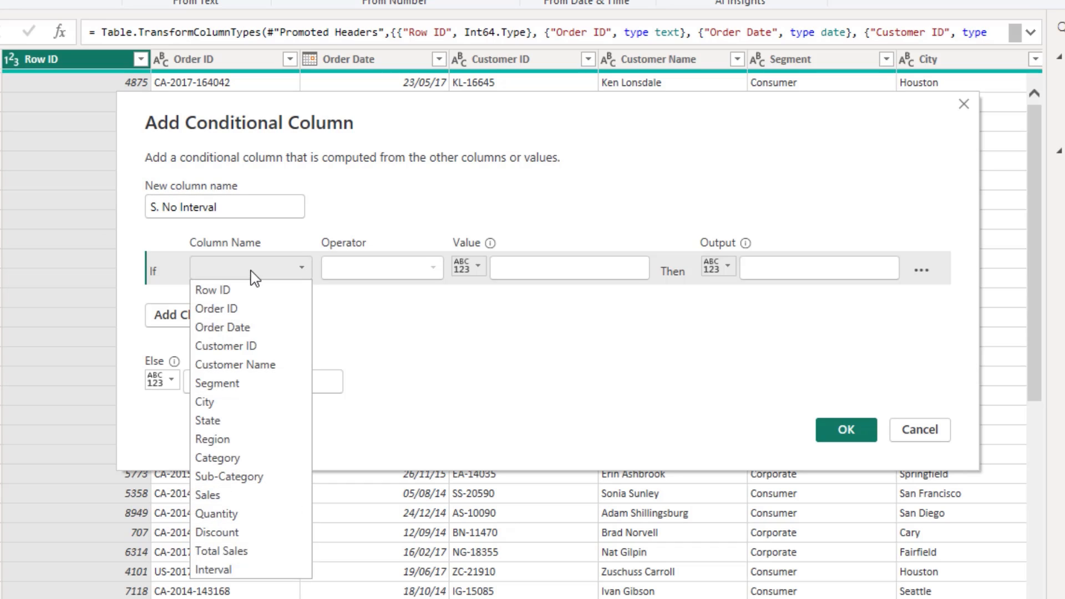
left_click(248, 571)
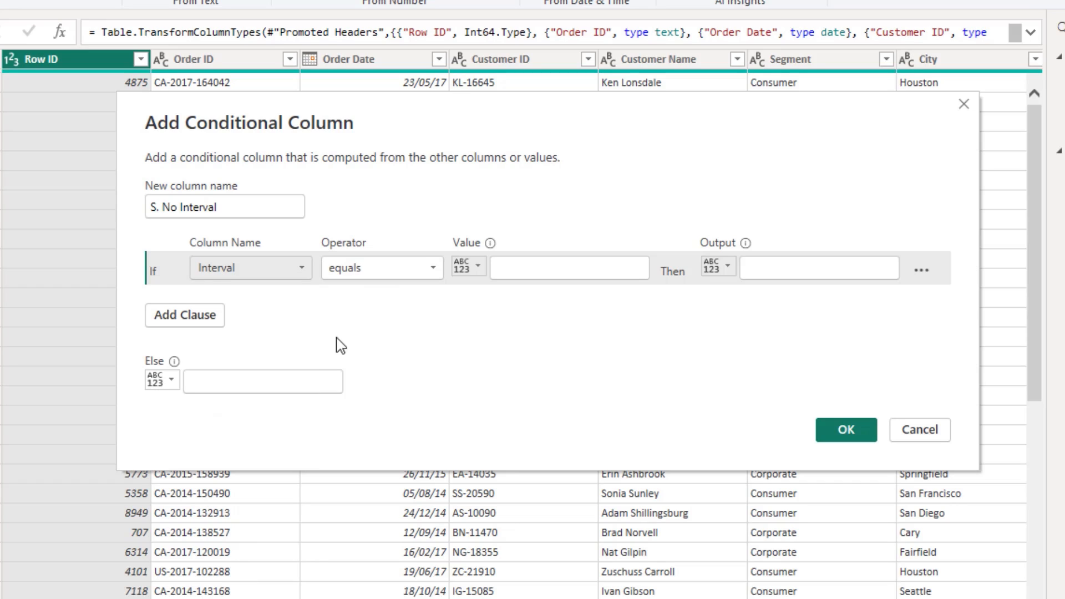
left_click(384, 274)
left_click(384, 275)
left_click(384, 274)
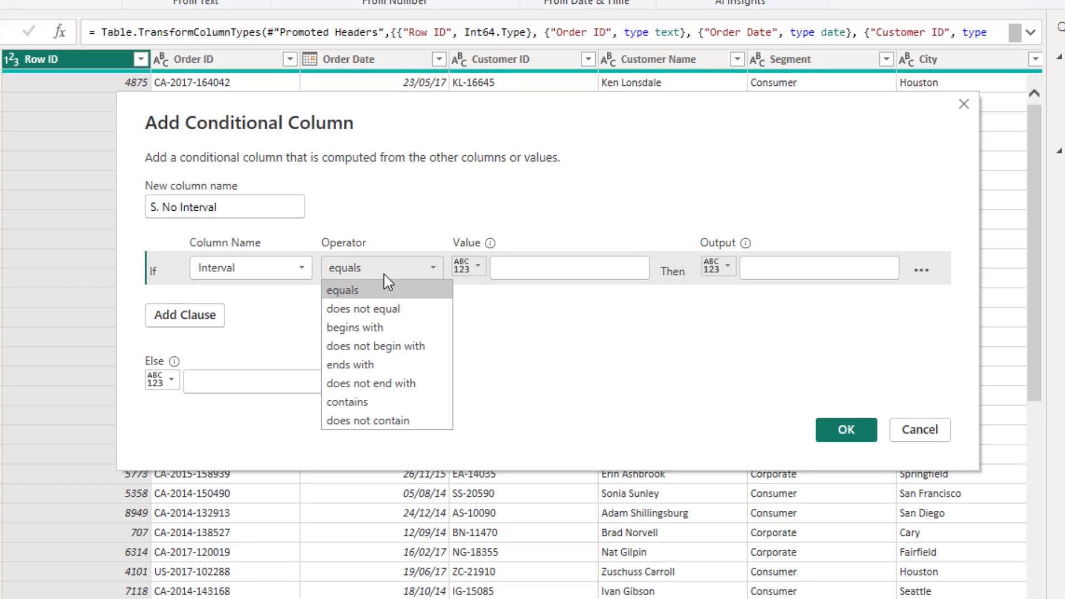
left_click(392, 402)
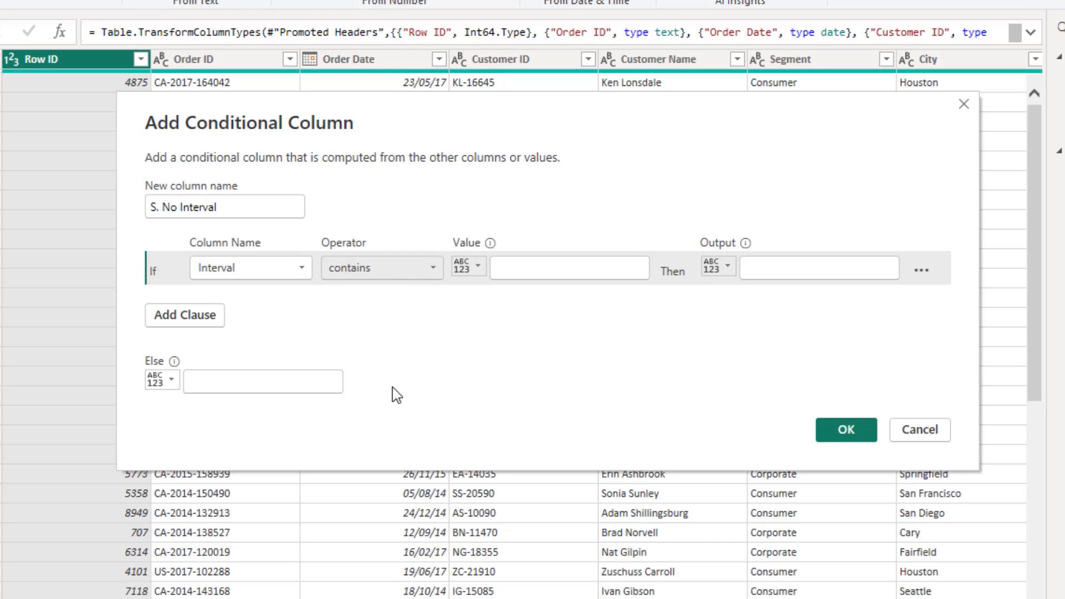
Step: Add three else-if clauses to the conditional column, each testing whether Interval contains a value
left_click(193, 319)
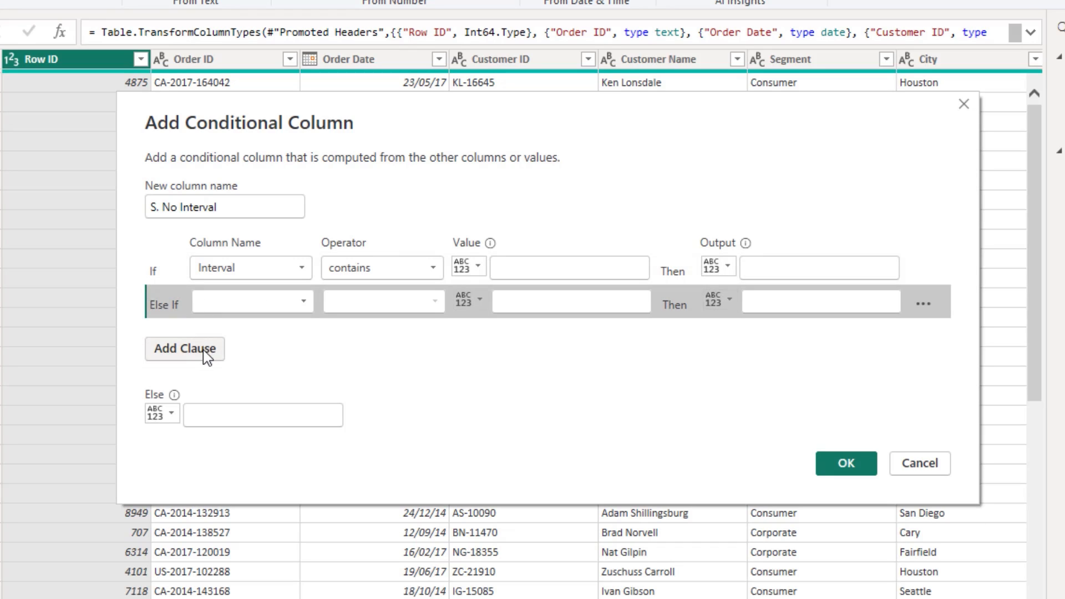
left_click(204, 350)
left_click(209, 389)
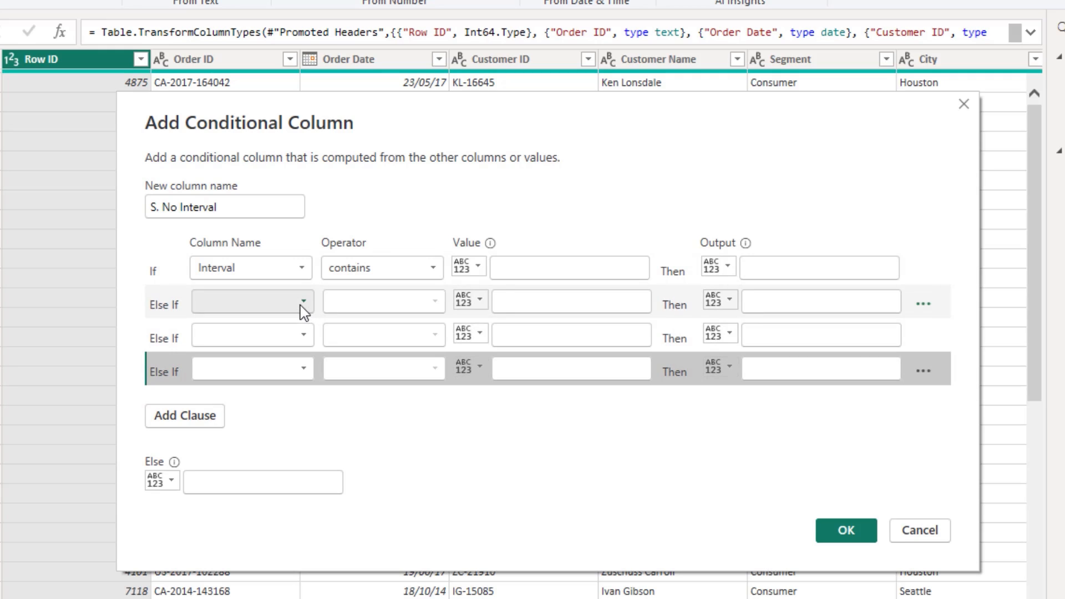
left_click(356, 272)
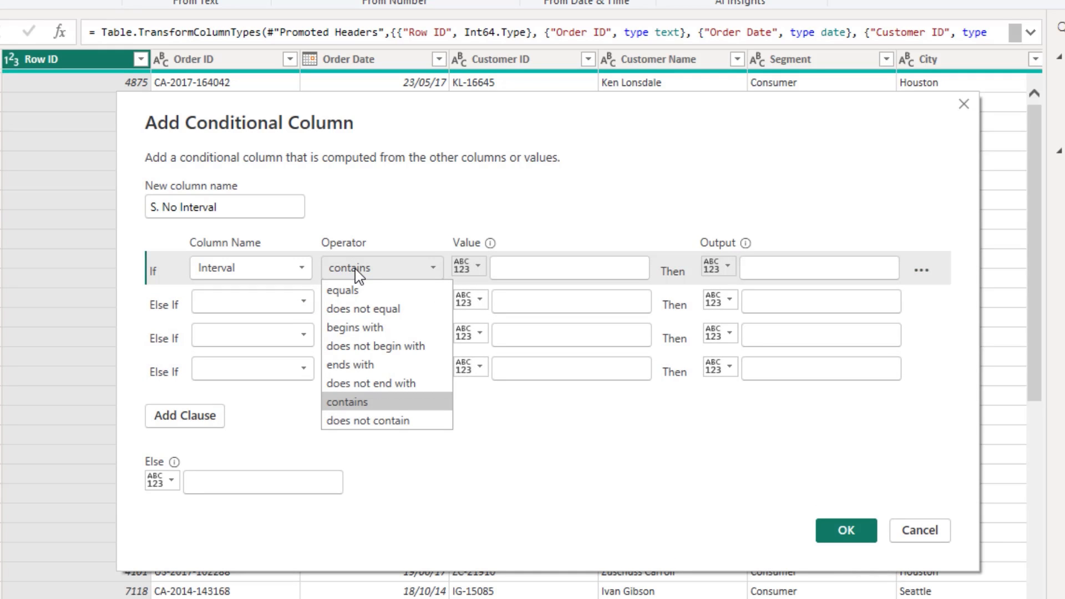
left_click(360, 271)
Step: Make the first clause return 01 when Interval contains "1 - 20,000"
left_click(539, 266)
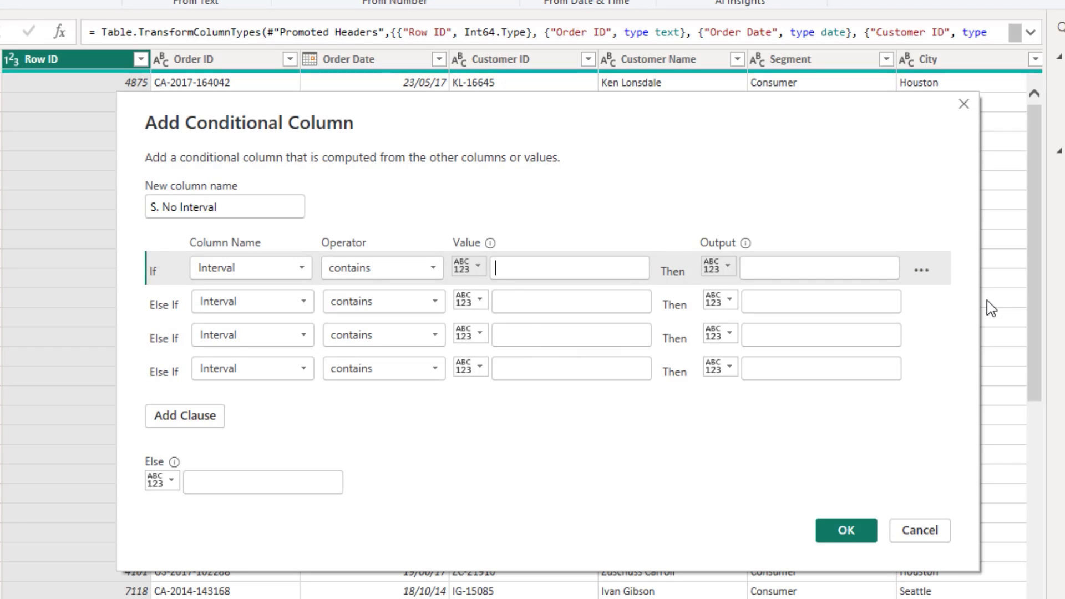
type("1 - 20")
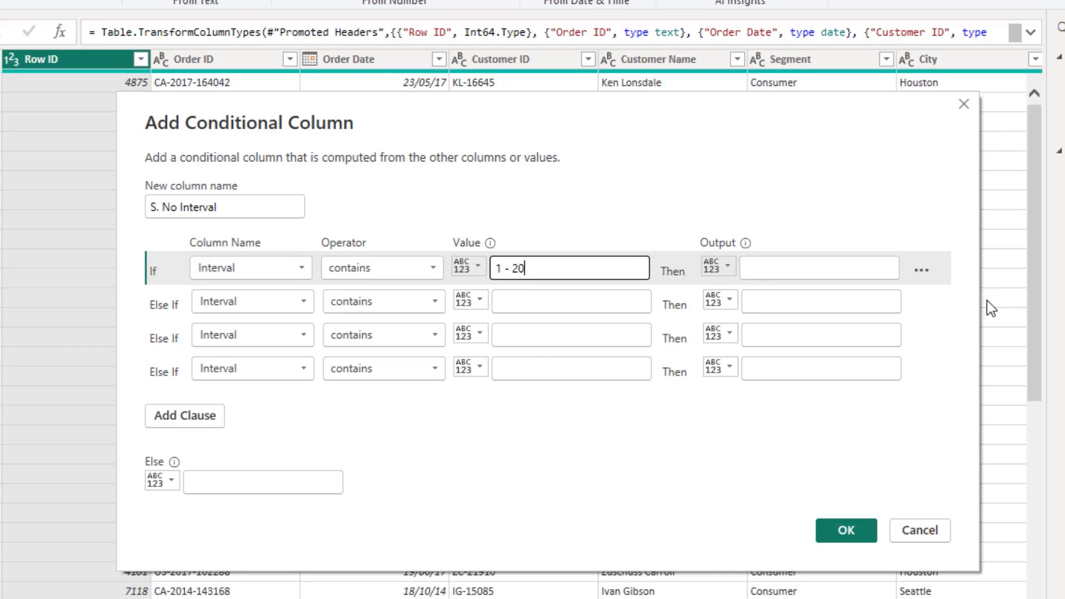
key("Tab")
key("Tab")
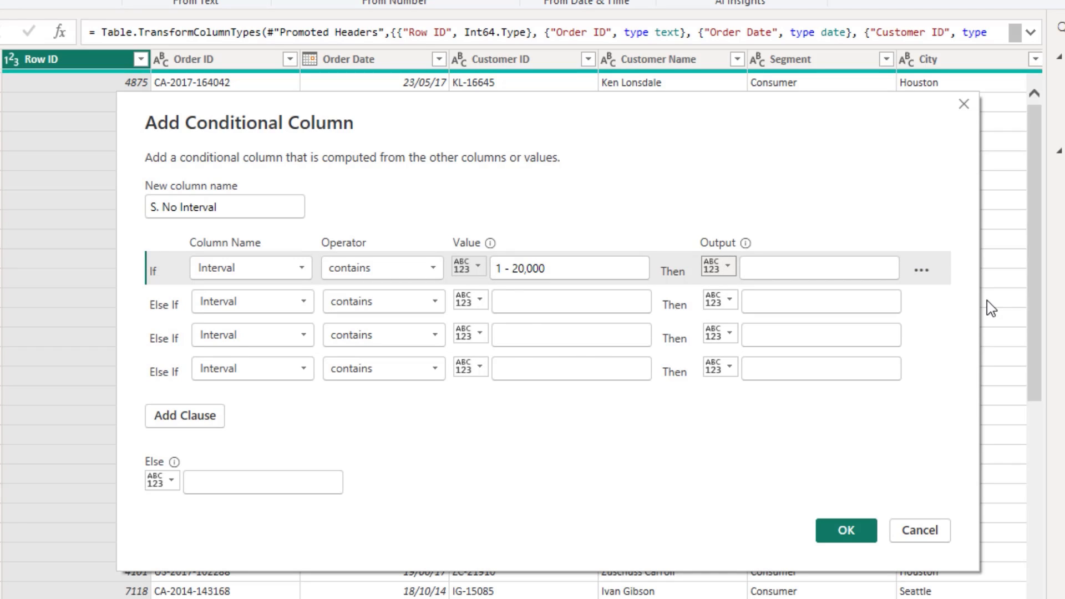
type("01")
Step: Make the second clause return 02 when Interval contains "20,001 - 40,000"
key("Tab")
key("Tab")
key("Tab")
key("Tab")
key("Tab")
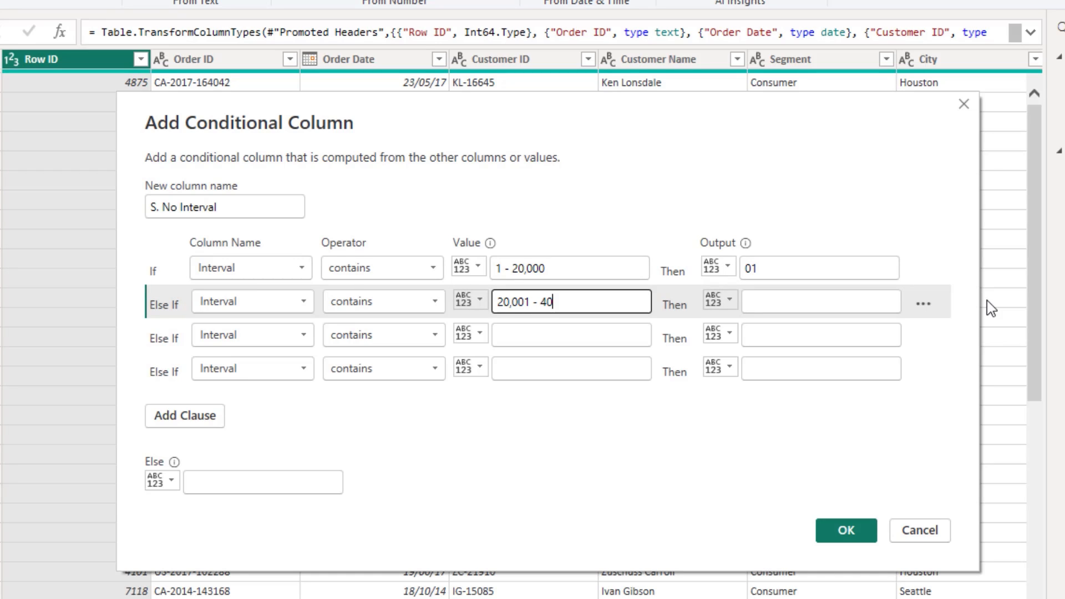
type("20,001 - 40,000")
key("Tab")
key("Tab")
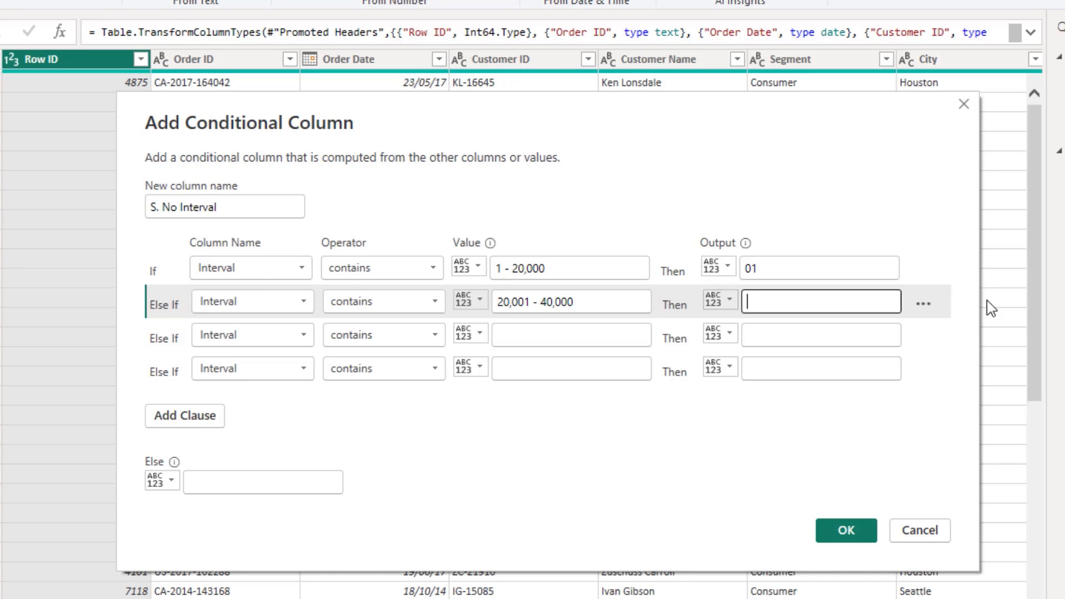
type("02")
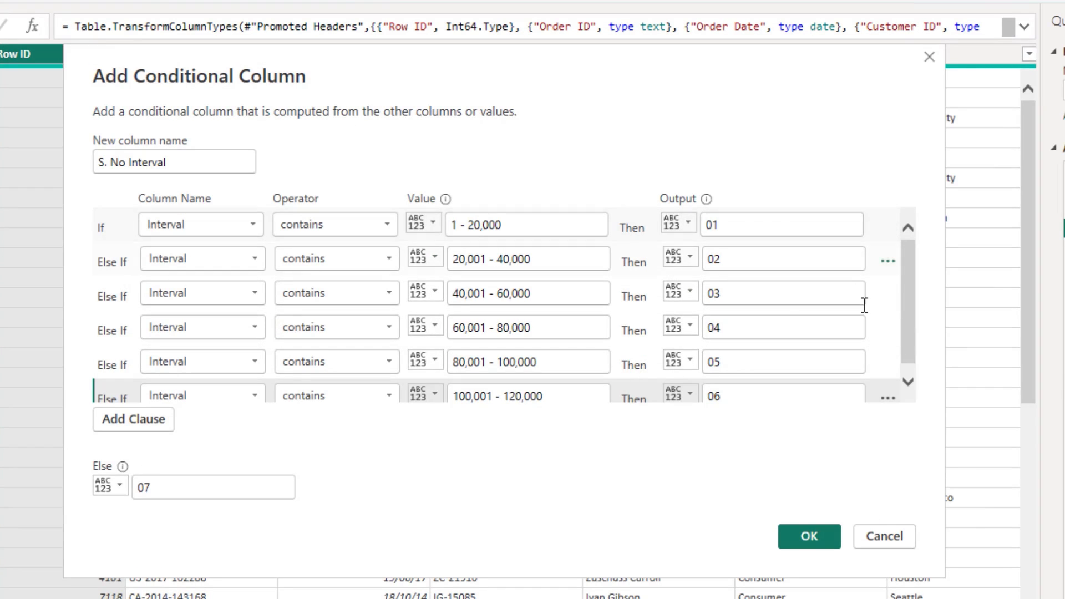
Step: Review the clauses, create the S. No Interval column, and close the Power Query Editor with the changes applied
scroll(909, 369, "down", 1)
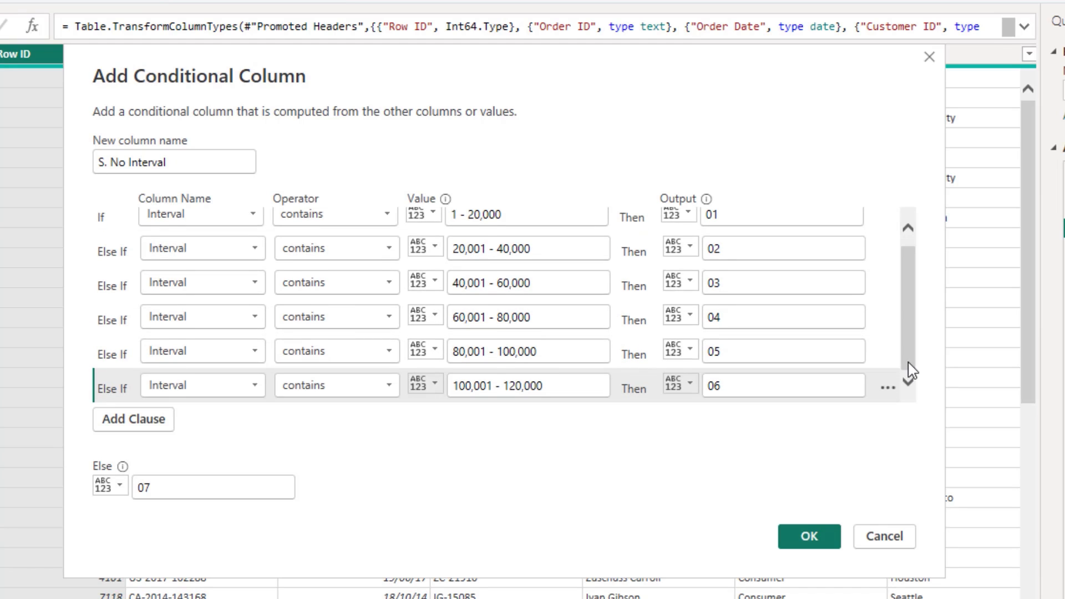
mouse_move(909, 362)
left_mouse_down()
mouse_move(911, 342)
mouse_move(908, 366)
left_mouse_up()
left_click(811, 535)
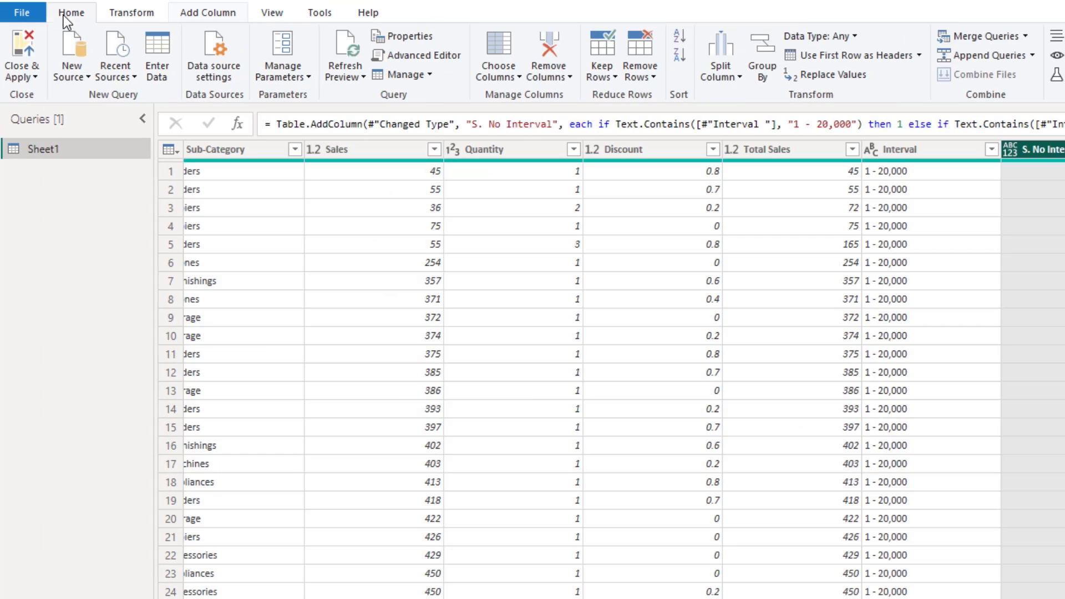
left_click(35, 77)
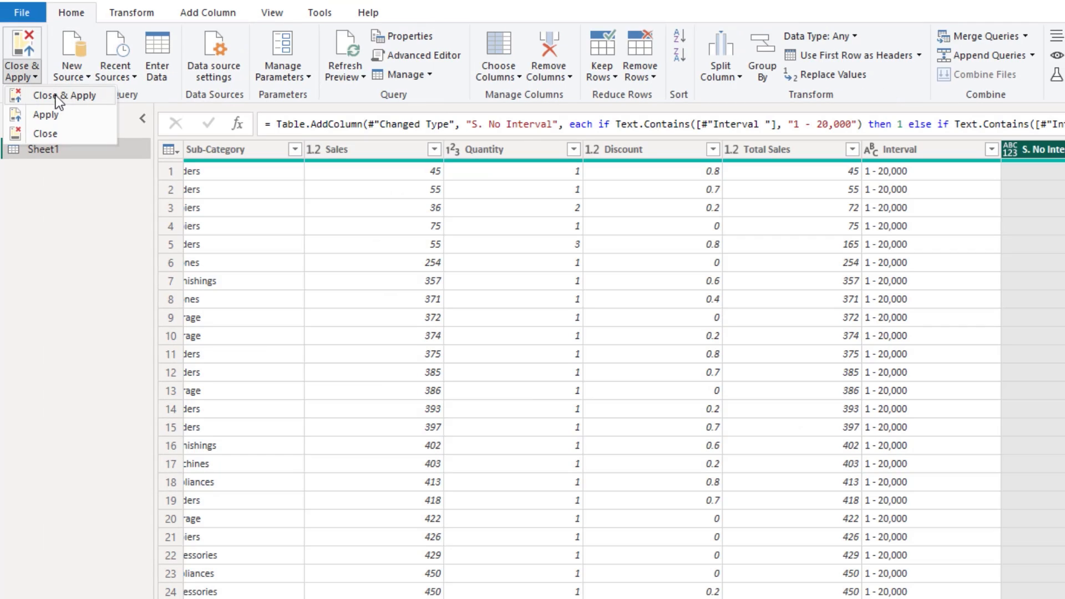
left_click(61, 95)
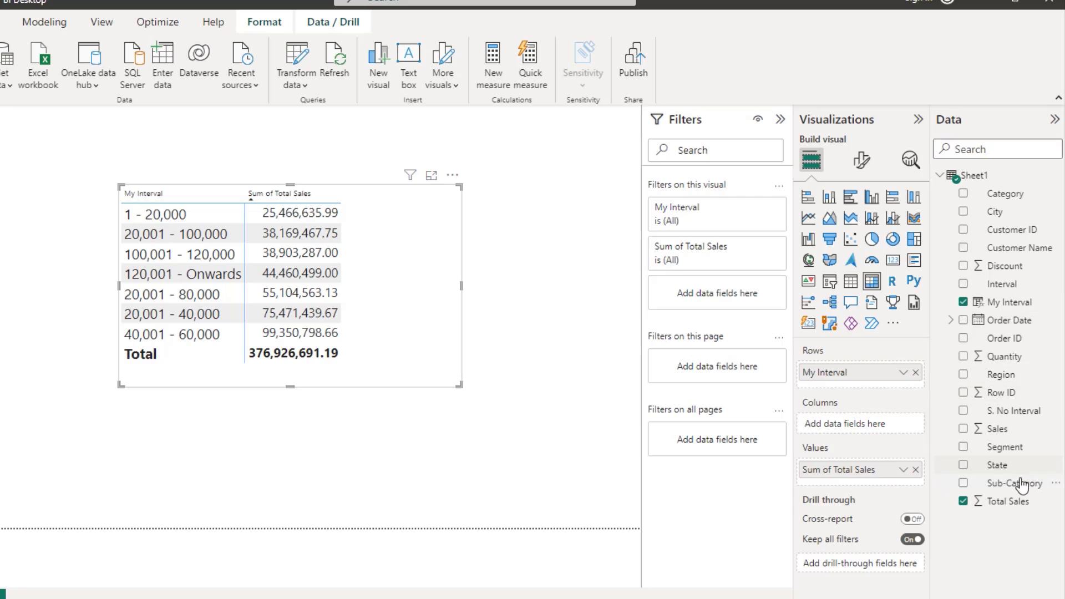
Step: Add S. No Interval above My Interval in the matrix rows and expand all rows down one level
left_click_drag(1007, 410, 862, 373)
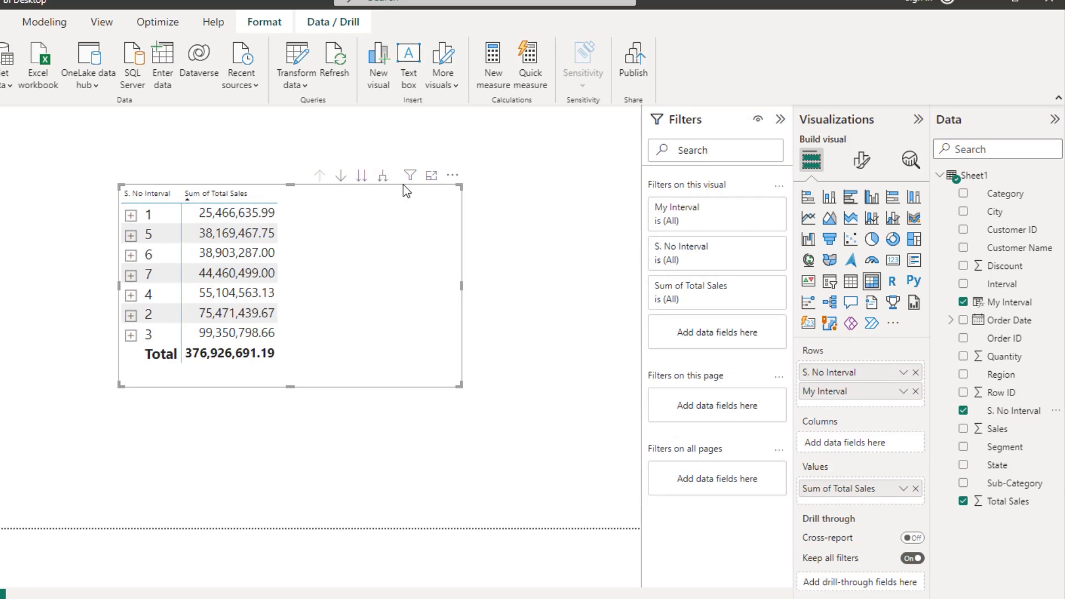
left_click(383, 176)
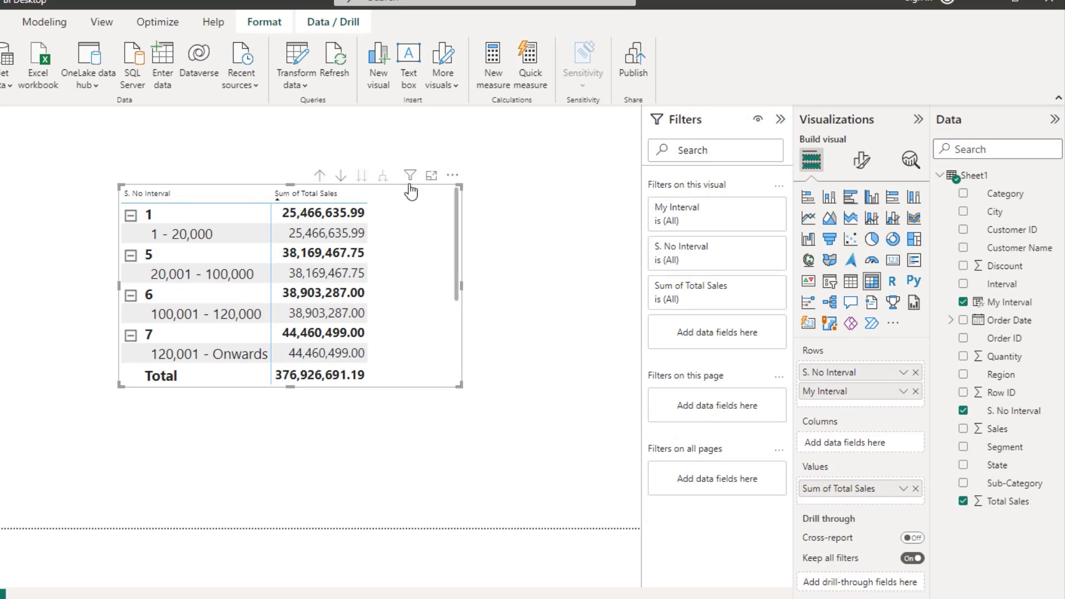
scroll(427, 268, "down", 3)
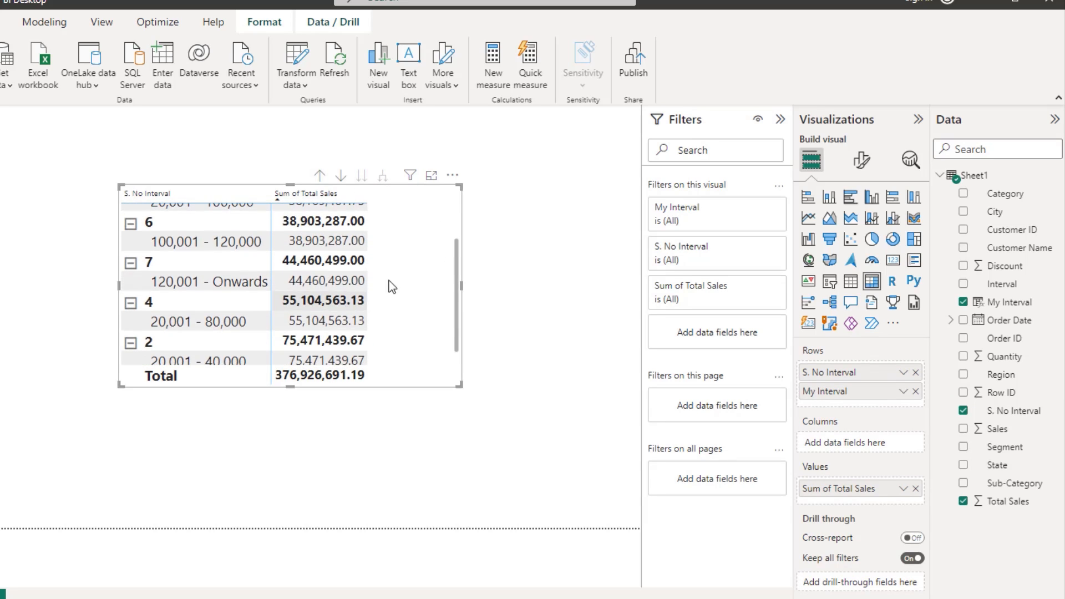
Step: Sort the matrix by S. No Interval
left_click(454, 175)
mouse_move(555, 302)
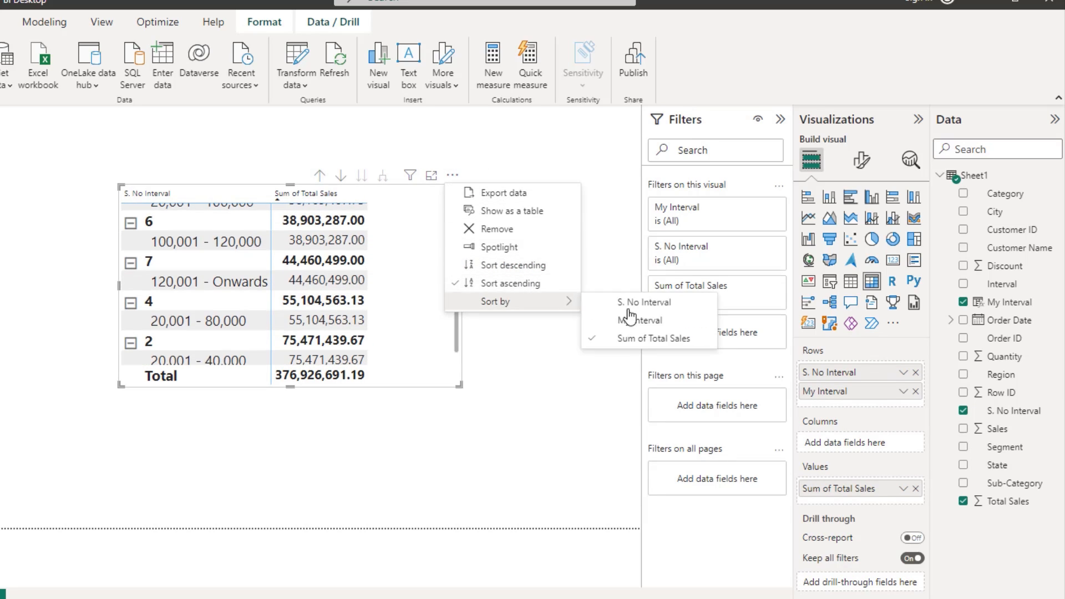
left_click(656, 318)
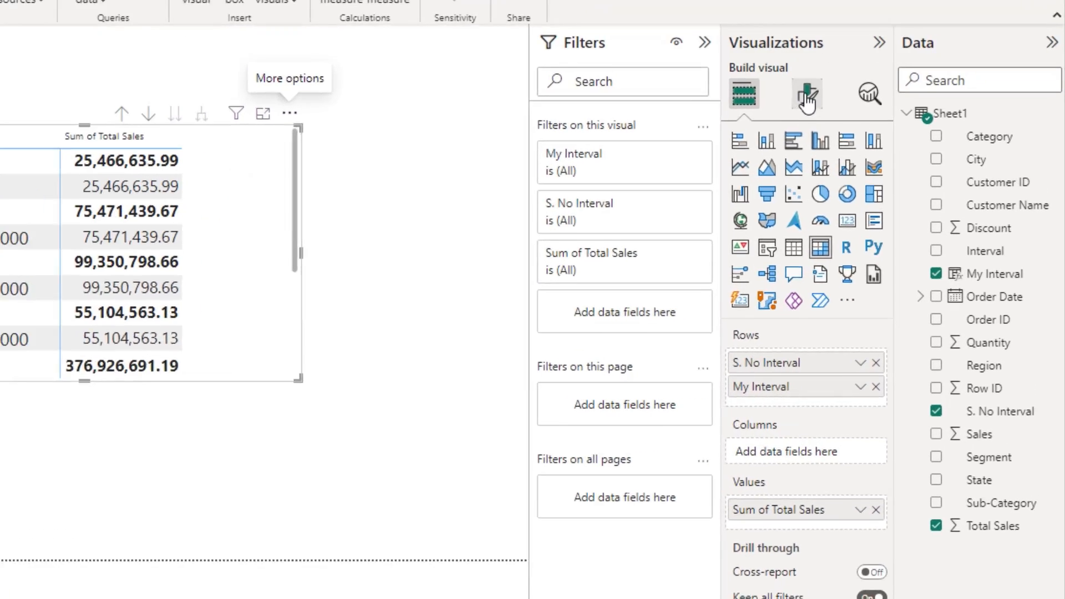
Step: Turn off the stepped layout of the matrix's row headers so both row fields use separate columns
left_click(861, 160)
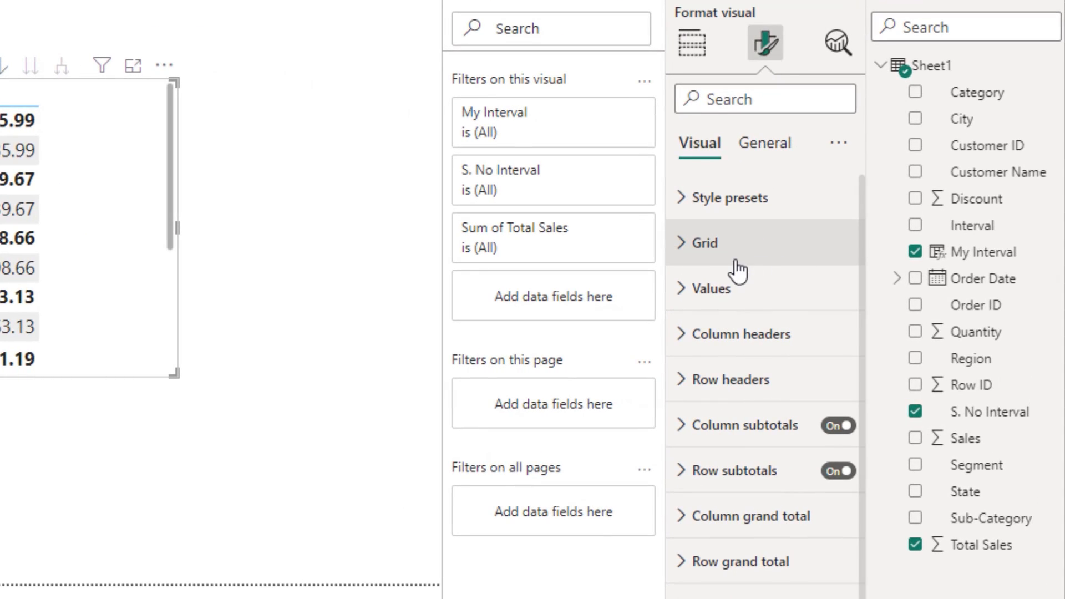
left_click(751, 381)
scroll(804, 531, "down", 6)
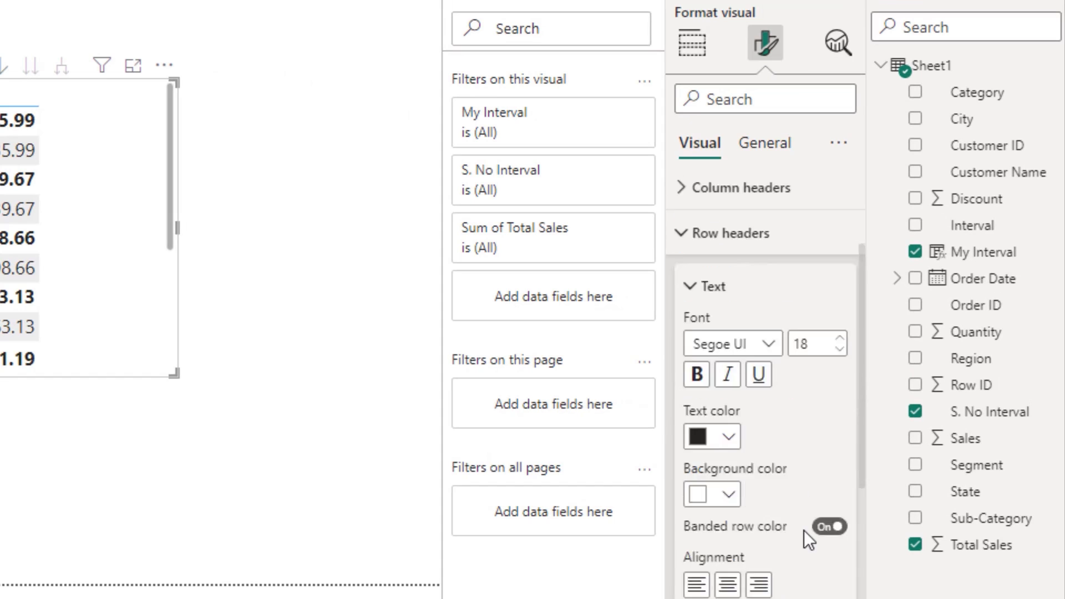
left_click(792, 475)
scroll(832, 511, "down", 3)
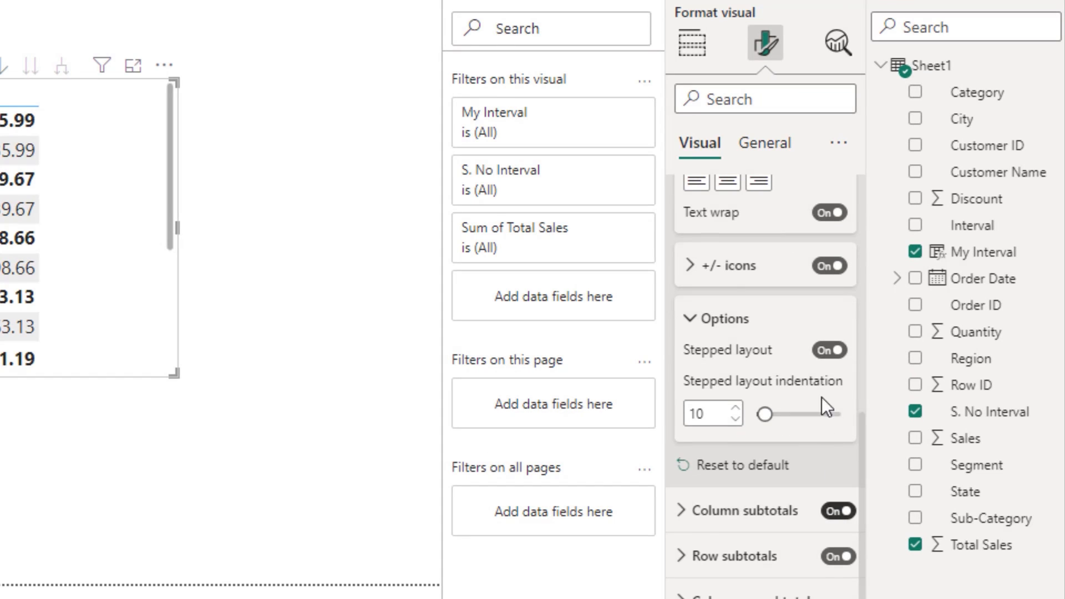
left_click(831, 351)
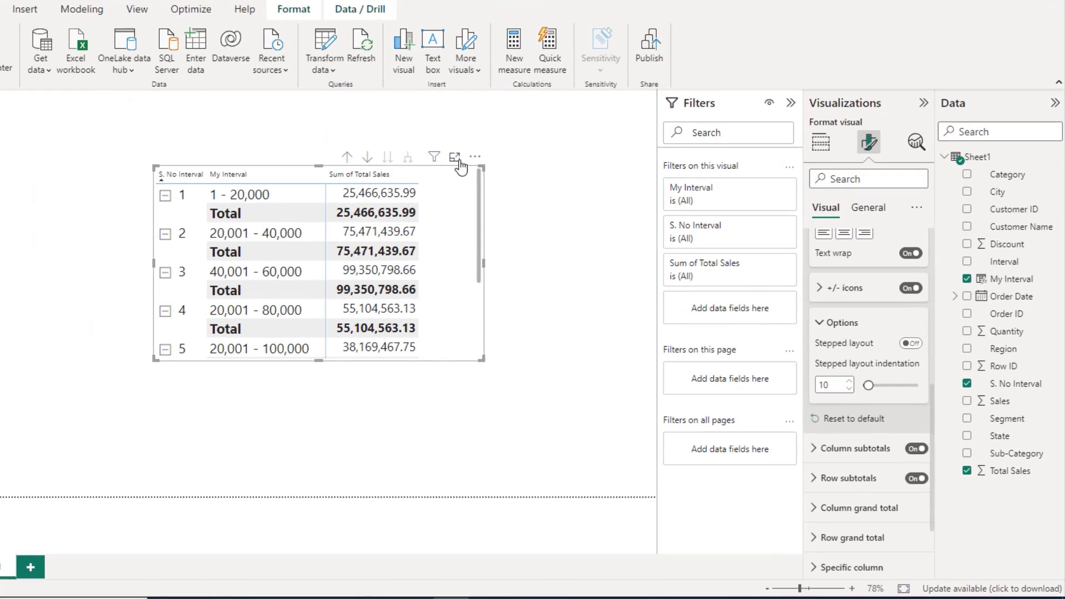
Step: Turn off the matrix's row subtotals
scroll(923, 493, "up", 1)
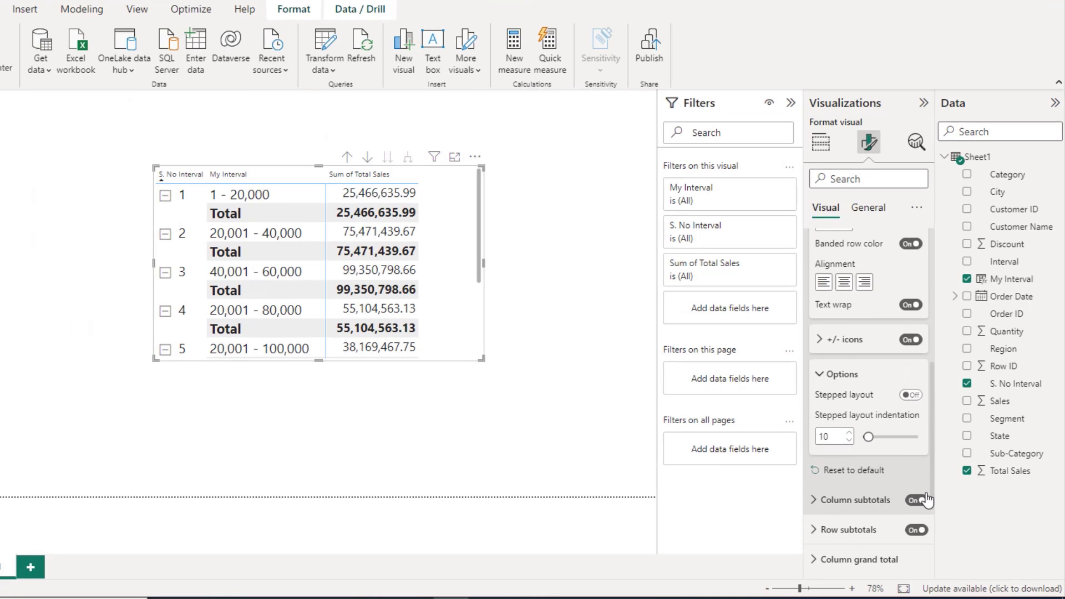
scroll(924, 493, "down", 1)
left_click(916, 450)
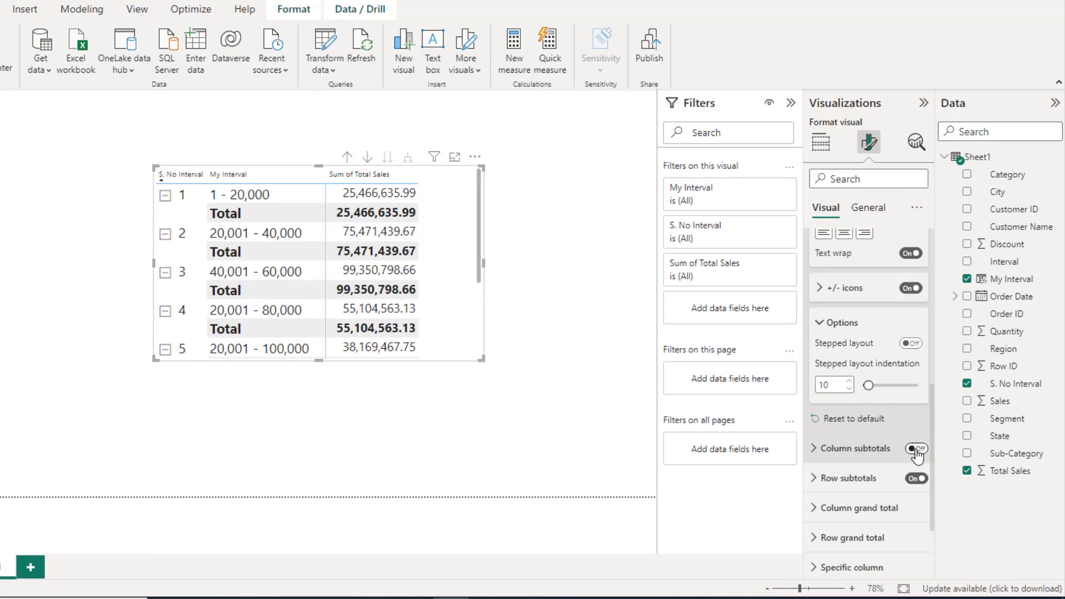
left_click(916, 478)
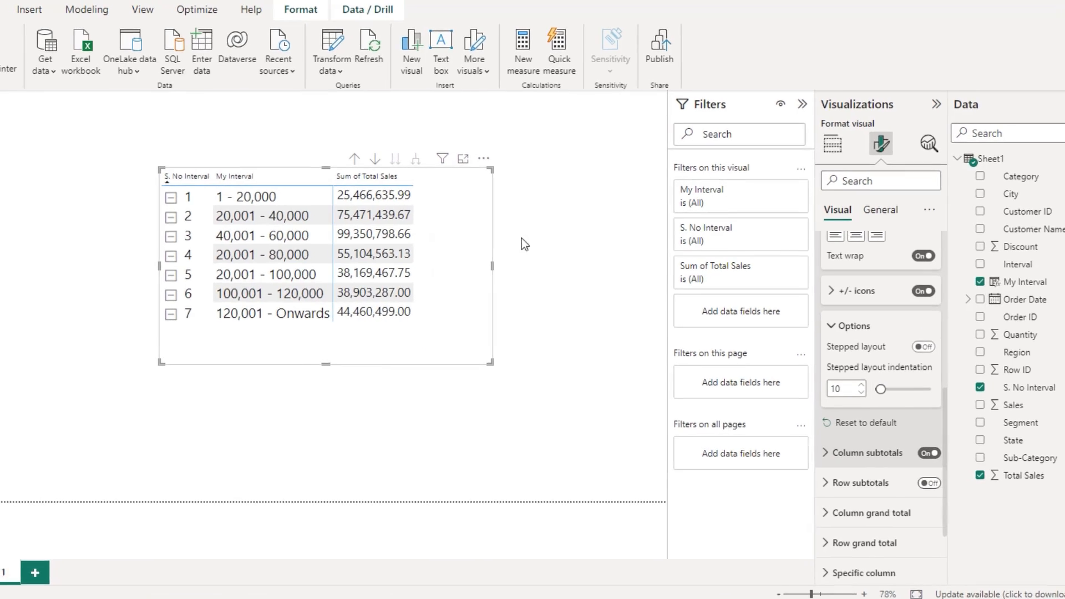
Step: Show the matrix in focus mode and remove S. No Interval from its rows, leaving only My Interval
left_click(629, 194)
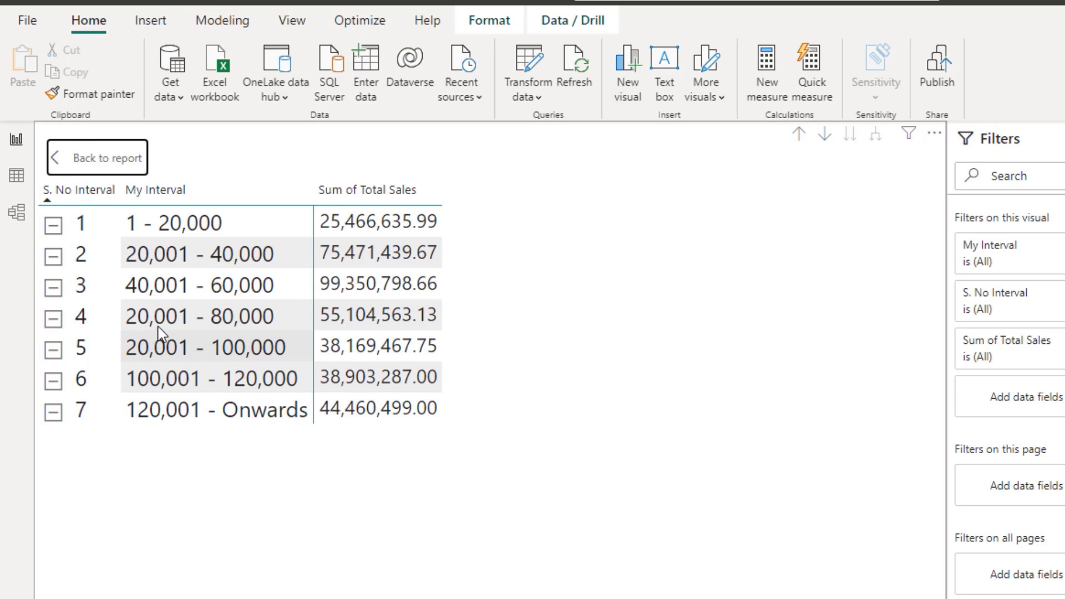
left_click(812, 166)
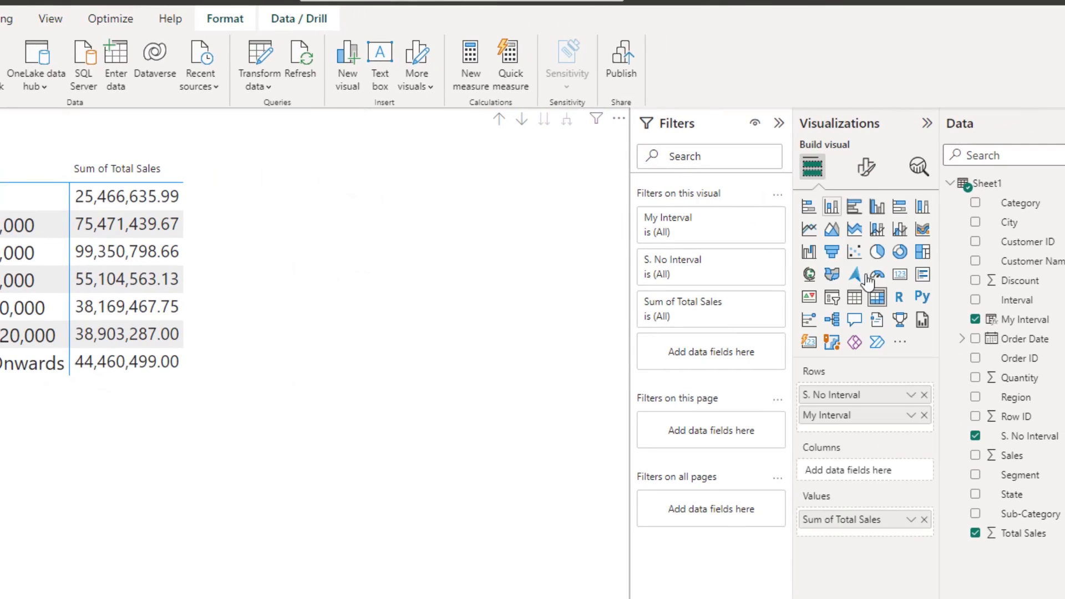
left_click(924, 395)
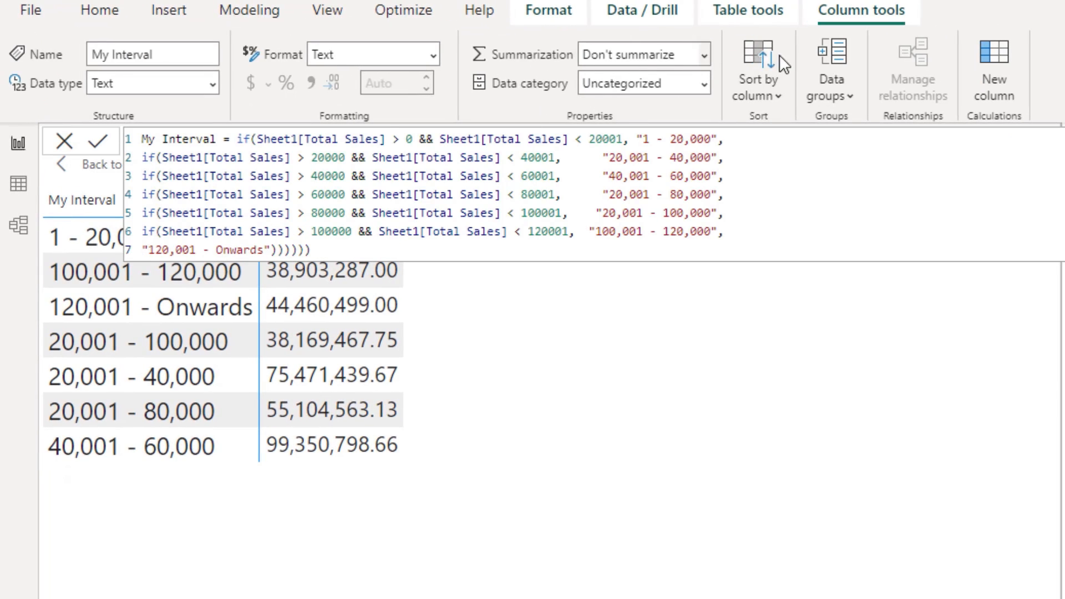
Step: Set the My Interval column to sort by the S. No Interval column
left_click(768, 92)
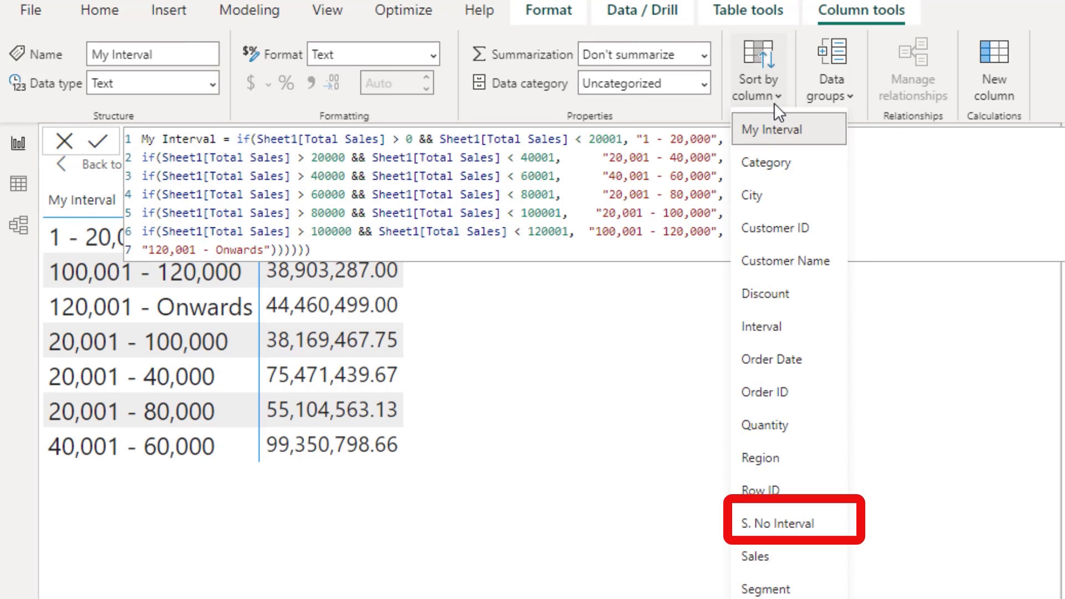
left_click(794, 527)
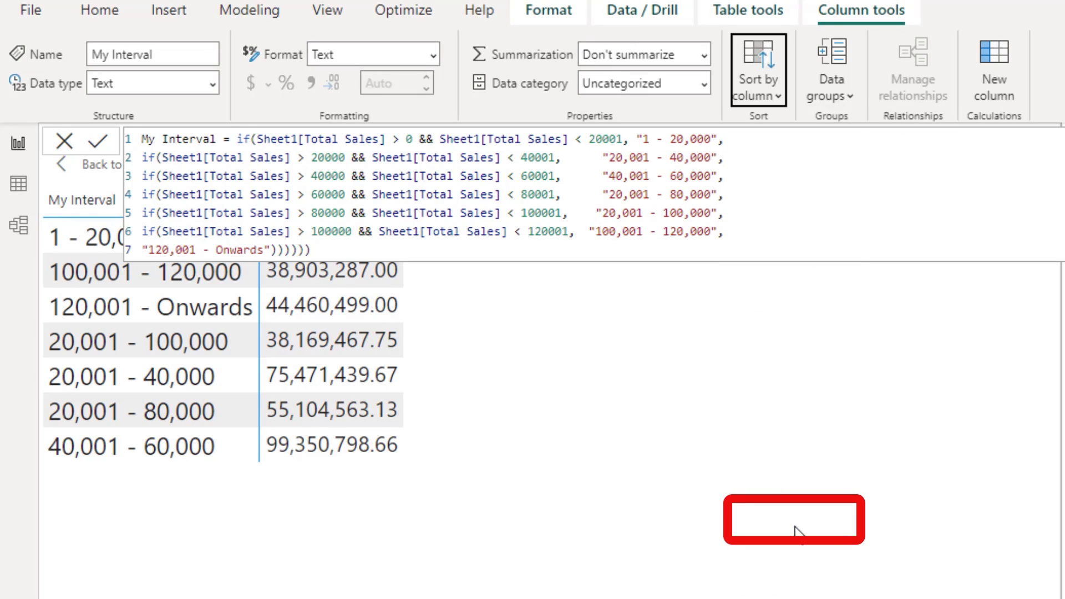